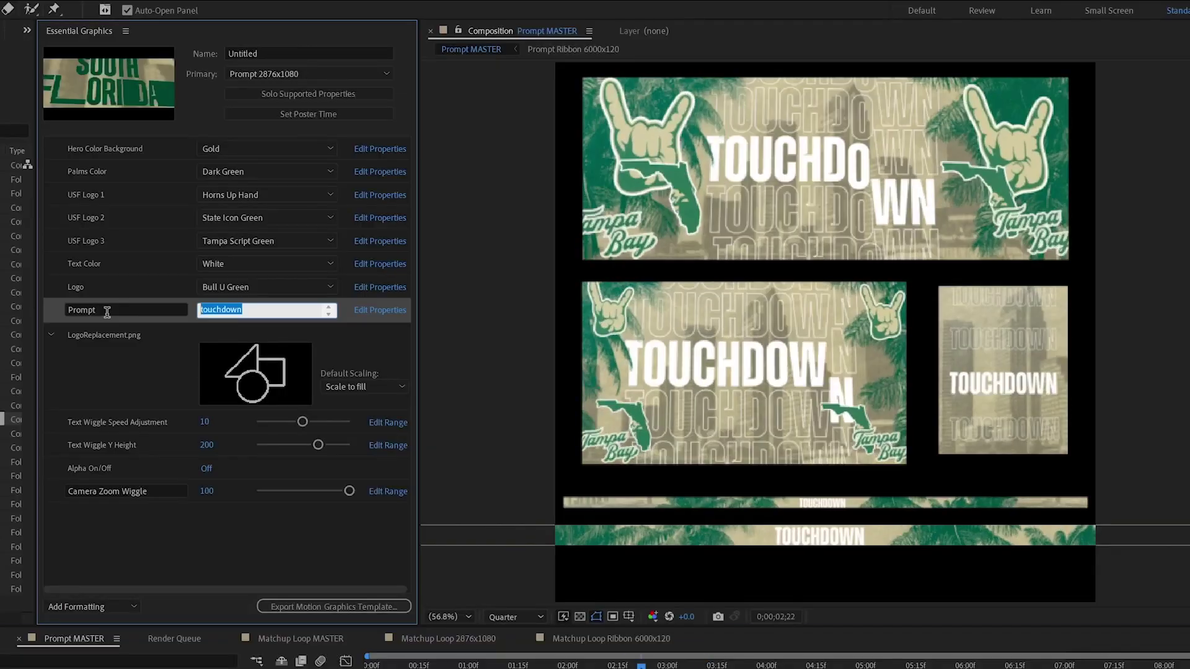
# Change the prompt text to 'First Down' and set Text Wiggle Speed Adjustment to 2
pyautogui.write('First Down')
pyautogui.press('Return')
pyautogui.click(205, 422)
pyautogui.write('2')
pyautogui.press('Tab')
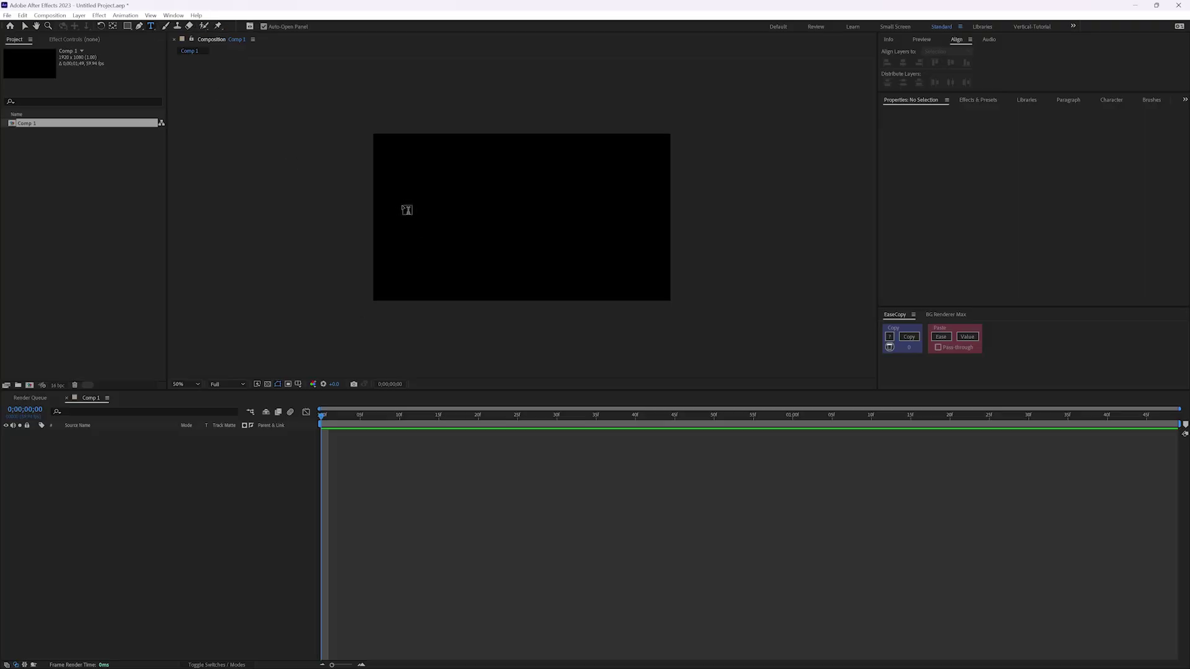
# Create a text layer in the comp reading BALLERFX, fixing the mistyped ending
pyautogui.click(438, 224)
pyautogui.write('B')
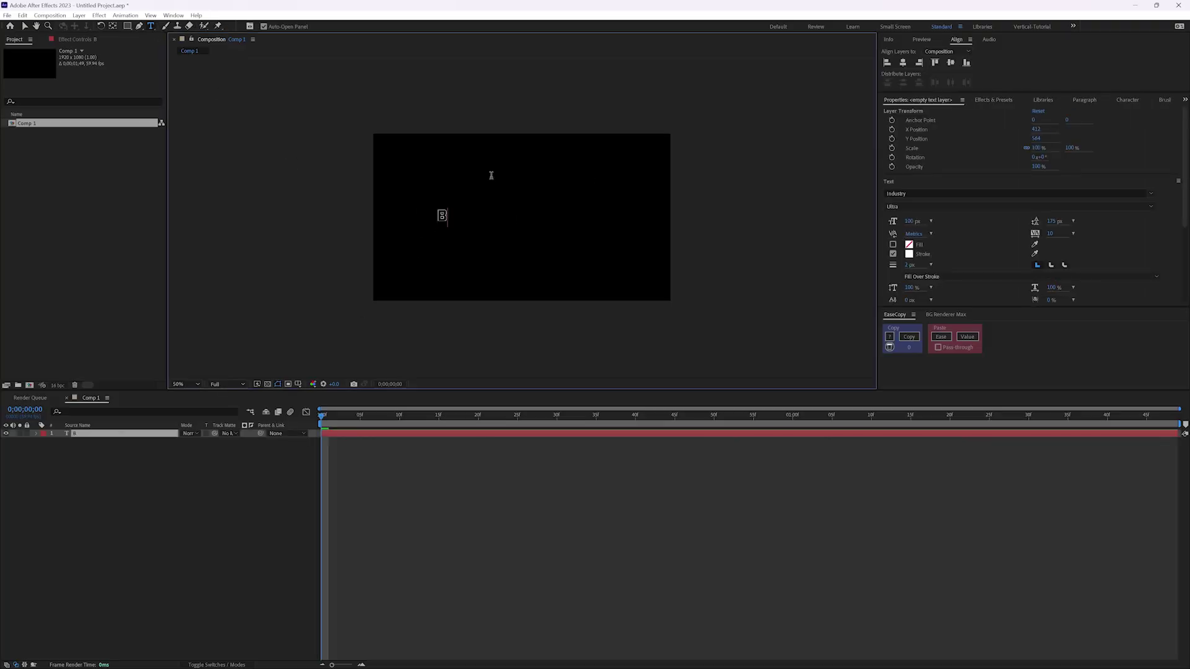
pyautogui.write('ALLERPIX')
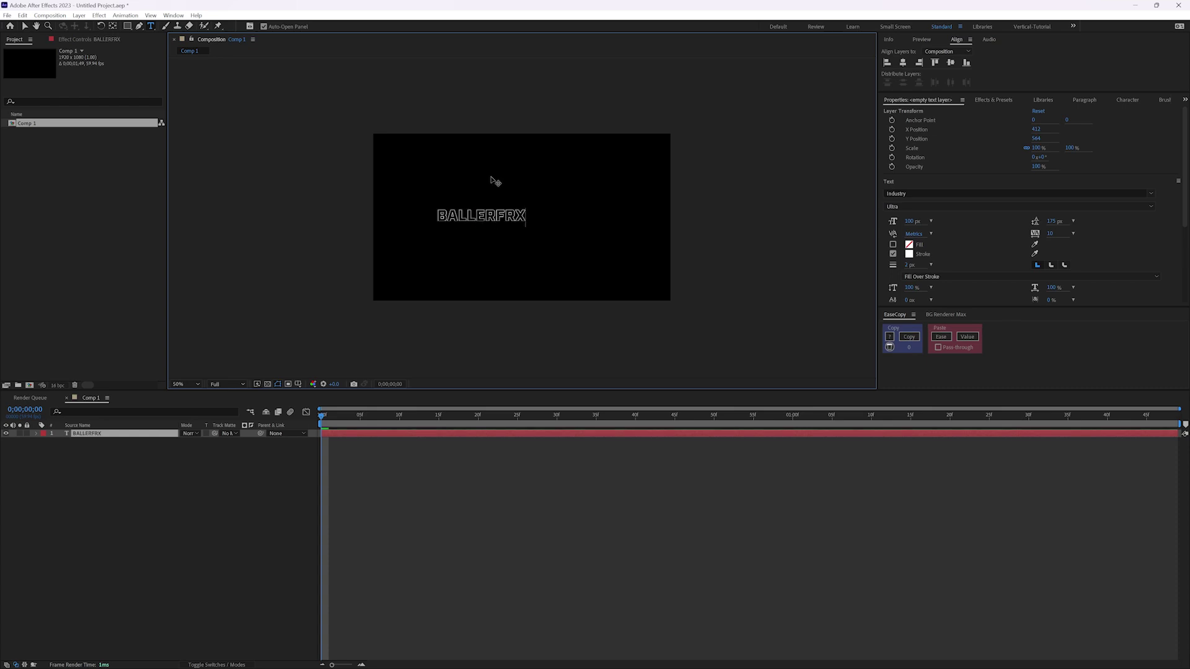
pyautogui.press('BackSpace')
pyautogui.press('BackSpace')
pyautogui.press('BackSpace')
pyautogui.write('FX')
# Give the BALLERFX text a fill, no stroke, and a 250 px font size
pyautogui.doubleClick(67, 436)
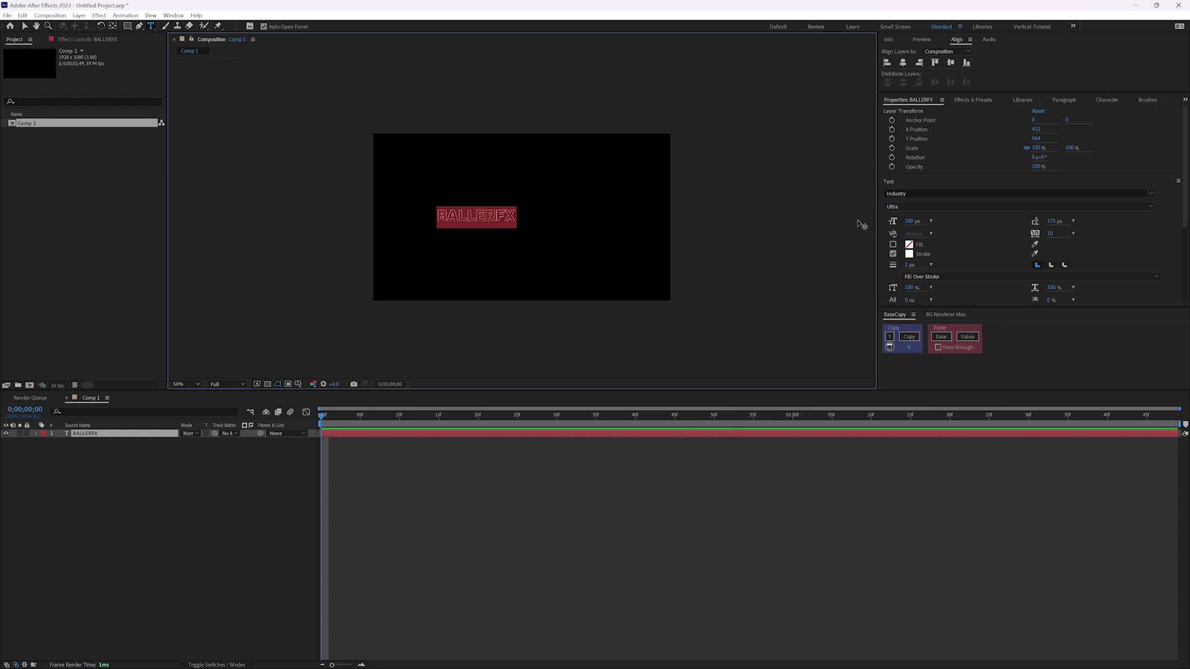
pyautogui.click(892, 245)
pyautogui.click(893, 255)
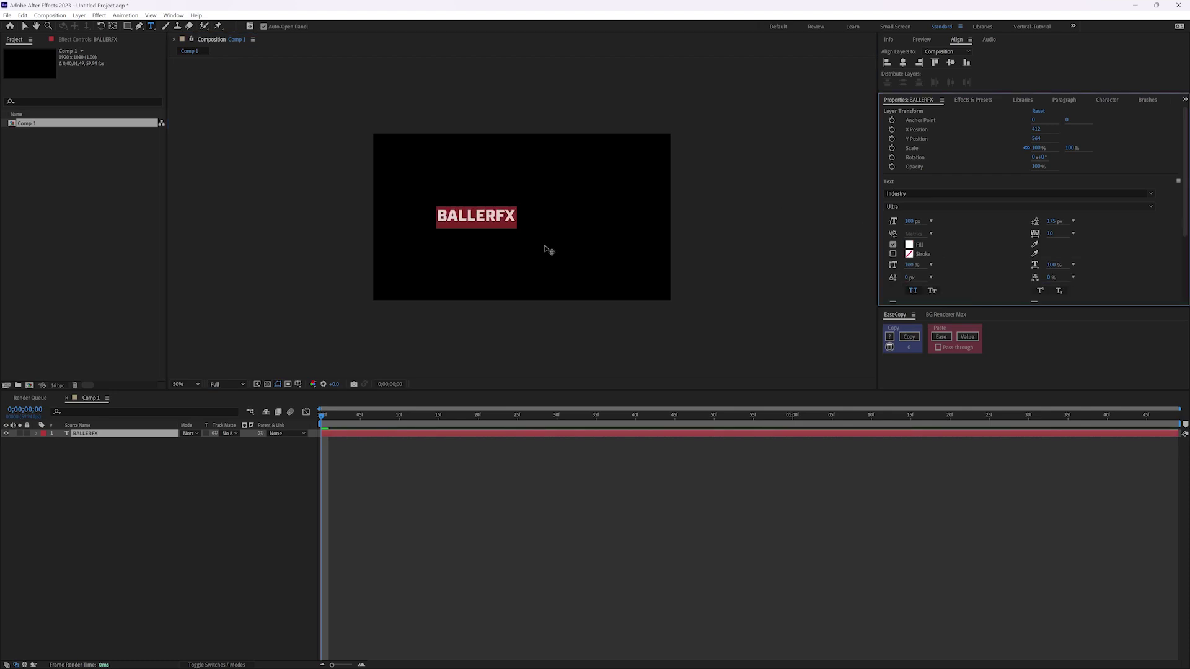
pyautogui.click(910, 220)
pyautogui.write('250')
pyautogui.press('Return')
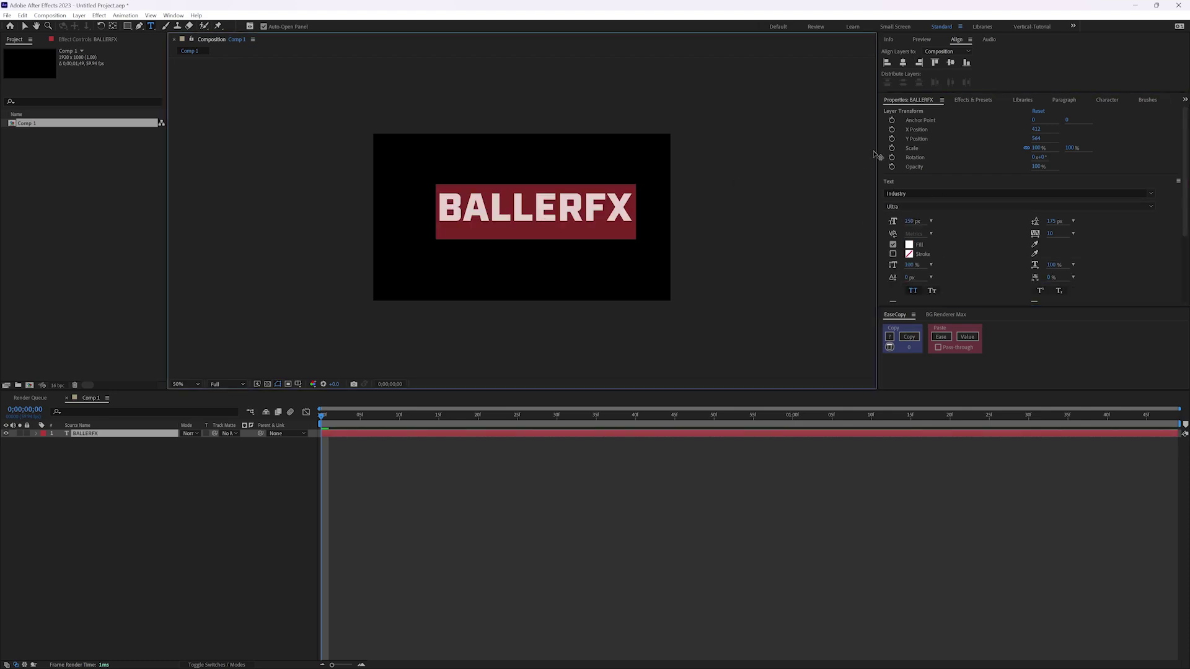
# Centre the title horizontally and vertically in the composition, then deselect it
pyautogui.click(903, 63)
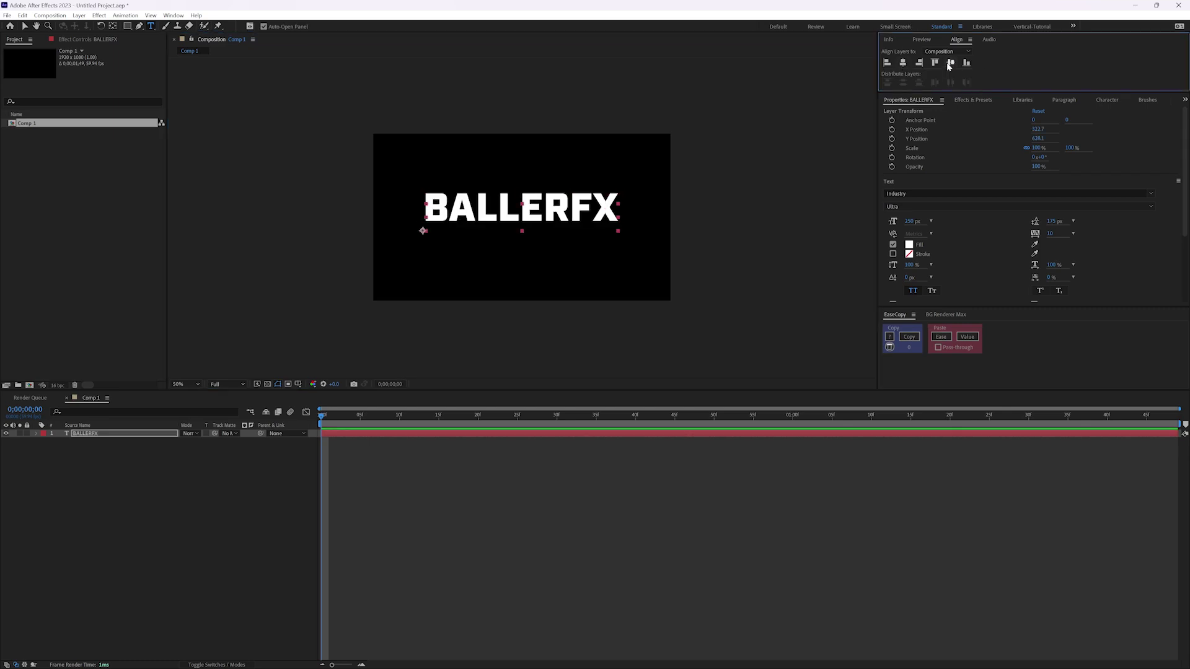
pyautogui.click(951, 62)
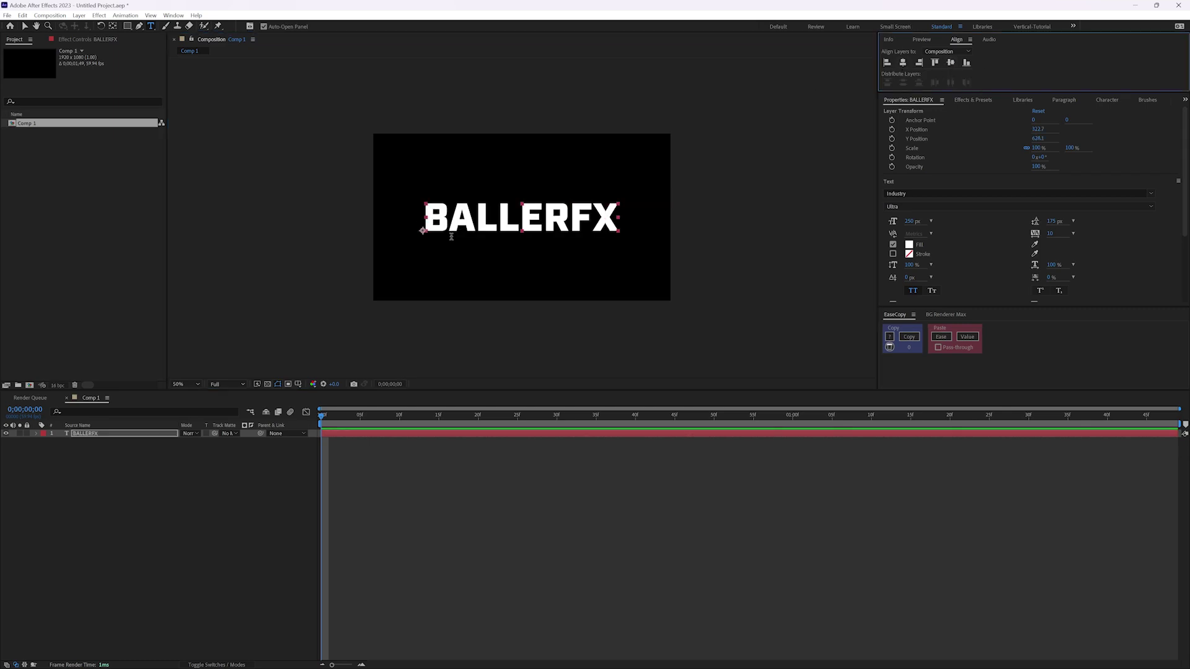
pyautogui.click(91, 519)
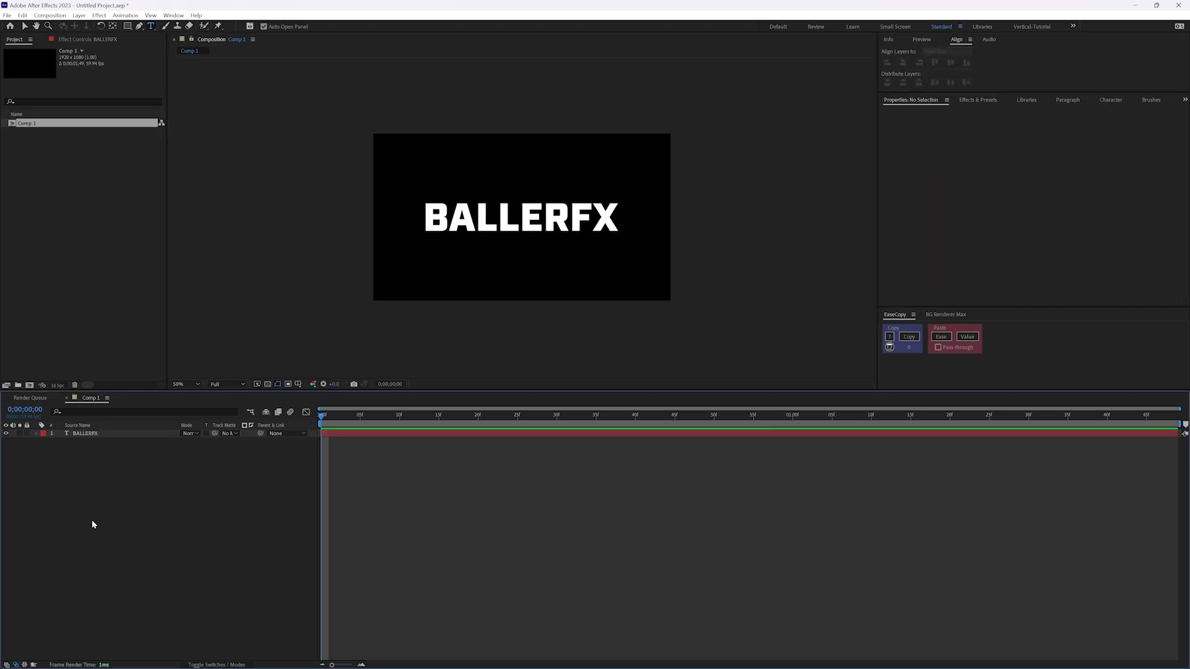
# Add a Position animator to the BALLERFX layer's Text properties
pyautogui.click(35, 433)
pyautogui.click(43, 442)
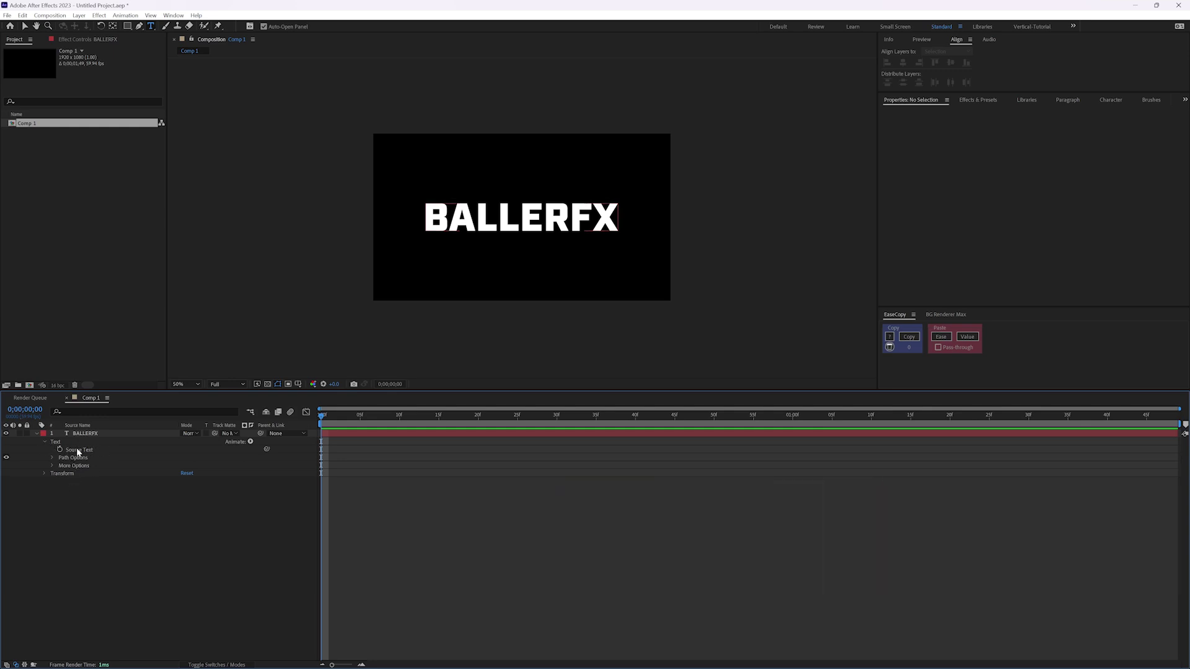
pyautogui.click(251, 442)
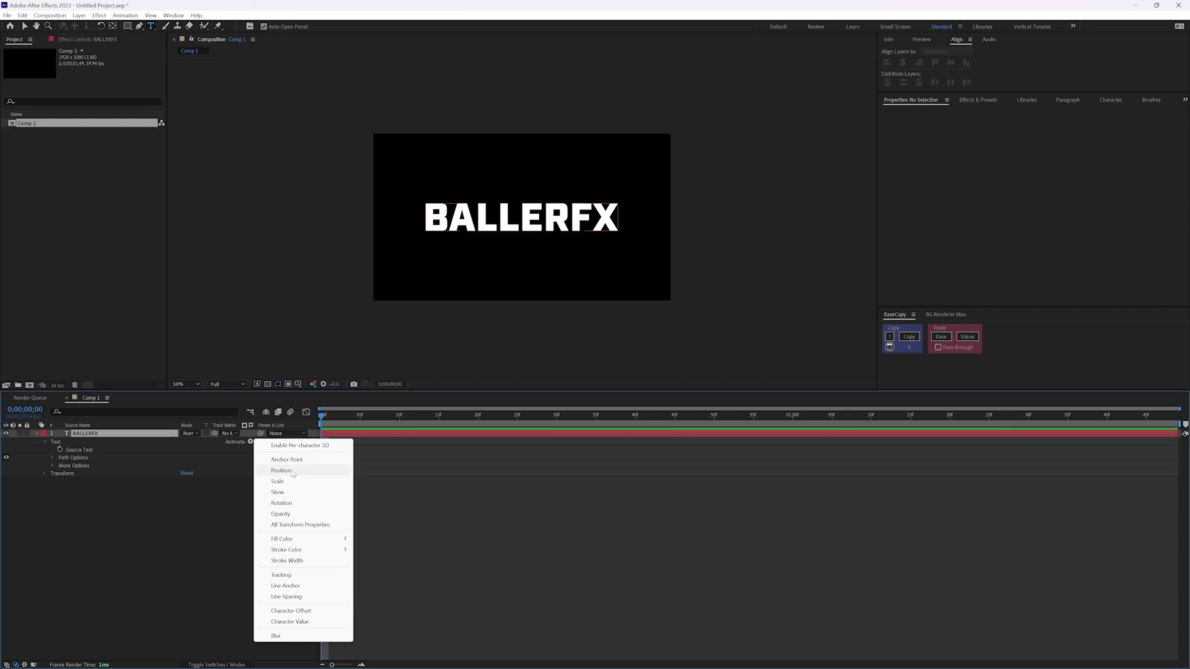
pyautogui.click(293, 472)
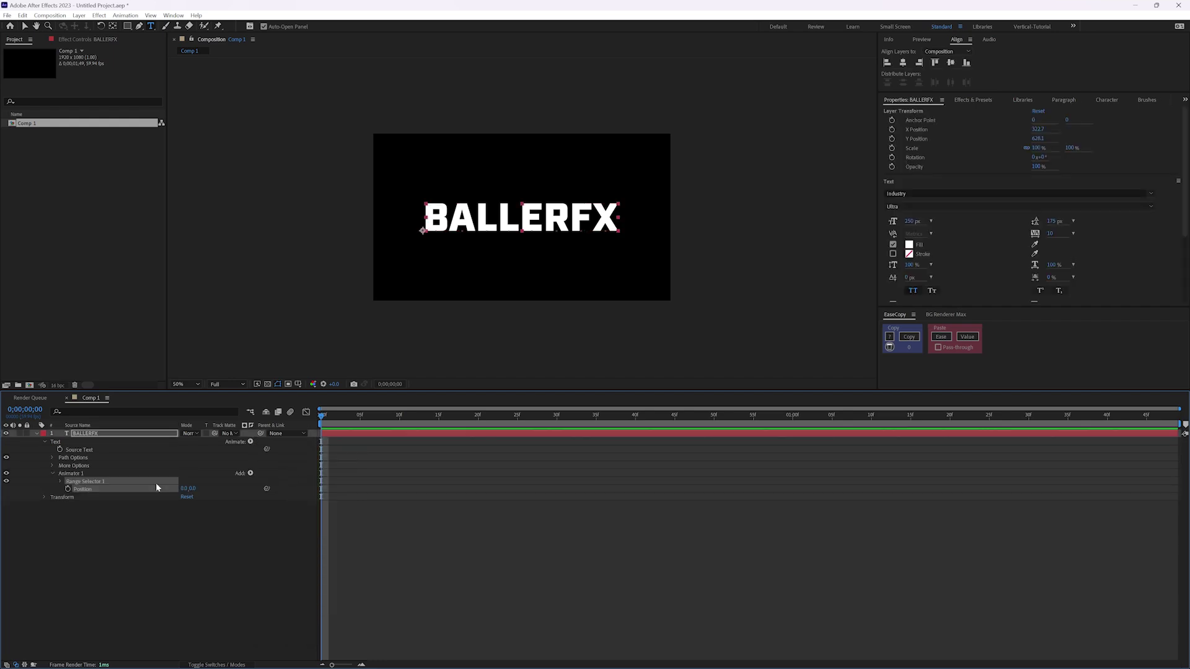
# Set Range Selector 1's advanced Units to Index
pyautogui.click(60, 481)
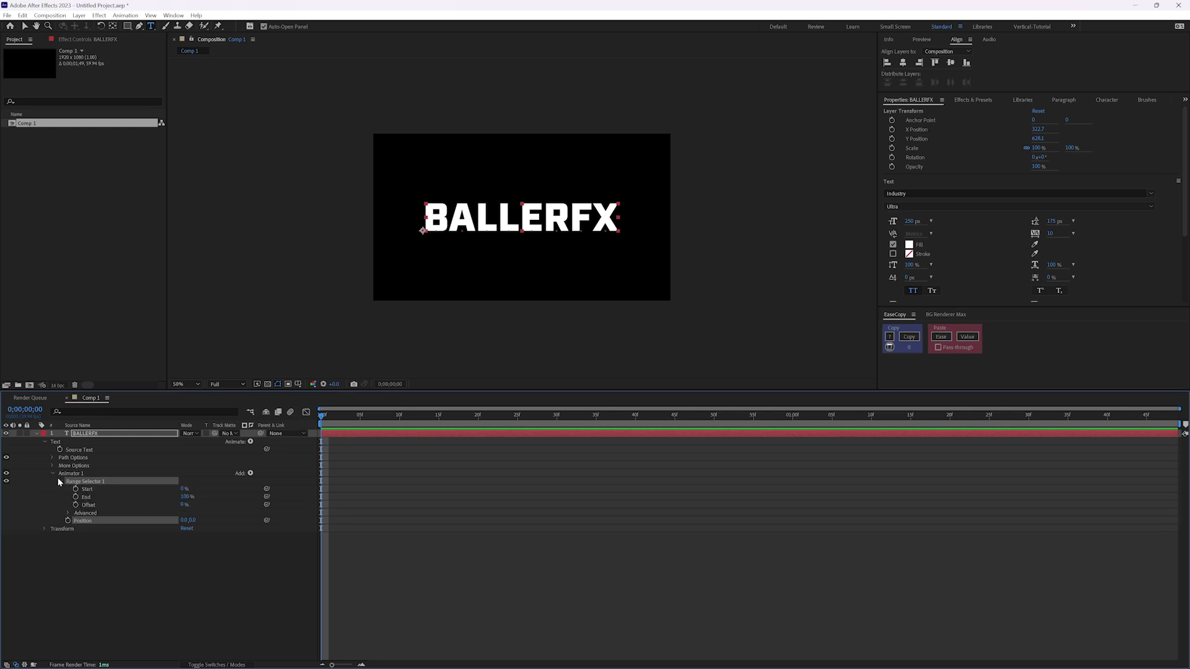
pyautogui.click(67, 511)
pyautogui.click(209, 521)
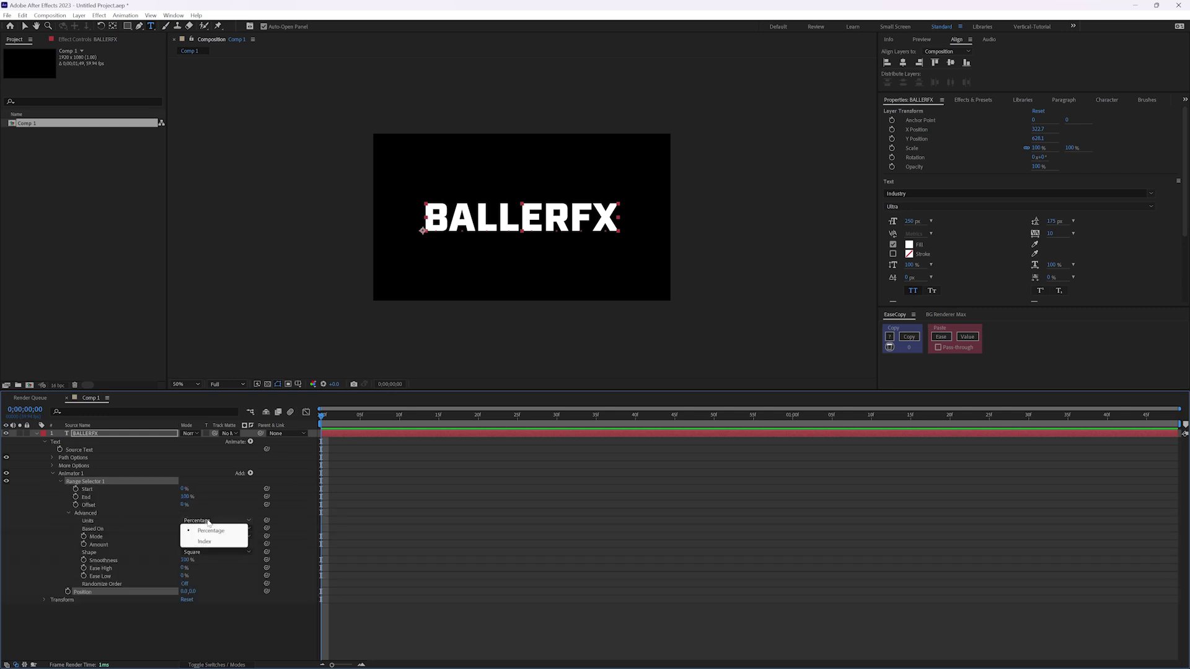
pyautogui.click(211, 542)
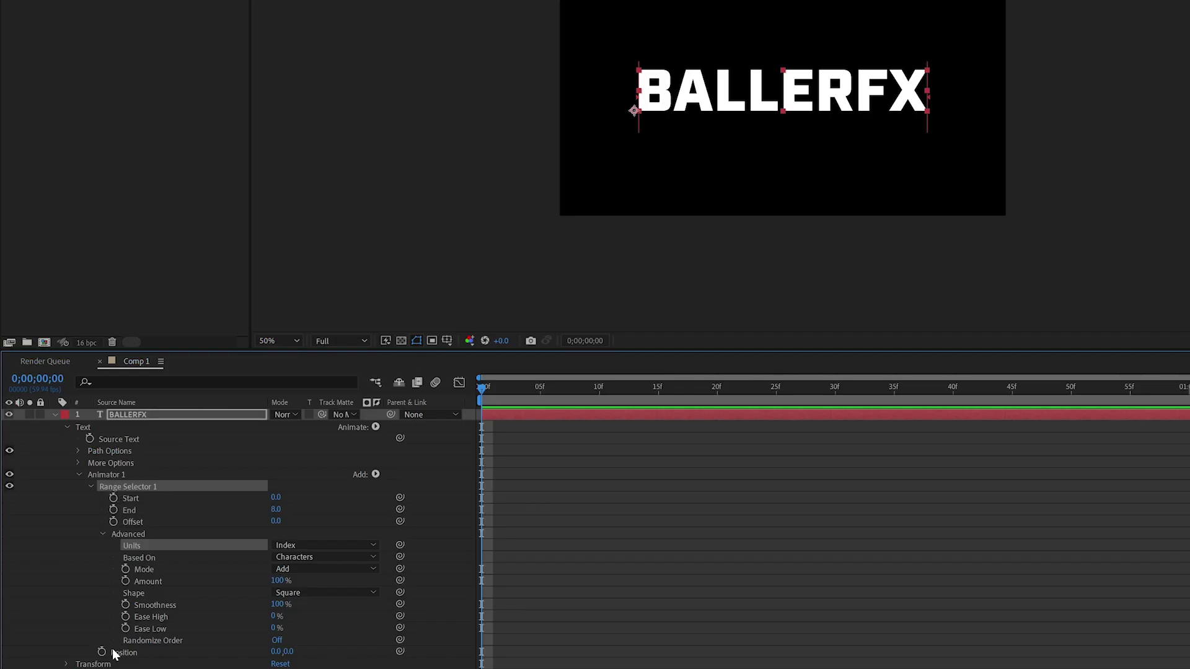
# Push the letters below the frame by setting the animator Position Y to 650
pyautogui.moveTo(285, 651); pyautogui.dragTo(746, 655)
pyautogui.click(295, 652)
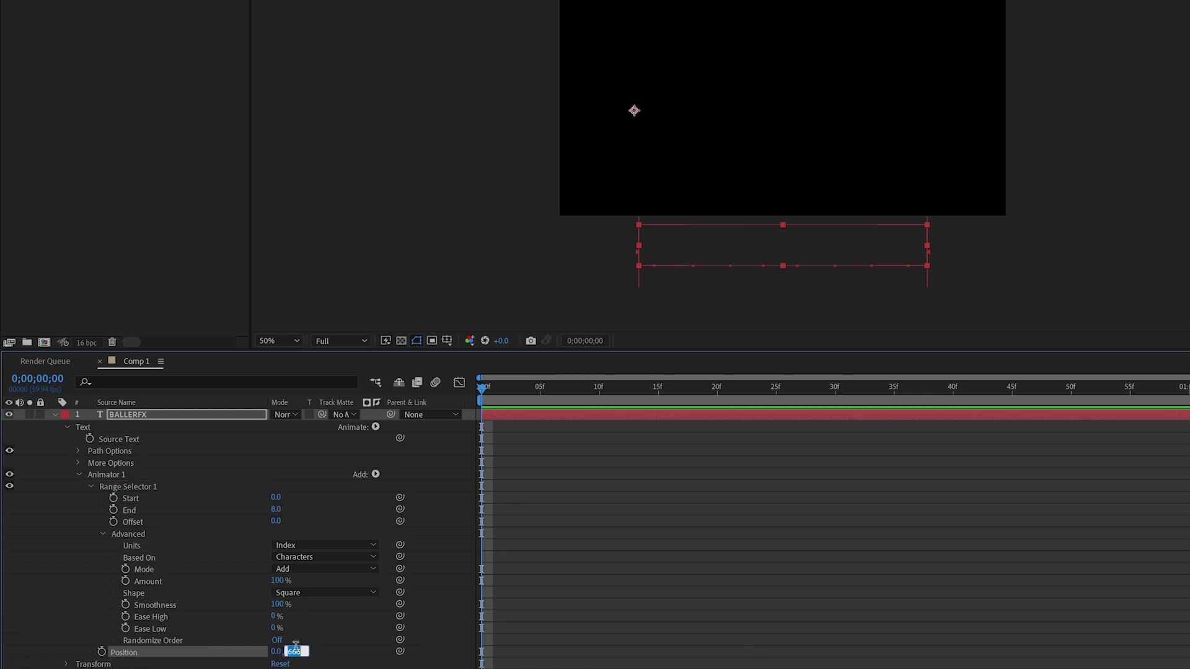
pyautogui.write('650')
pyautogui.press('Return')
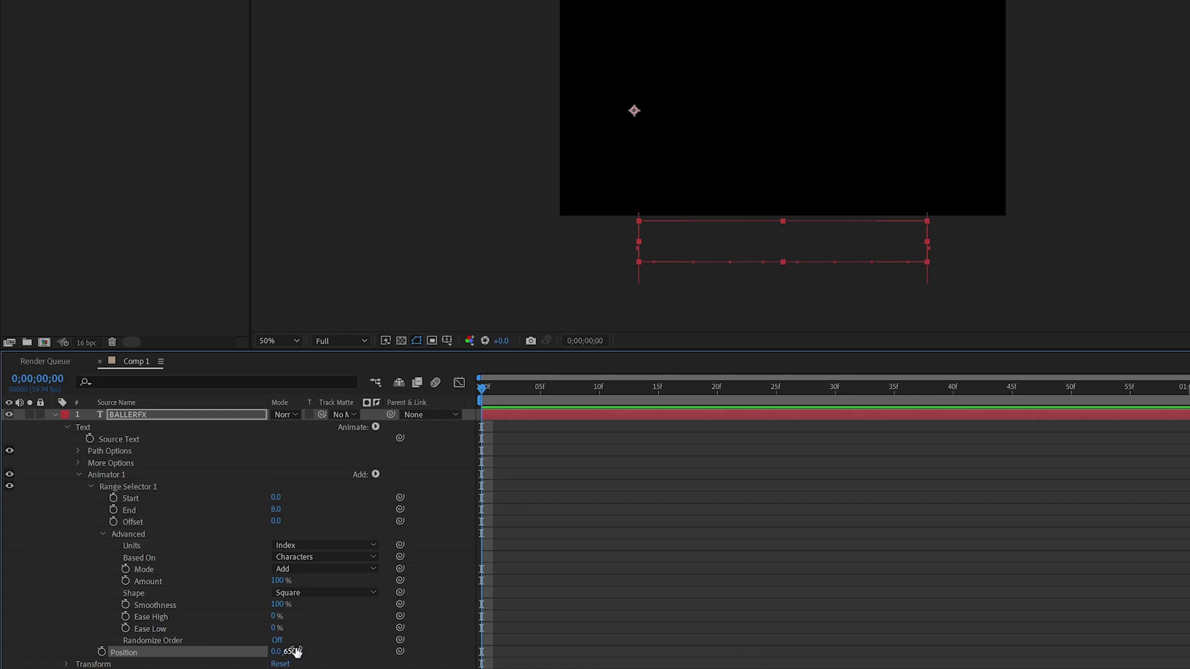
# Keyframe the range Start at 0 on frame 0 and 8 at frame 16
pyautogui.click(114, 499)
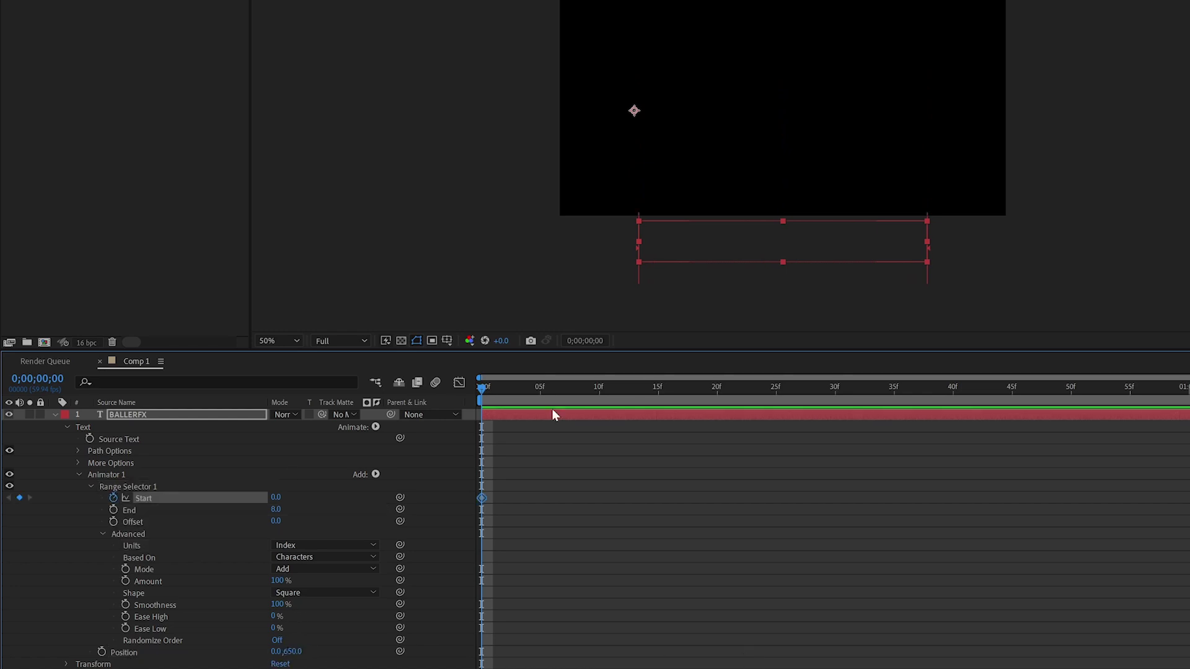
pyautogui.moveTo(591, 383); pyautogui.dragTo(671, 383)
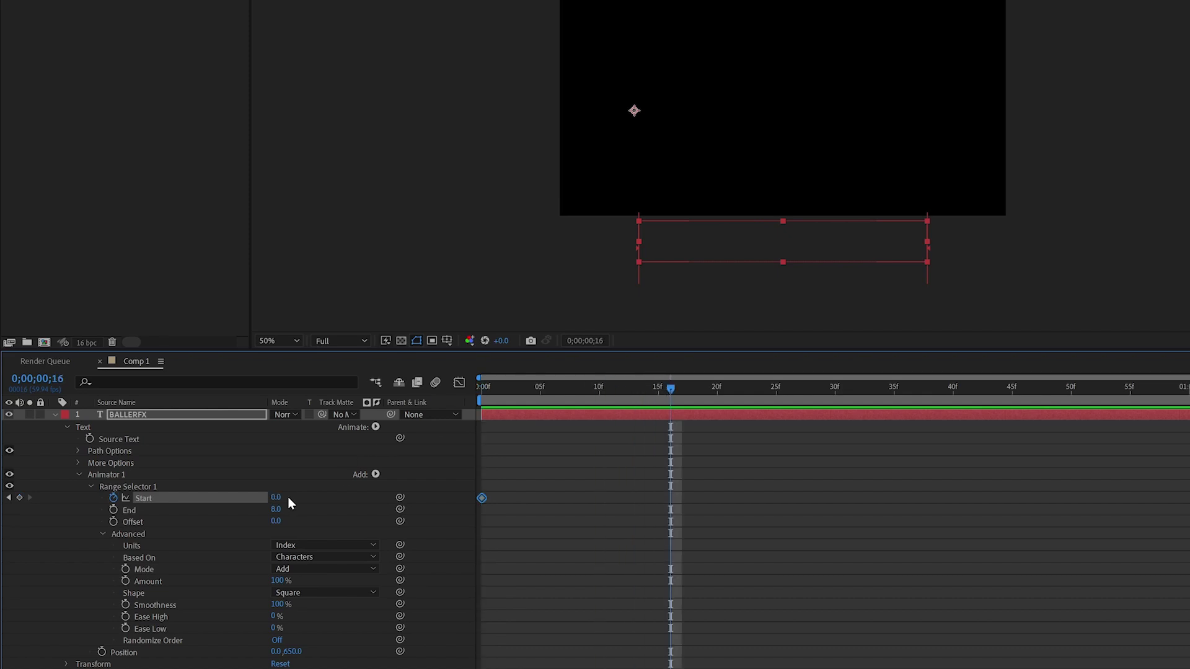
pyautogui.moveTo(292, 499); pyautogui.dragTo(278, 497)
pyautogui.click(333, 498)
pyautogui.click(278, 497)
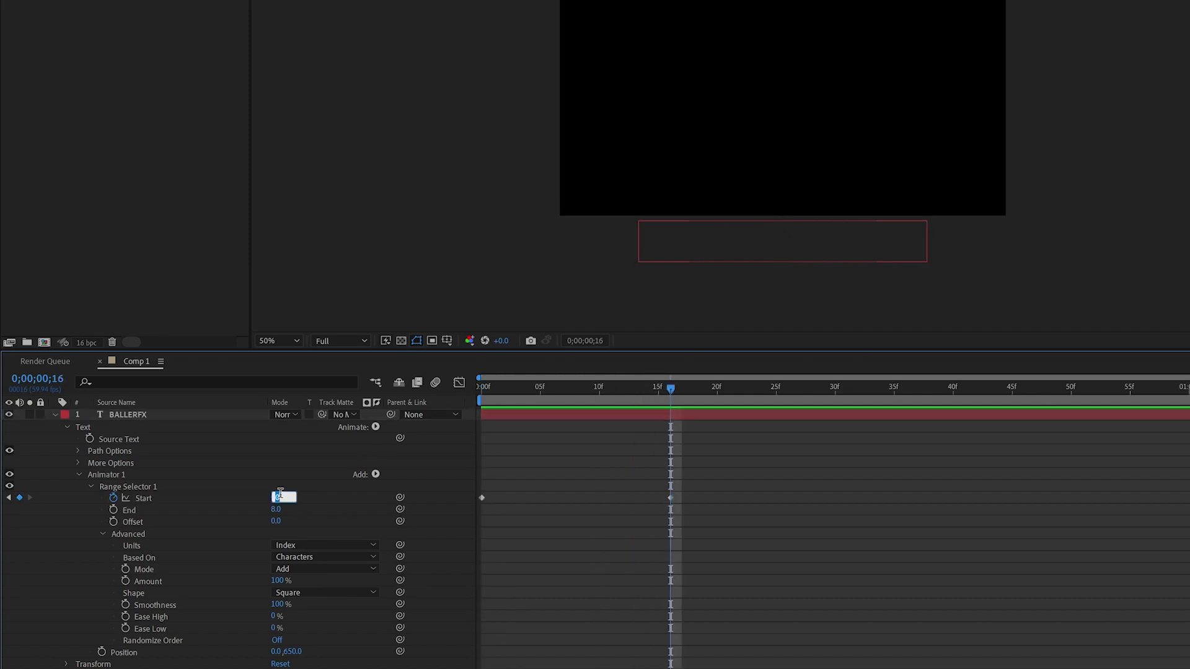
pyautogui.write('8')
pyautogui.press('Return')
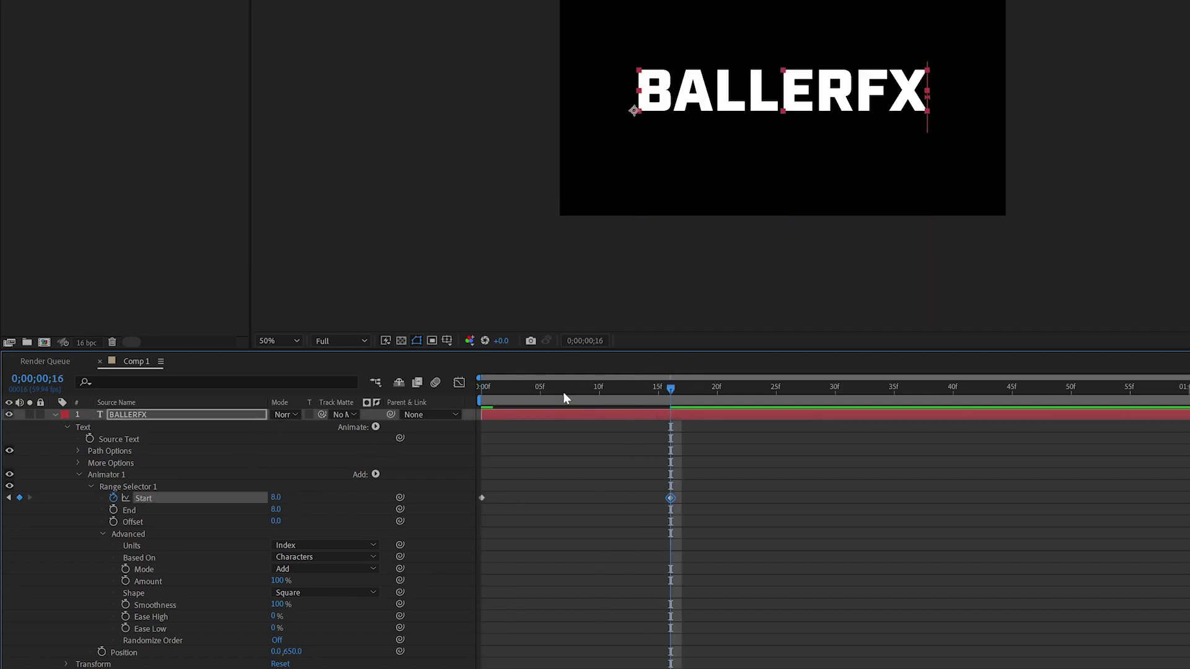
# Preview the letters rising in from frame 0
pyautogui.moveTo(582, 385); pyautogui.dragTo(484, 388)
pyautogui.press('space')
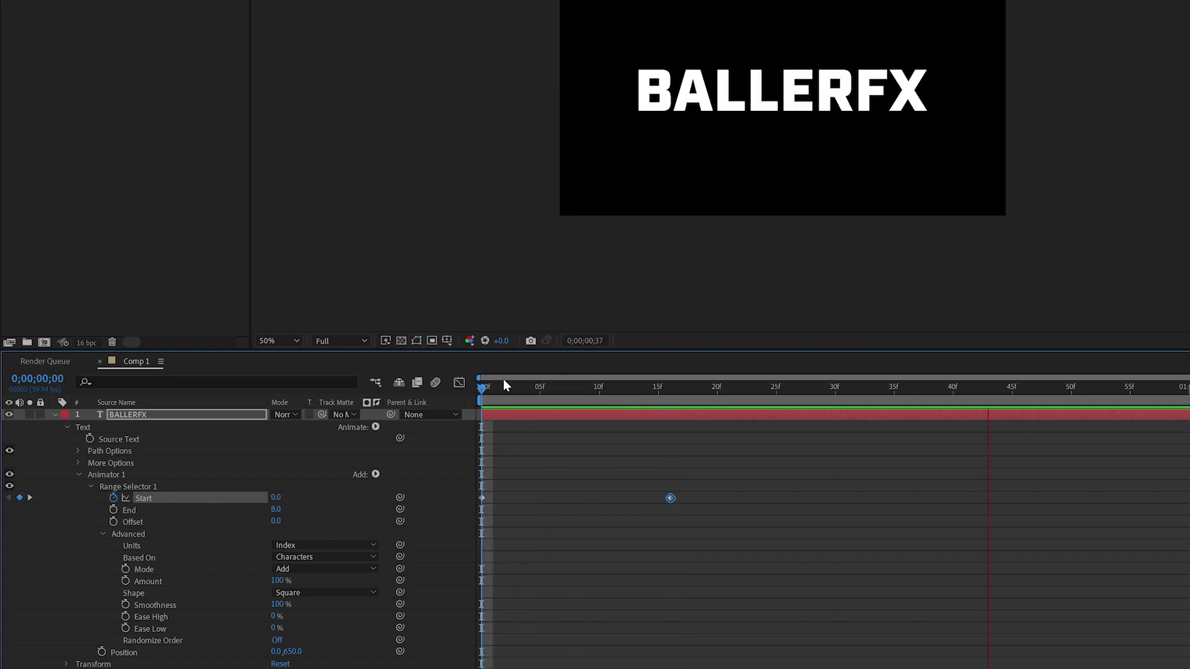
pyautogui.press('space')
pyautogui.moveTo(507, 387); pyautogui.dragTo(606, 391)
# Move the ending Start keyframe to frame 30 and replay the animation
pyautogui.click(837, 387)
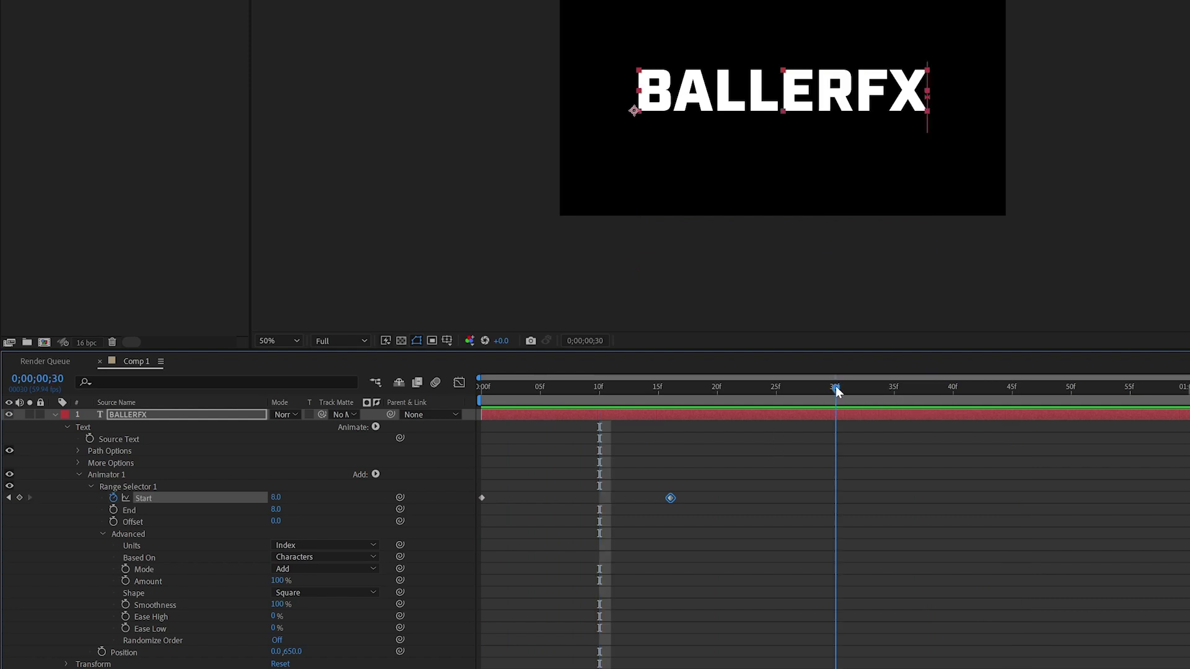
pyautogui.moveTo(672, 499); pyautogui.dragTo(842, 500)
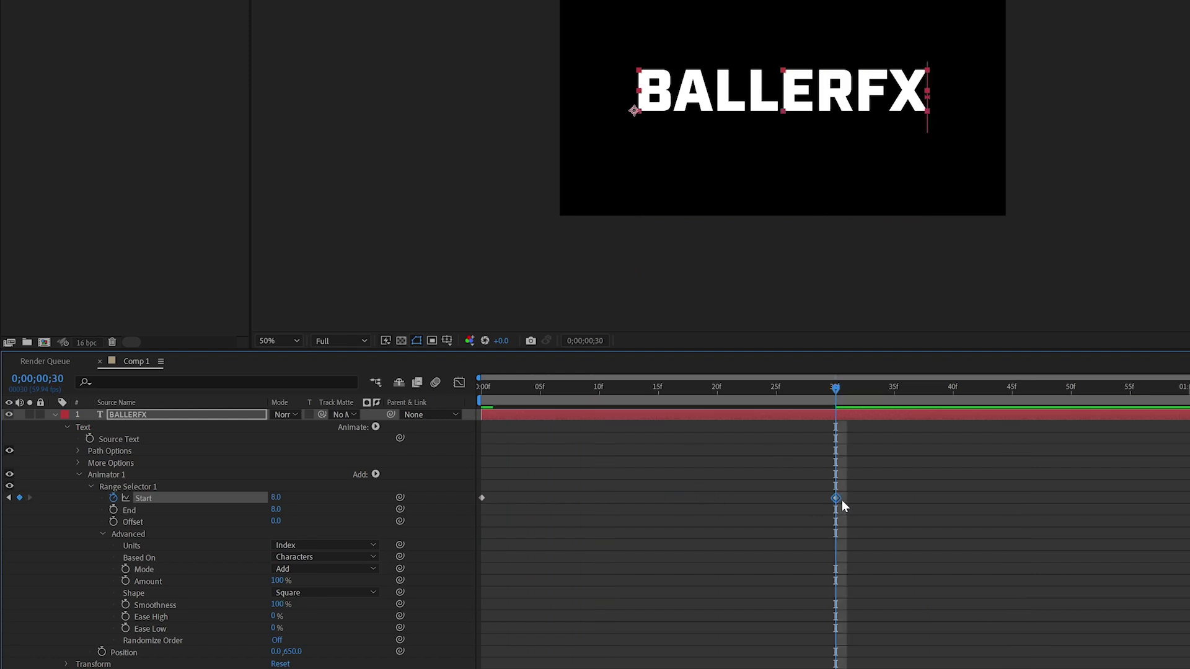
pyautogui.click(504, 389)
pyautogui.press('space')
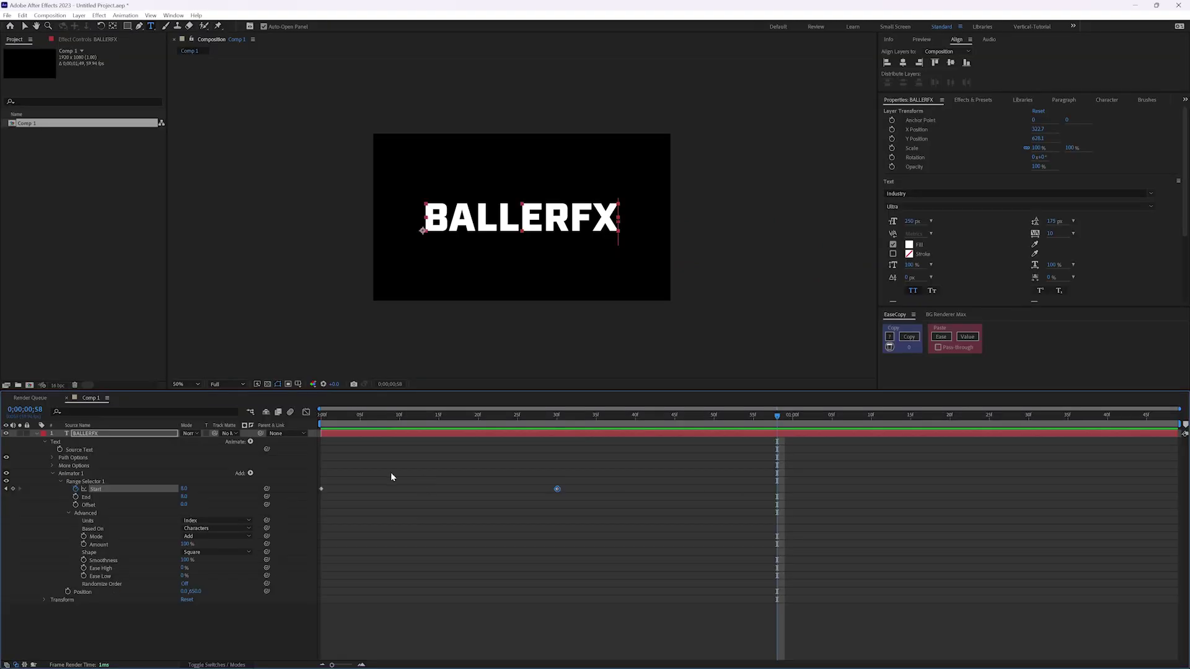
# Replace the layer's text with 'motion design'
pyautogui.click(101, 490)
pyautogui.click(489, 473)
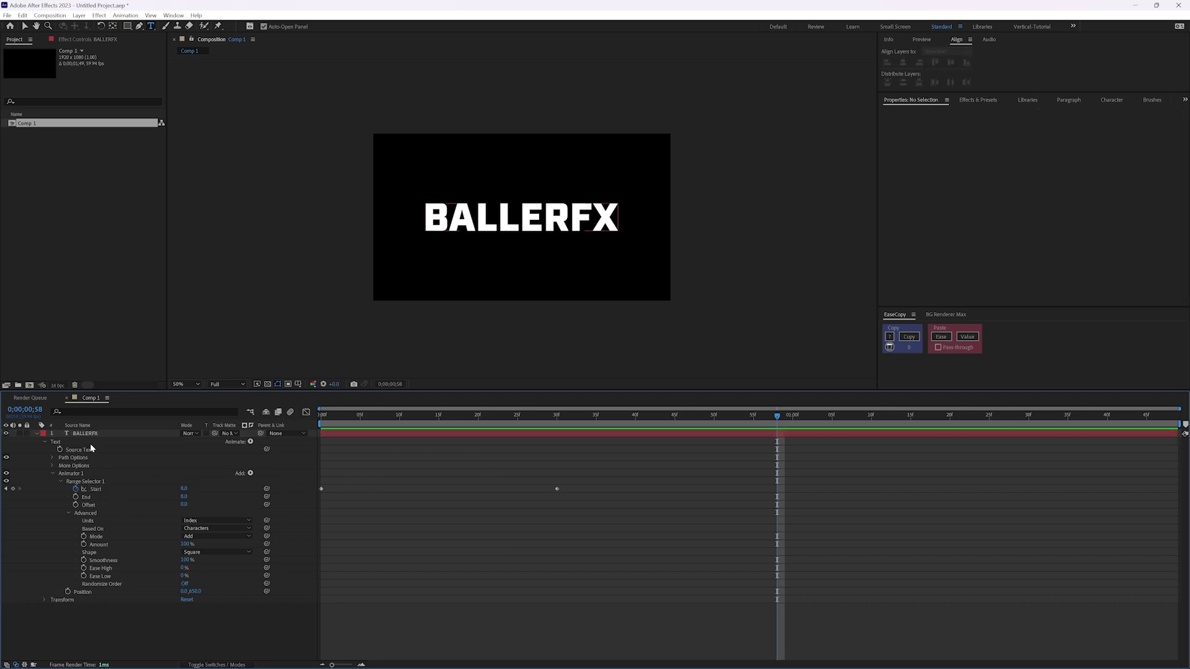
pyautogui.click(66, 434)
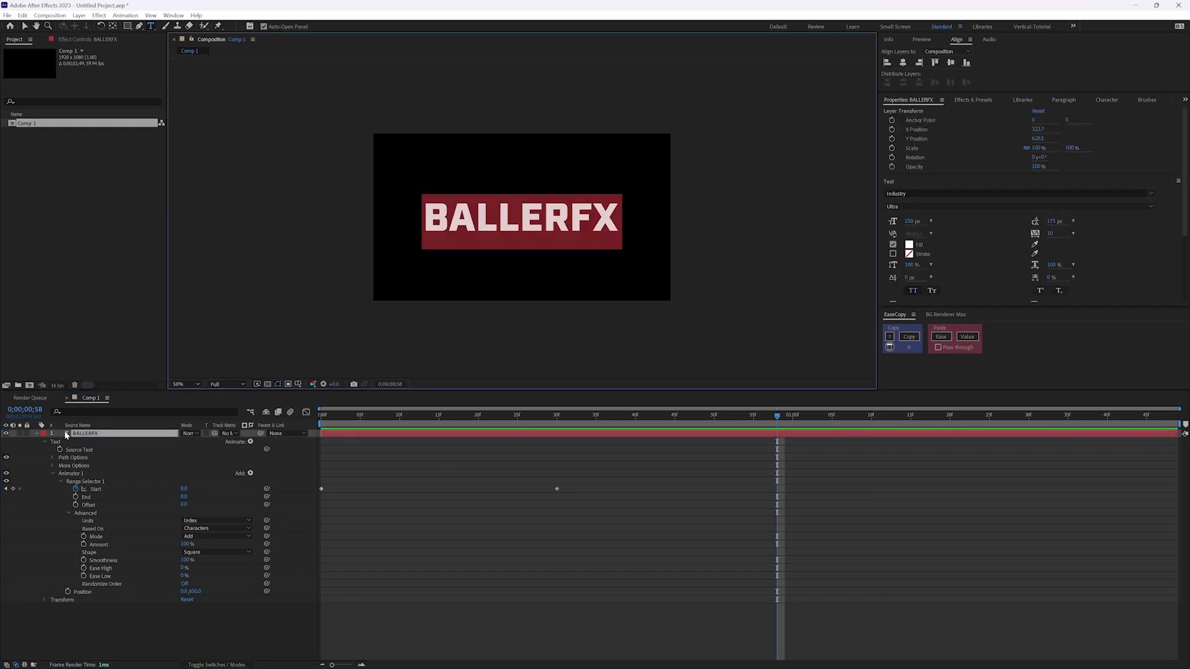
pyautogui.write('mo')
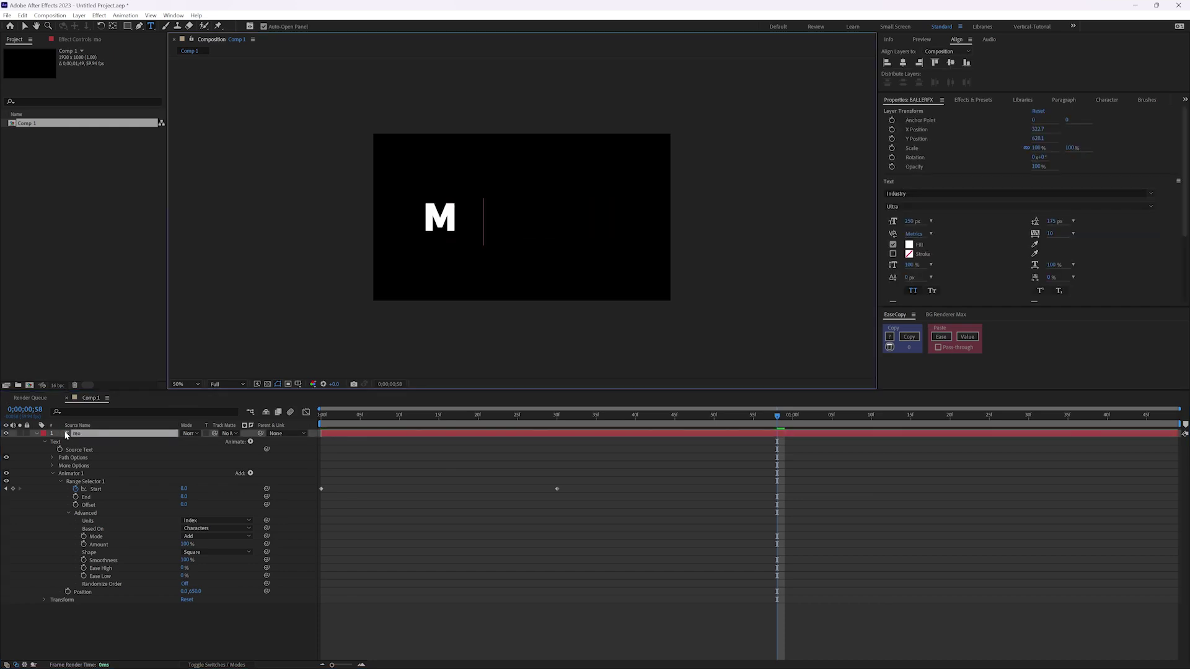
pyautogui.write('tion design')
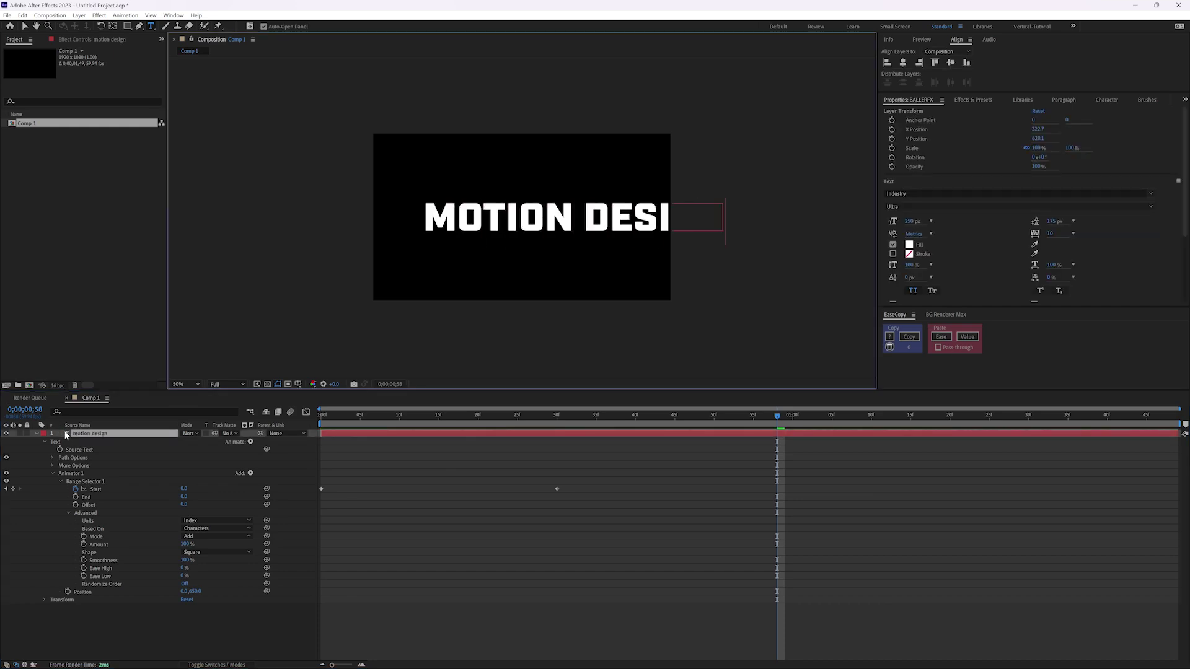
pyautogui.click(294, 625)
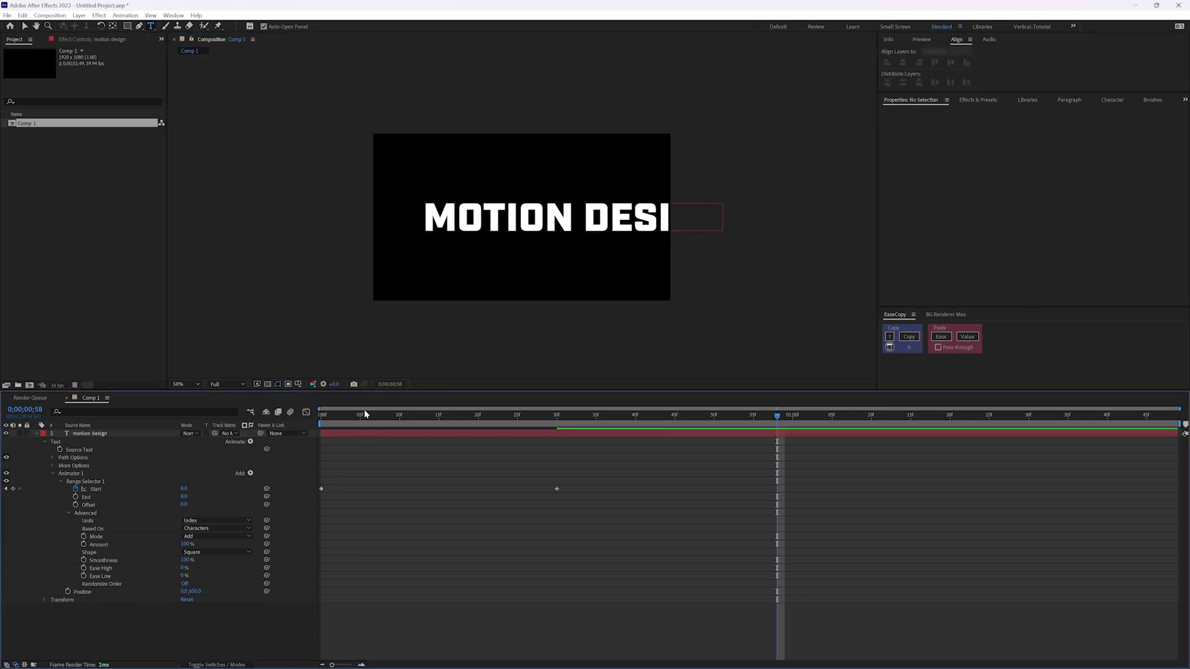
# Scrub the time ruler from the start to frame 30 to preview the rising letters
pyautogui.moveTo(365, 414); pyautogui.dragTo(418, 423)
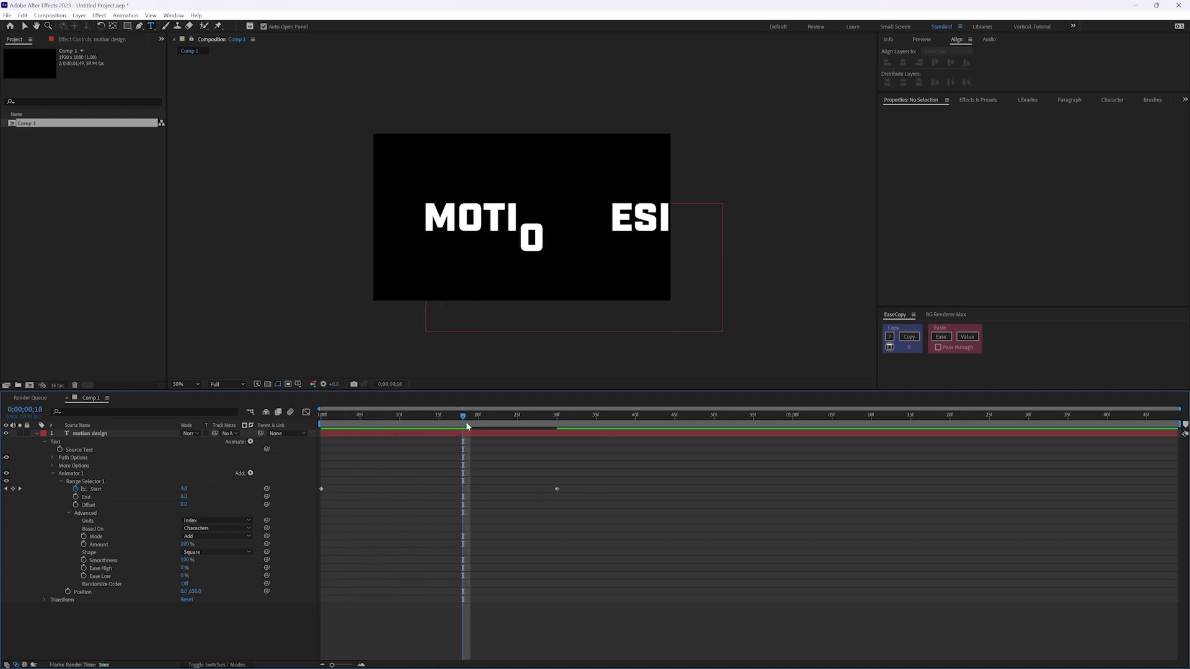
pyautogui.moveTo(467, 426); pyautogui.dragTo(315, 420)
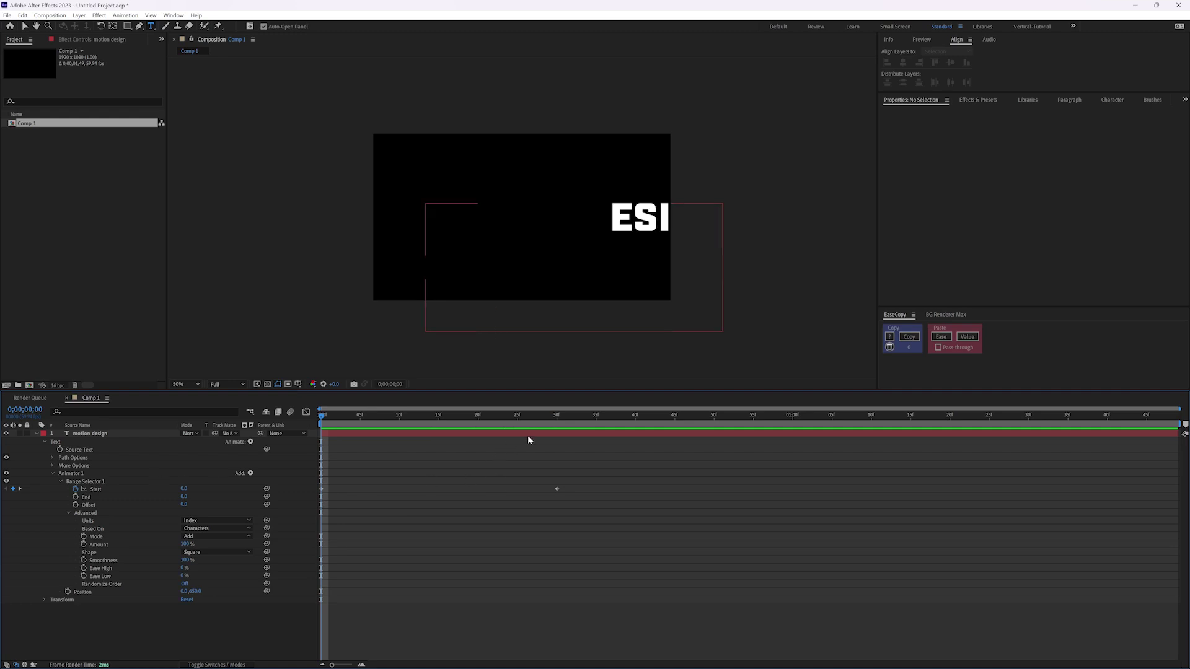
pyautogui.click(557, 417)
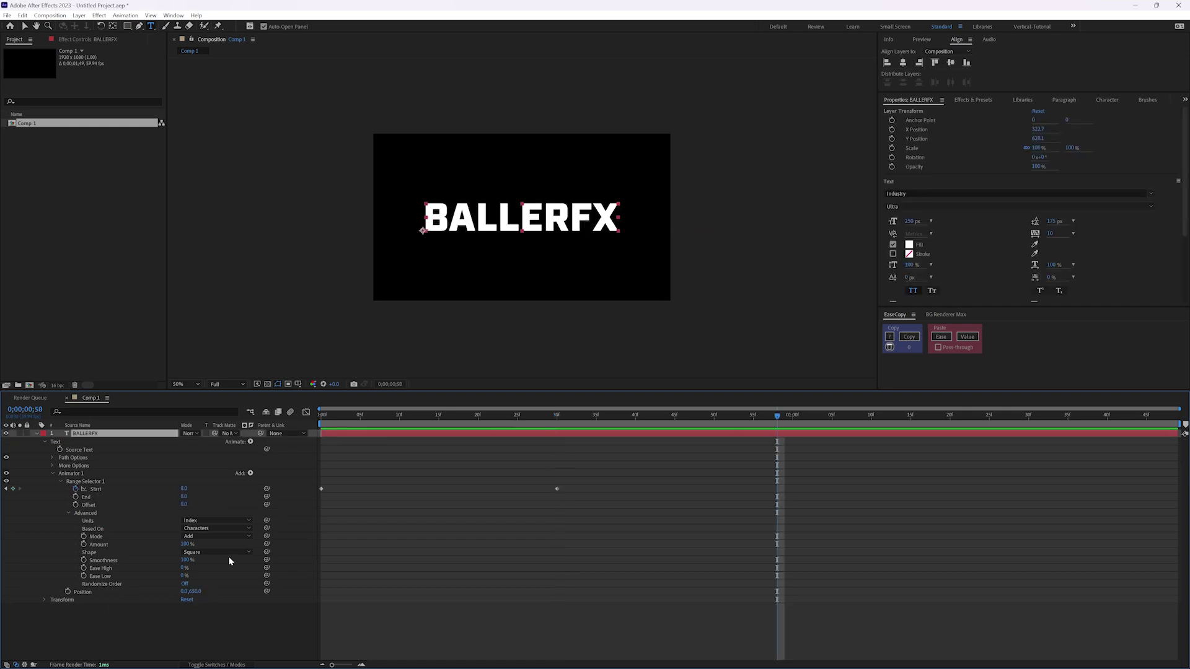
# Clear the Start keyframes and add a Slider Control effect named Anim to BALLERFX
pyautogui.press('Home')
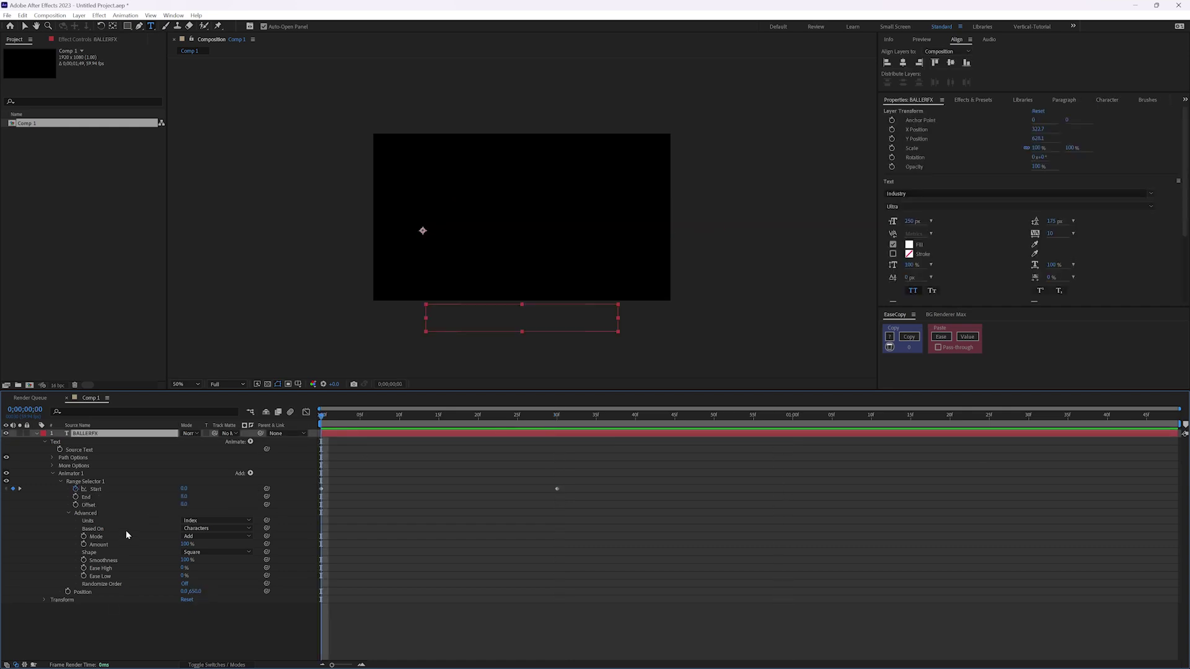
pyautogui.click(75, 490)
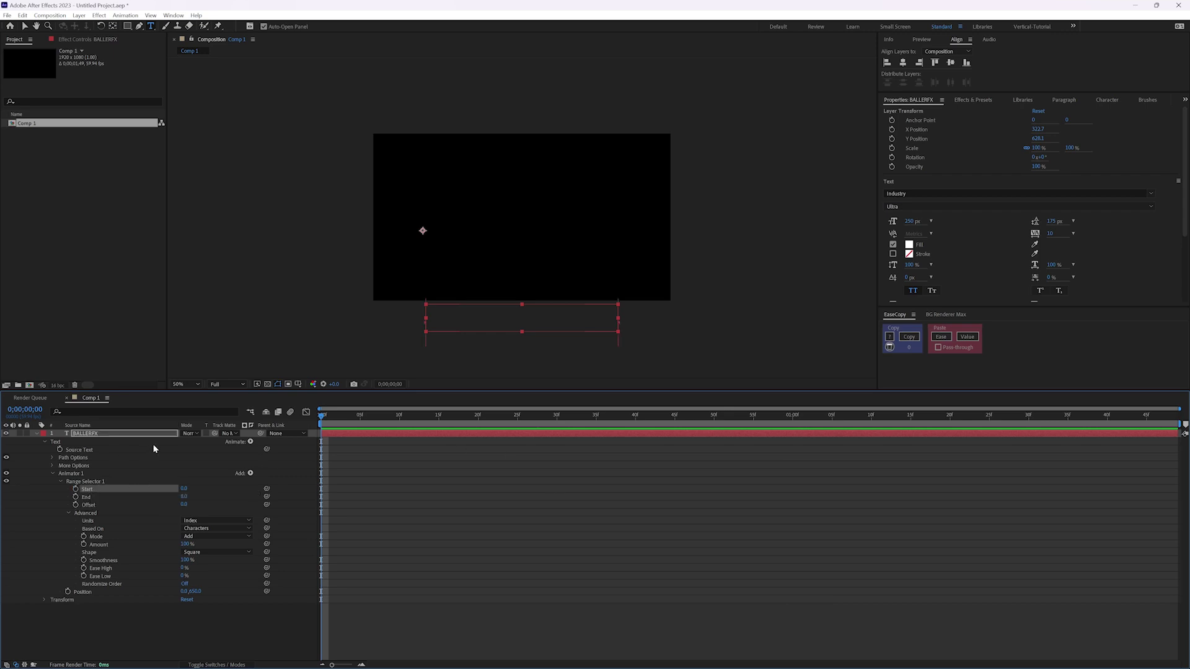
pyautogui.click(132, 434)
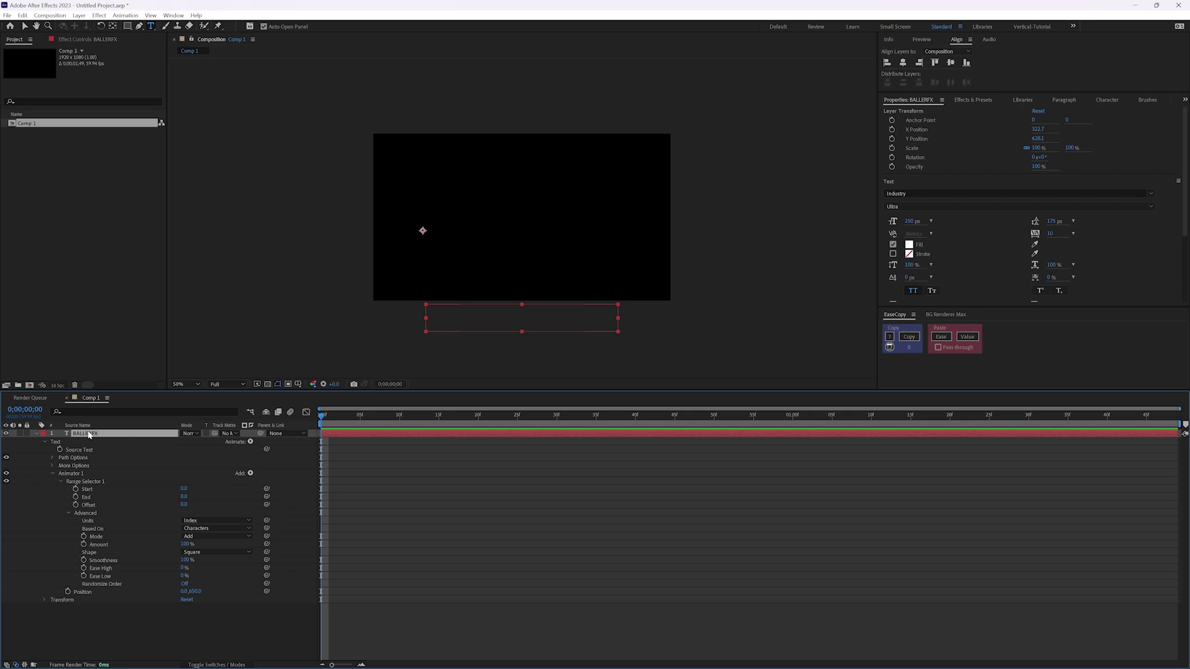
pyautogui.click(92, 40)
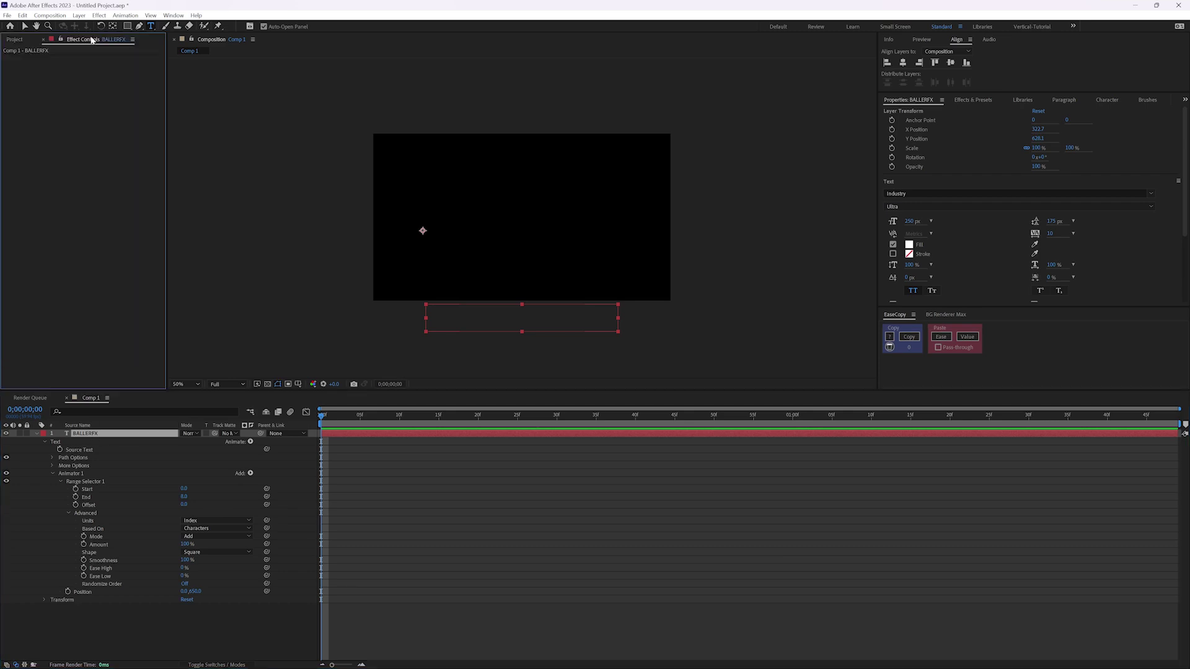
pyautogui.rightClick(88, 166)
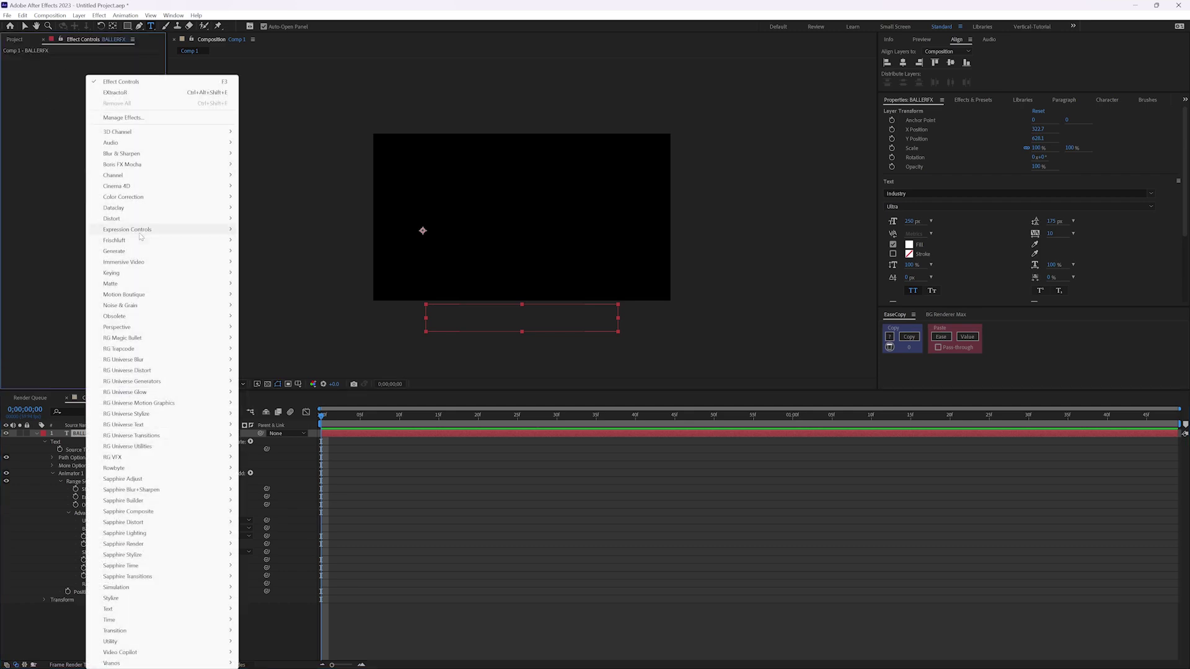
pyautogui.moveTo(143, 230)
pyautogui.click(271, 306)
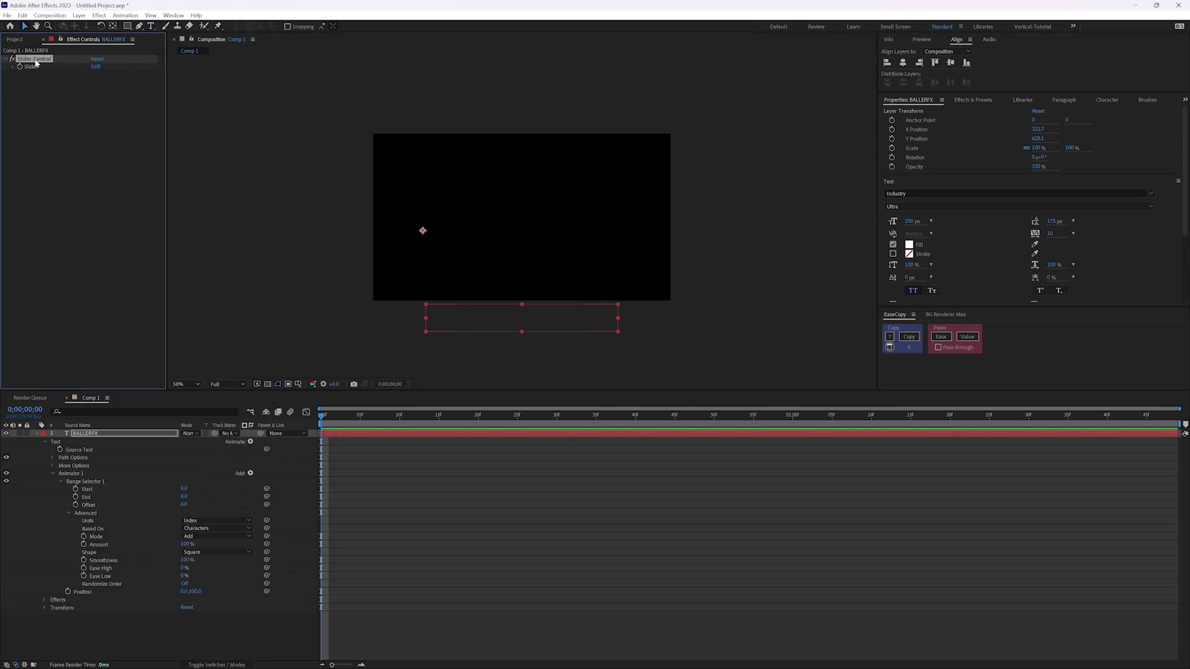
pyautogui.write('Anim')
pyautogui.press('Return')
# Keyframe the Anim slider to 100 at frame 30 and show keyframed properties with U
pyautogui.click(557, 415)
pyautogui.click(95, 66)
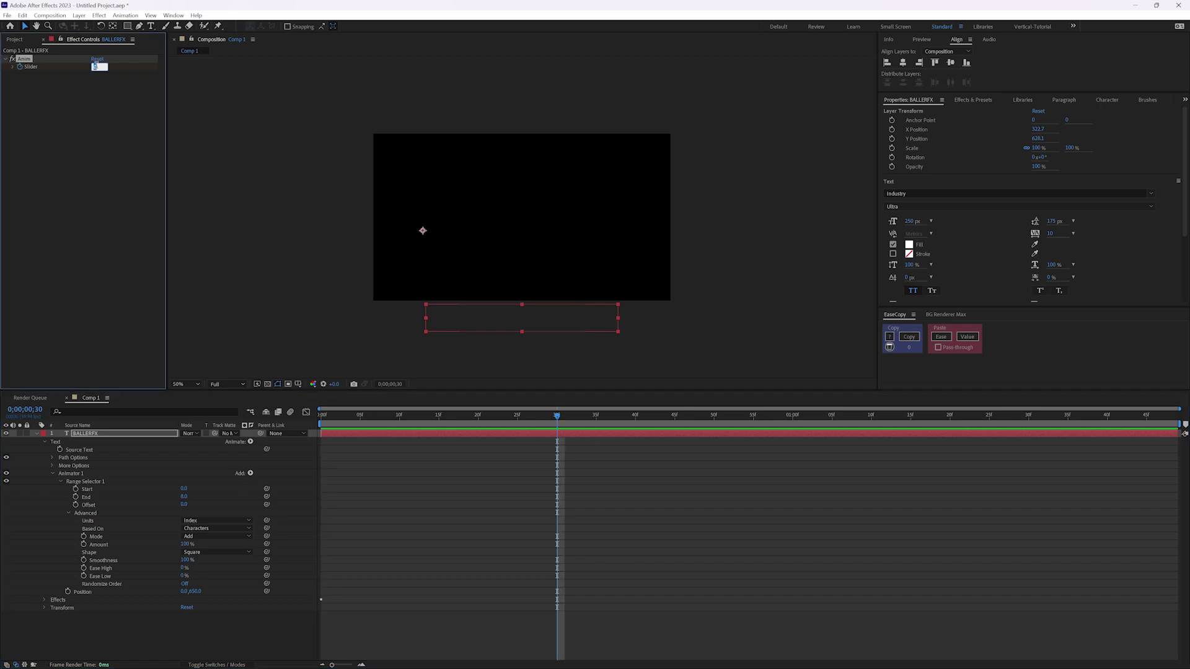
pyautogui.write('100')
pyautogui.press('Return')
pyautogui.press('u')
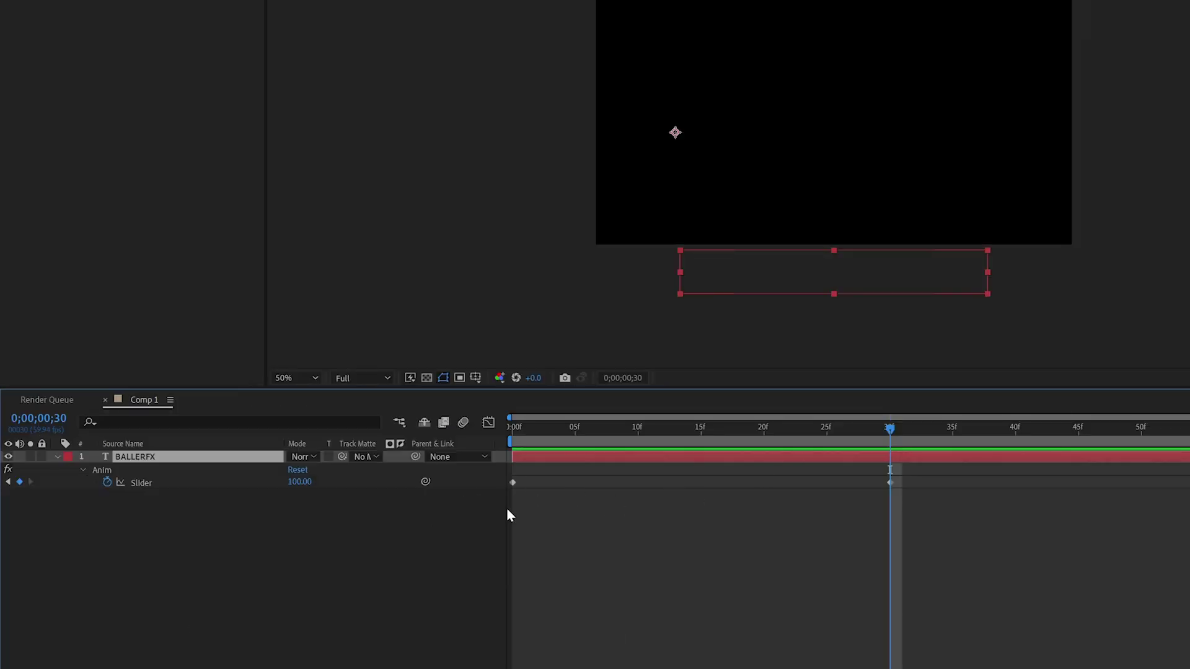
# Give Range Selector 1's End the expression text.sourceText.length via pick-whip to Source Text
pyautogui.moveTo(512, 428); pyautogui.dragTo(814, 430)
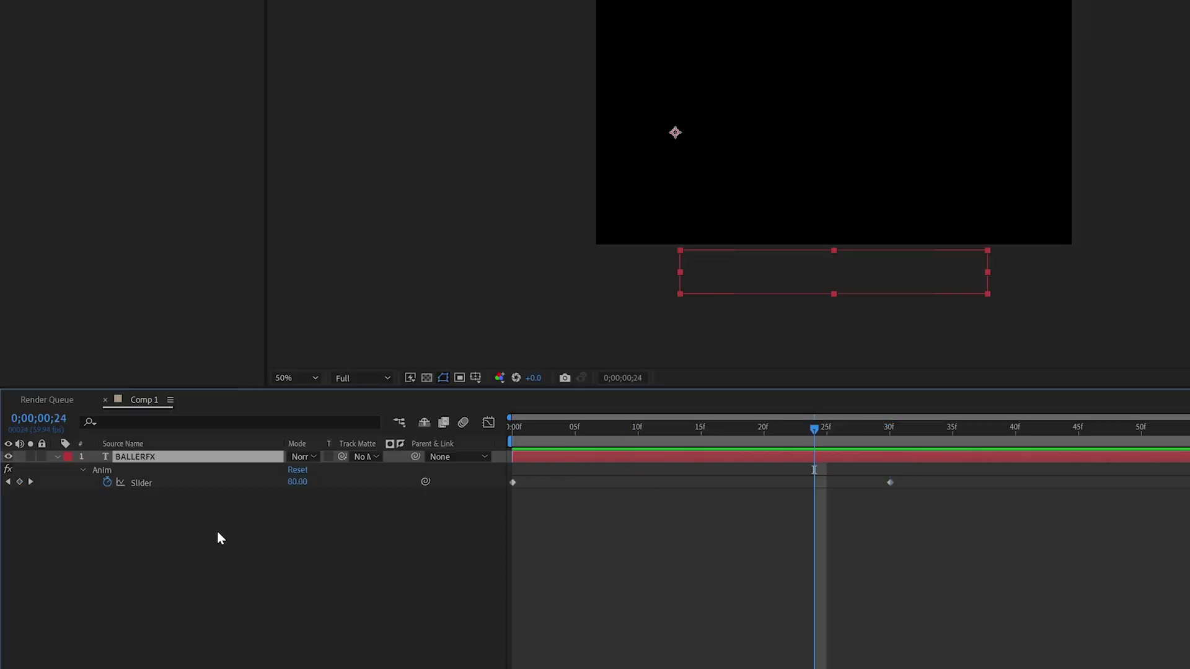
pyautogui.click(58, 457)
pyautogui.click(57, 457)
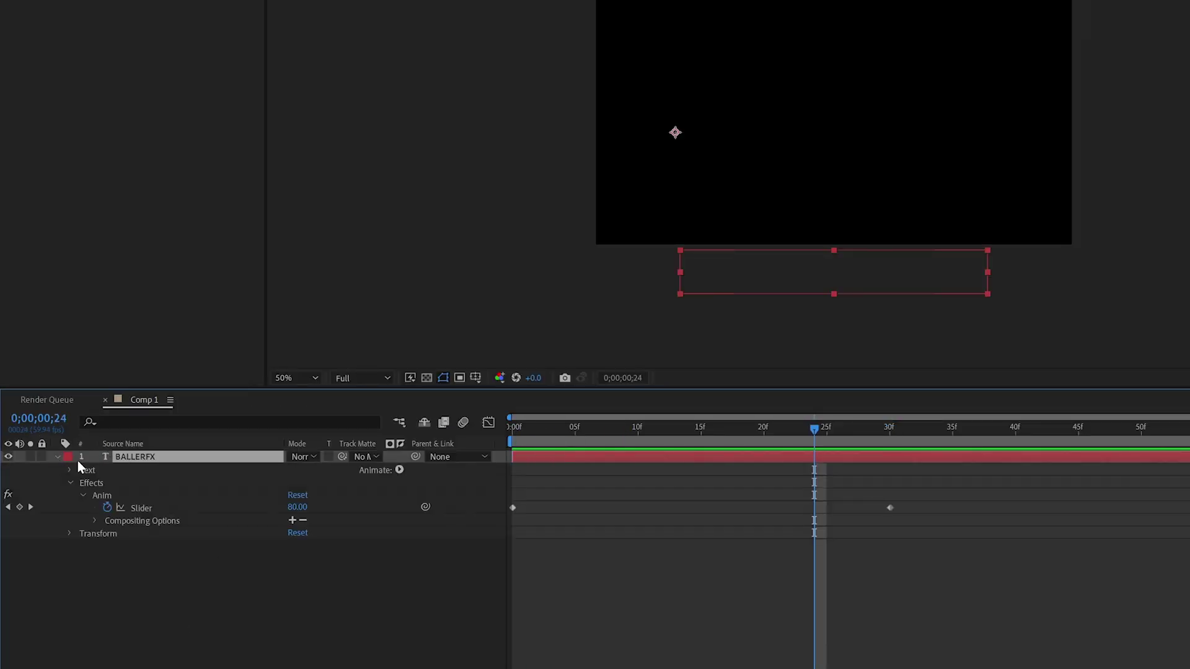
pyautogui.click(70, 471)
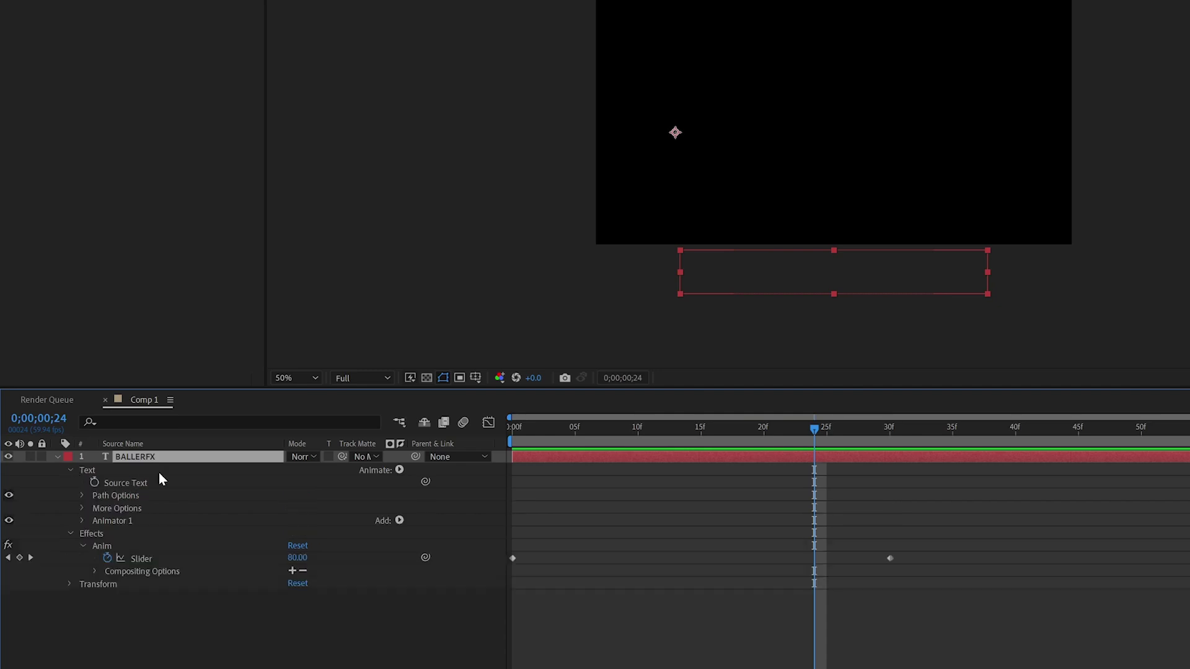
pyautogui.click(82, 521)
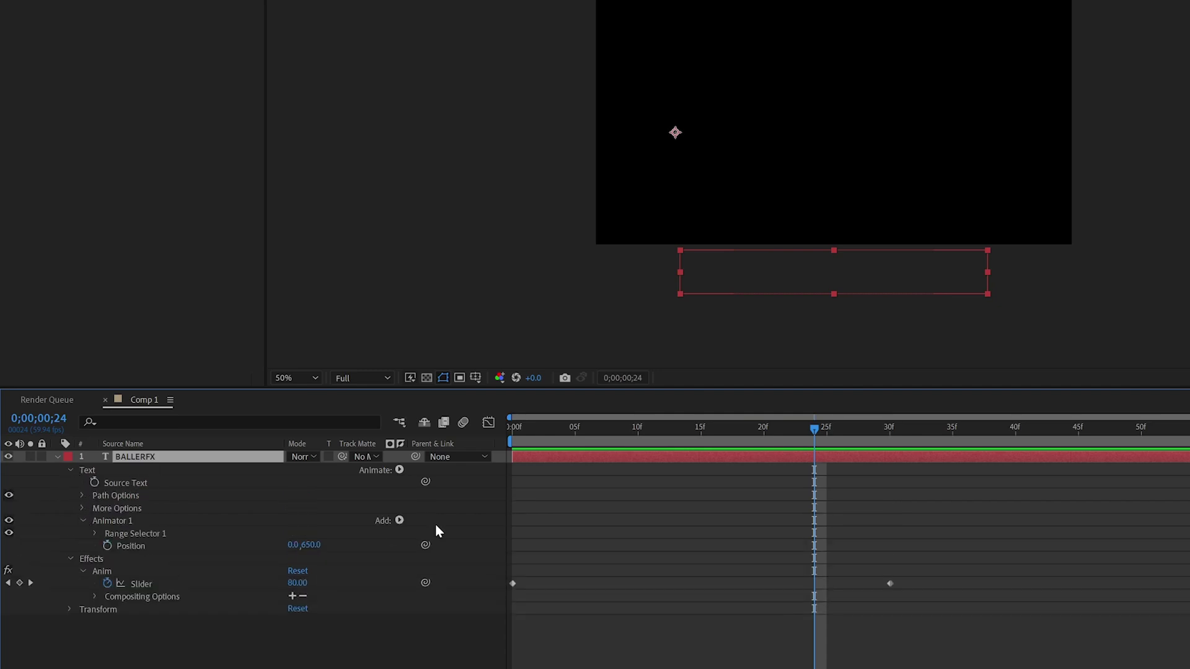
pyautogui.click(95, 534)
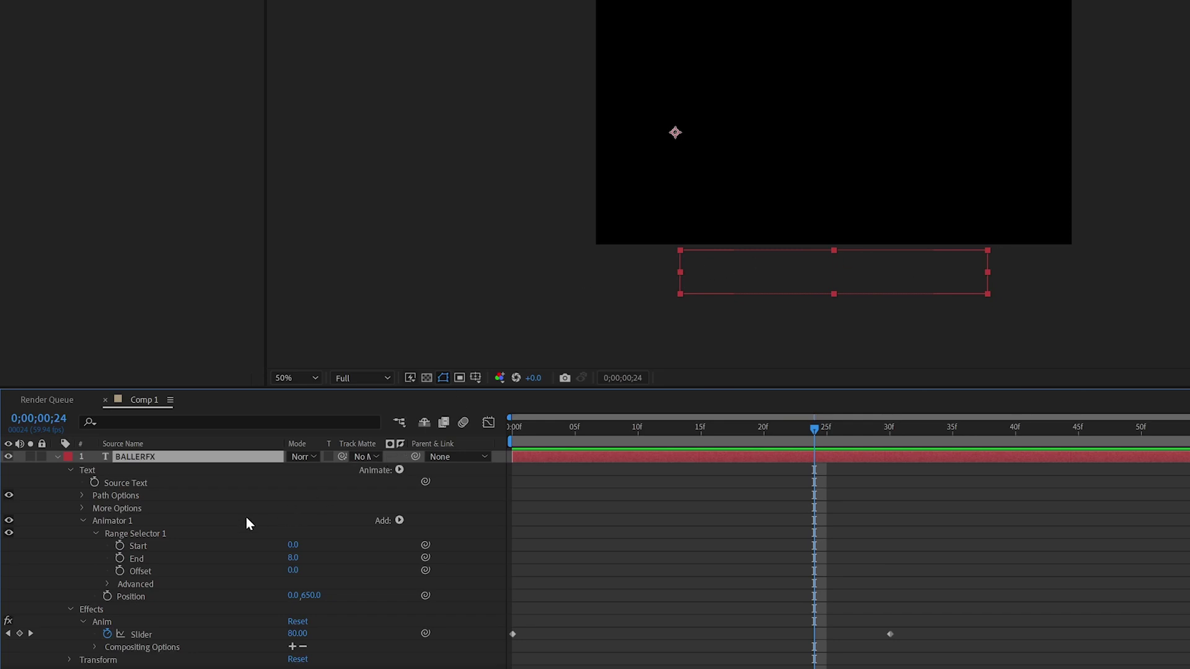
pyautogui.keyDown('alt'); pyautogui.click(119, 557); pyautogui.keyUp('alt')
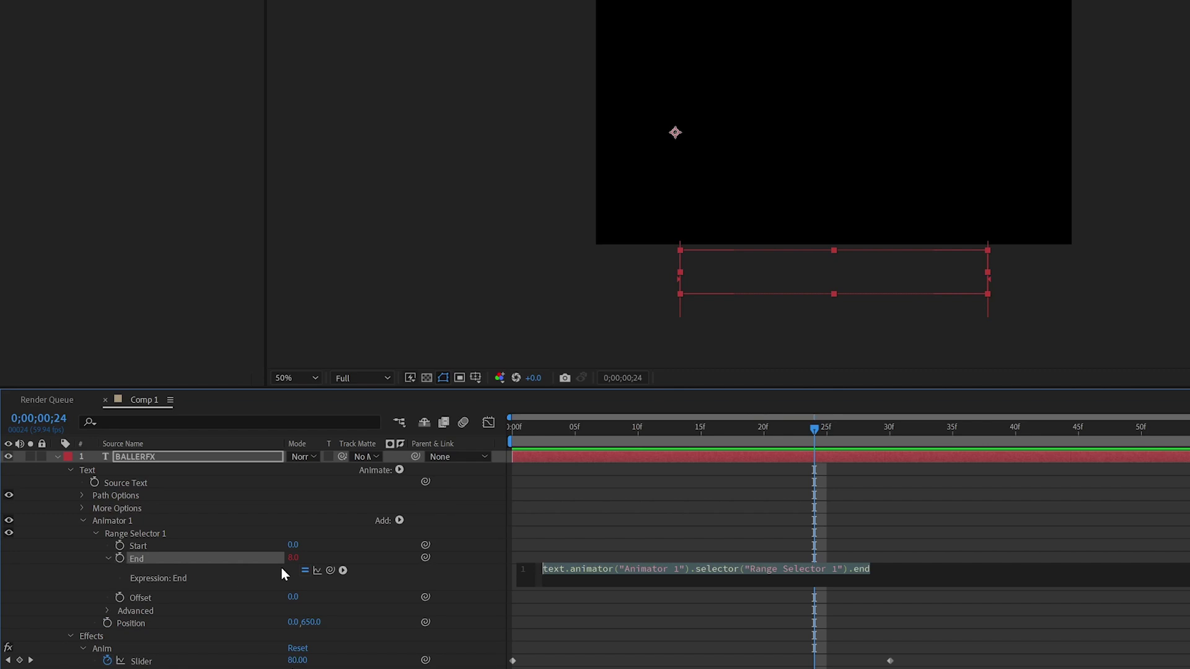
pyautogui.moveTo(331, 571); pyautogui.dragTo(148, 484)
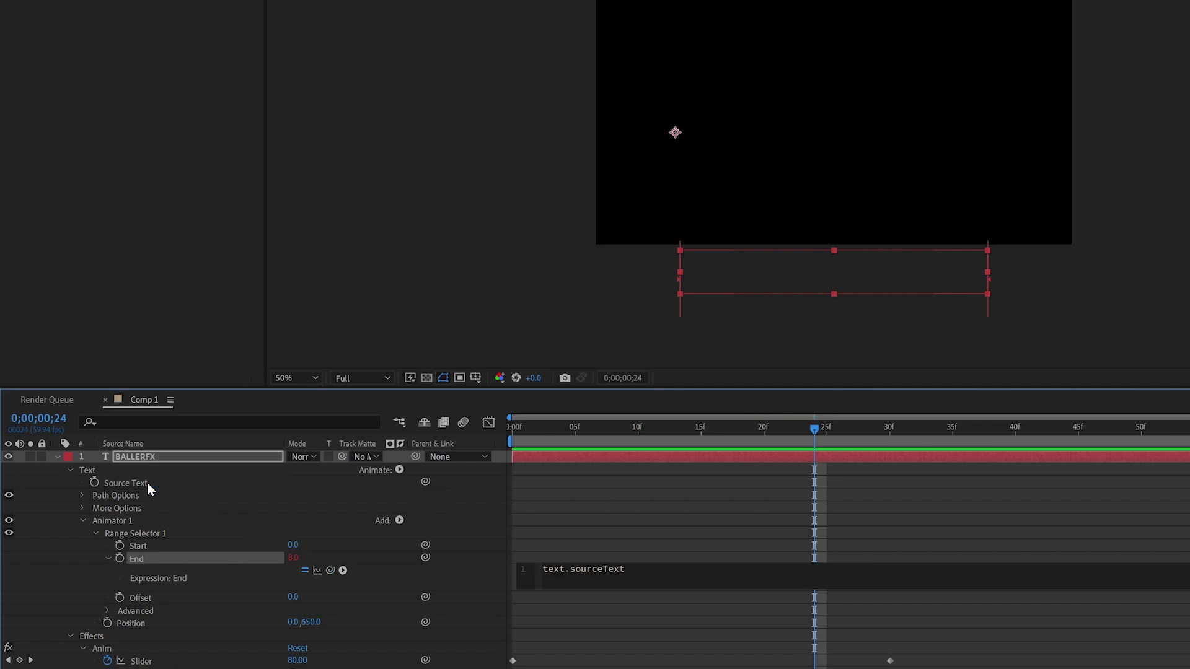
pyautogui.write('.length')
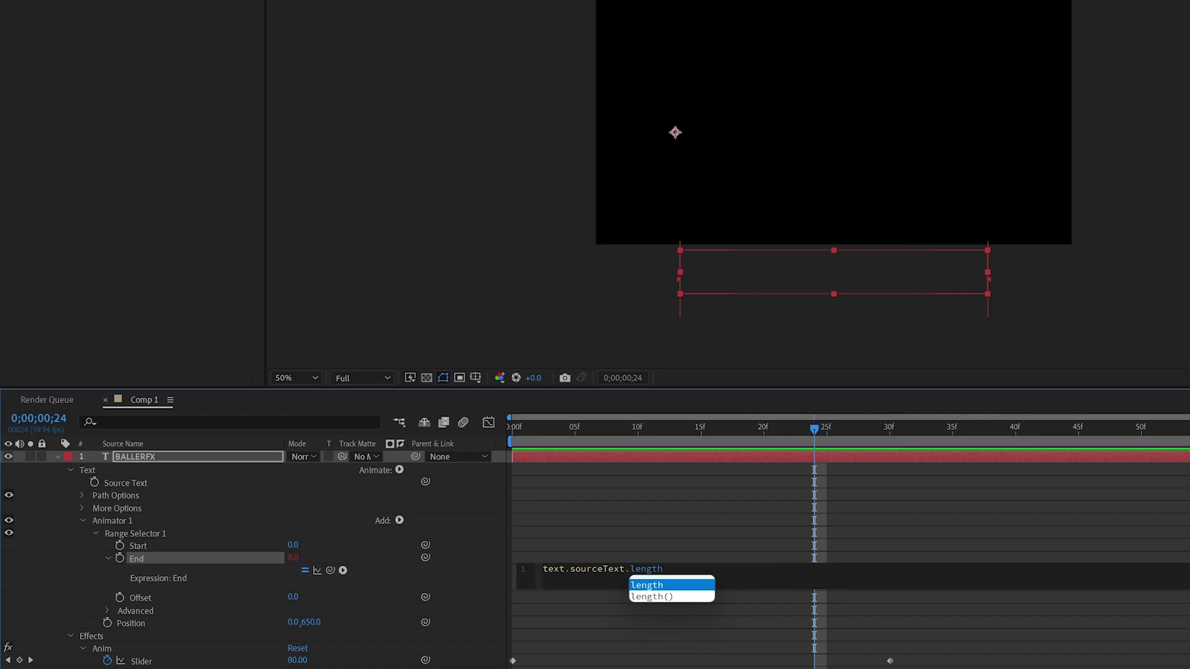
pyautogui.press('KP_Enter')
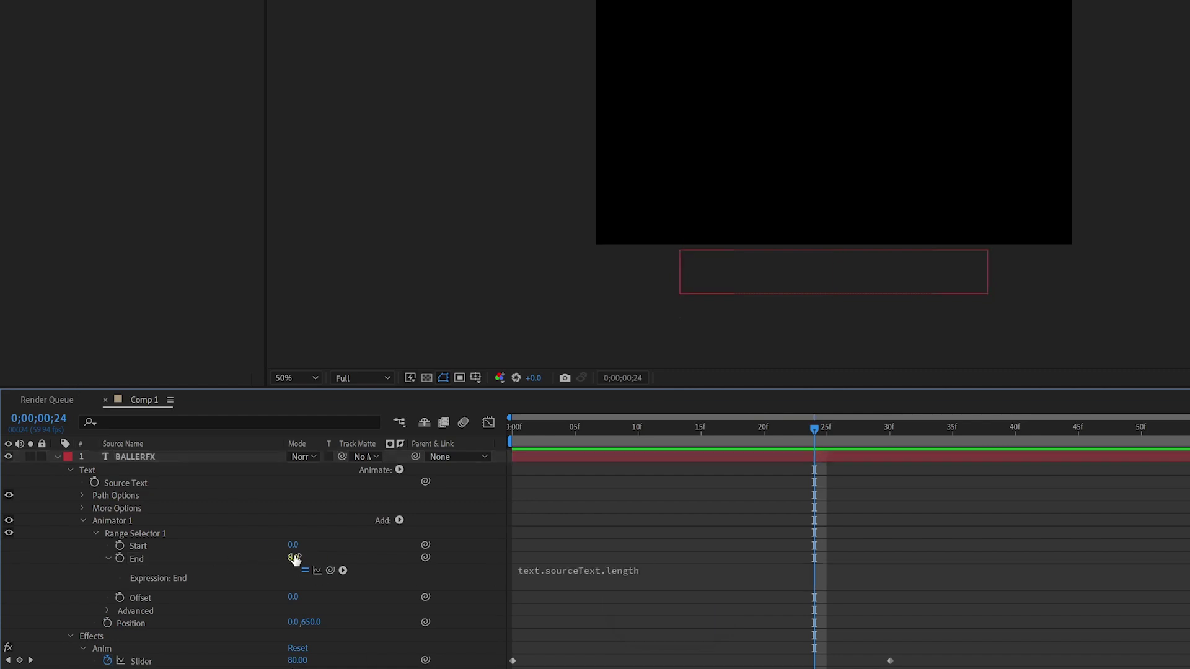
# Type test text 'motion desig', then replace it all with 'ballerfx' and deselect
pyautogui.doubleClick(104, 456)
pyautogui.write('m')
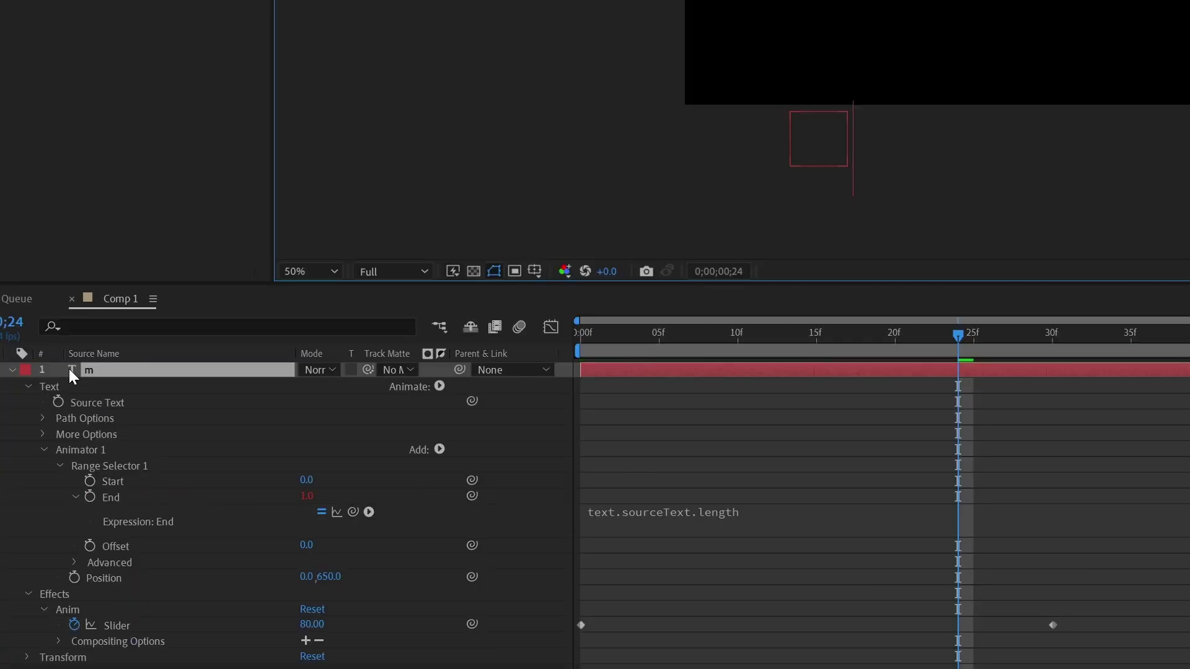
pyautogui.write('otion')
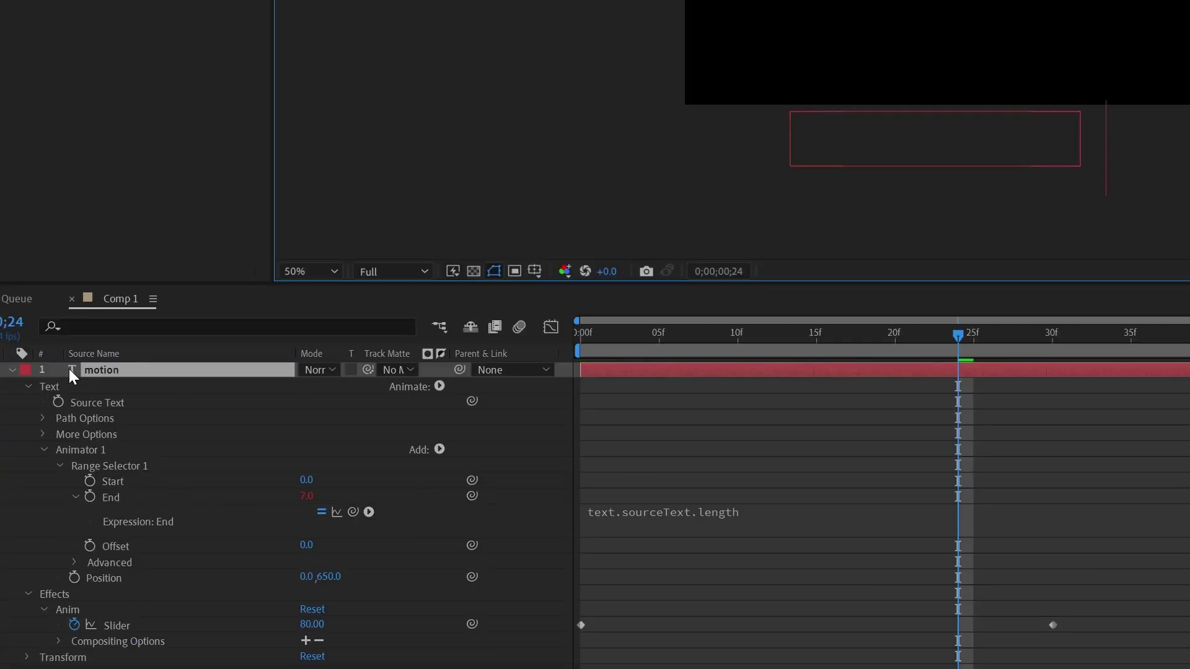
pyautogui.write(' desi')
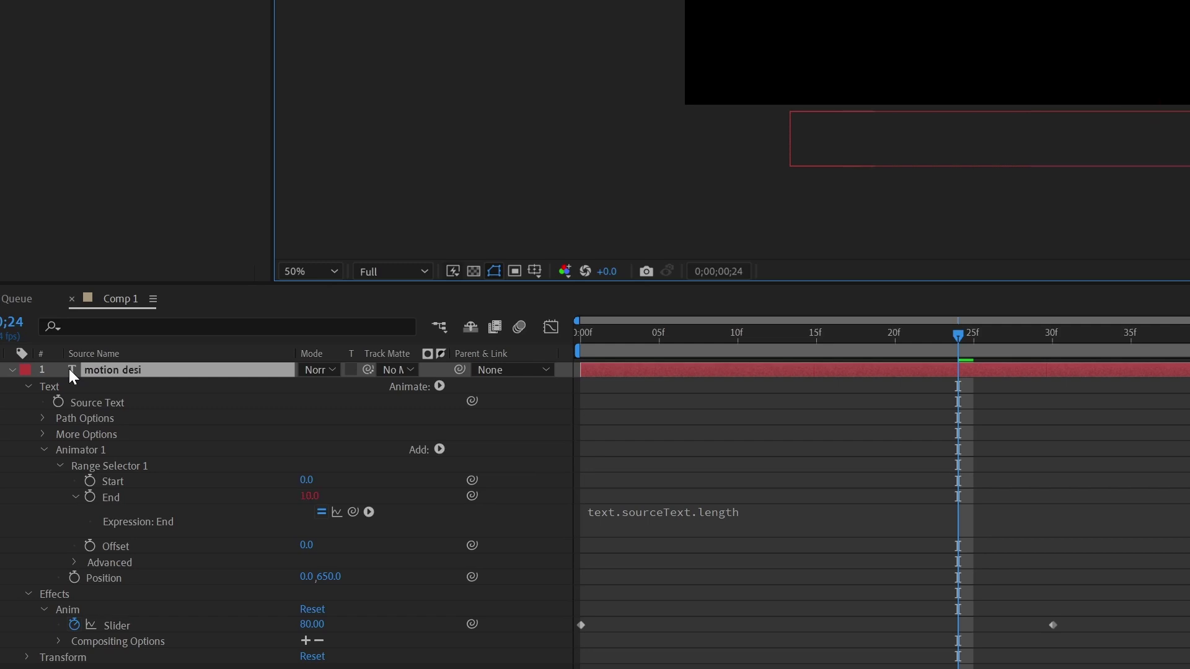
pyautogui.write('gn')
pyautogui.hotkey('ctrl', 'a')
pyautogui.write('ba')
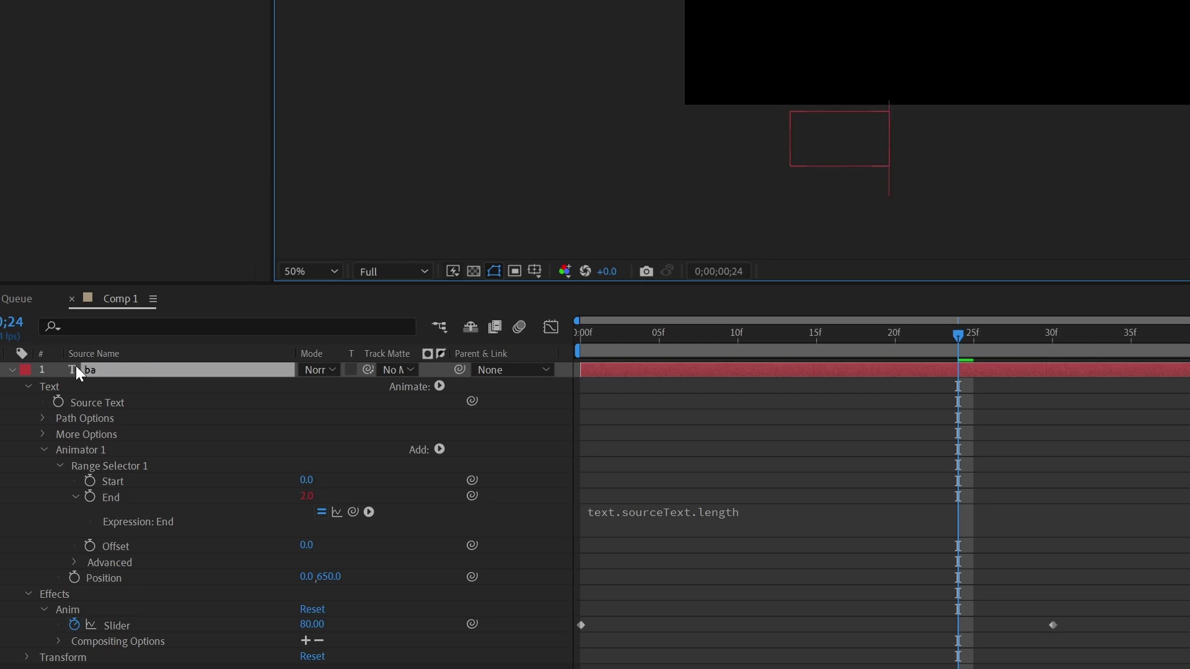
pyautogui.write('llerfx')
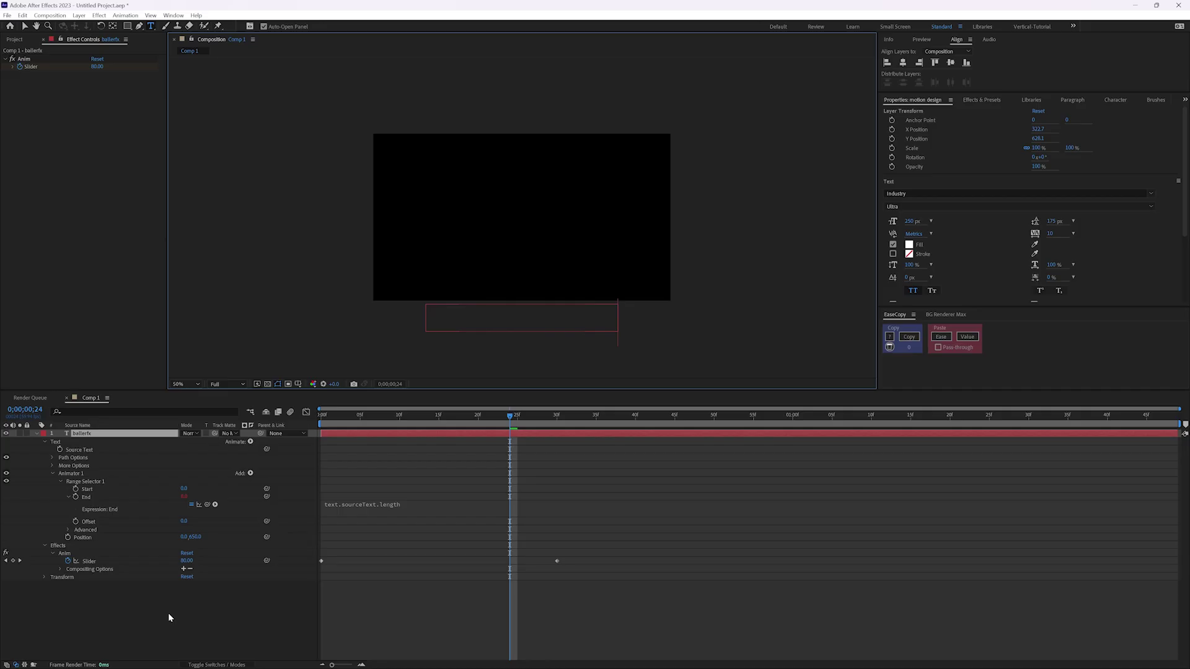
pyautogui.click(169, 615)
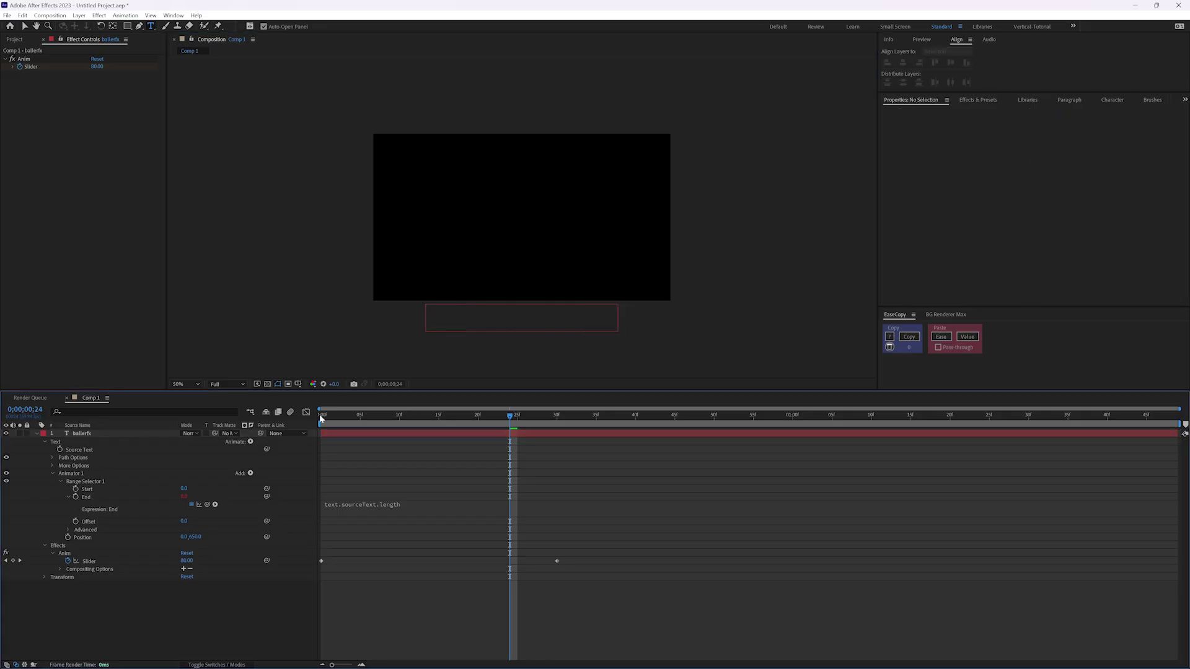
# Start a Start-property expression with 'var driver =' linked to the Anim slider
pyautogui.keyDown('alt'); pyautogui.click(76, 490); pyautogui.keyUp('alt')
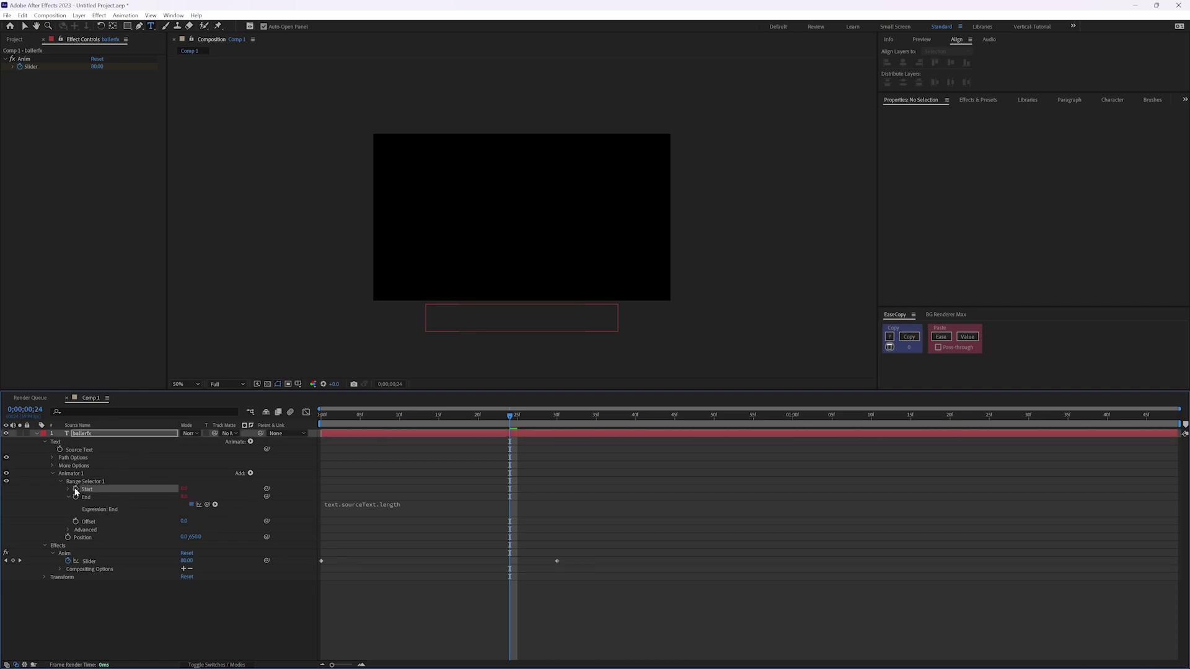
pyautogui.write('var driver =')
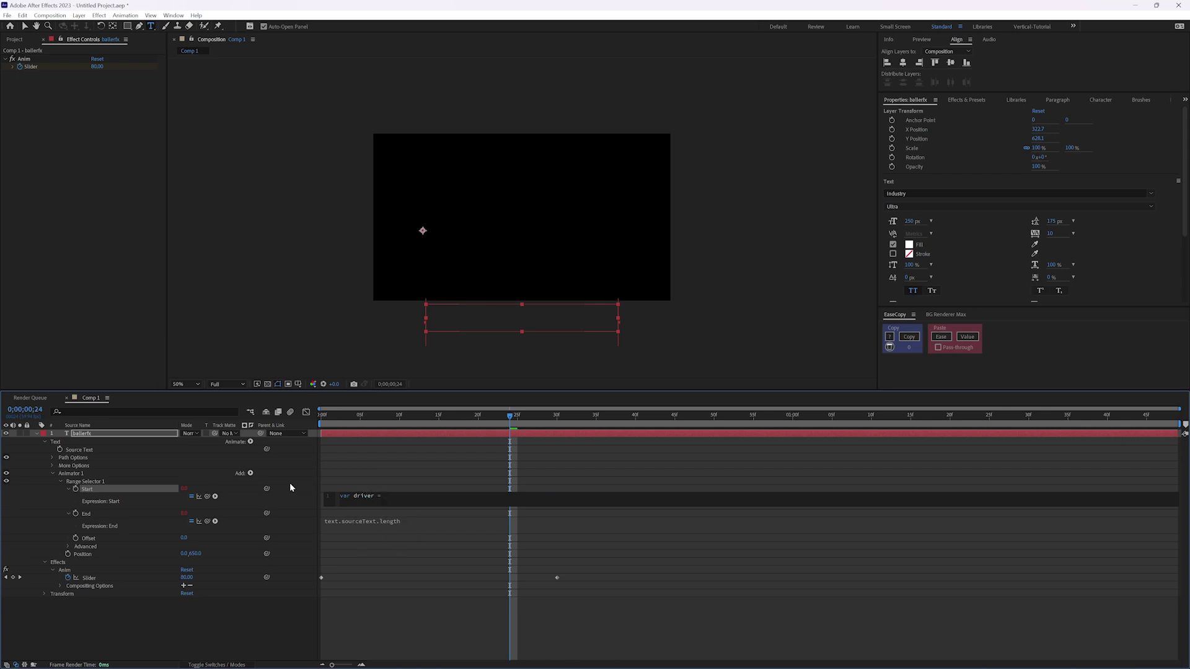
pyautogui.moveTo(207, 496); pyautogui.dragTo(90, 578)
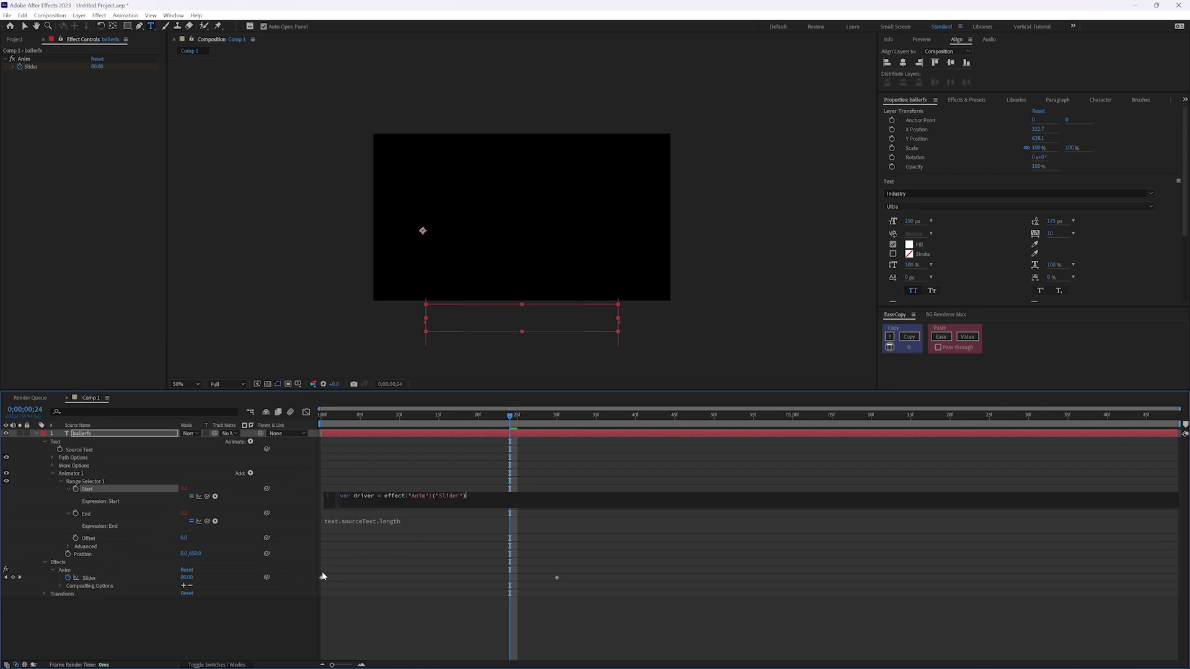
pyautogui.write(';')
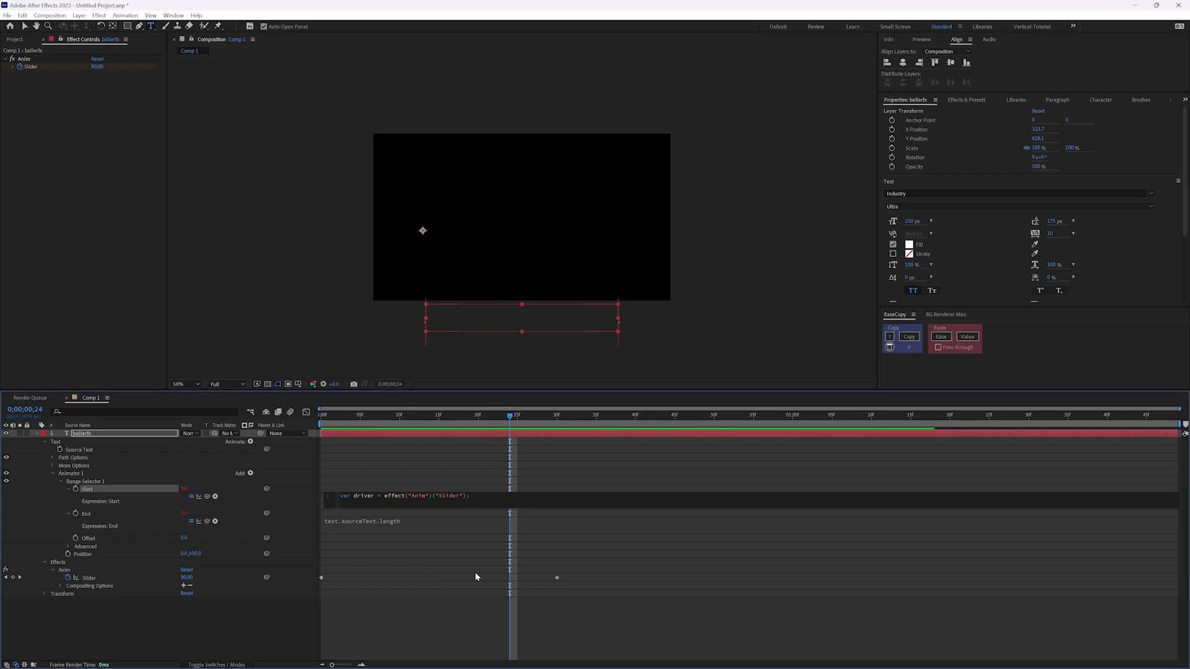
pyautogui.press('Return')
# Add 'var driverMin = 0;' and 'var driverMax = 100;' lines and commit the expression
pyautogui.write('var driverMin')
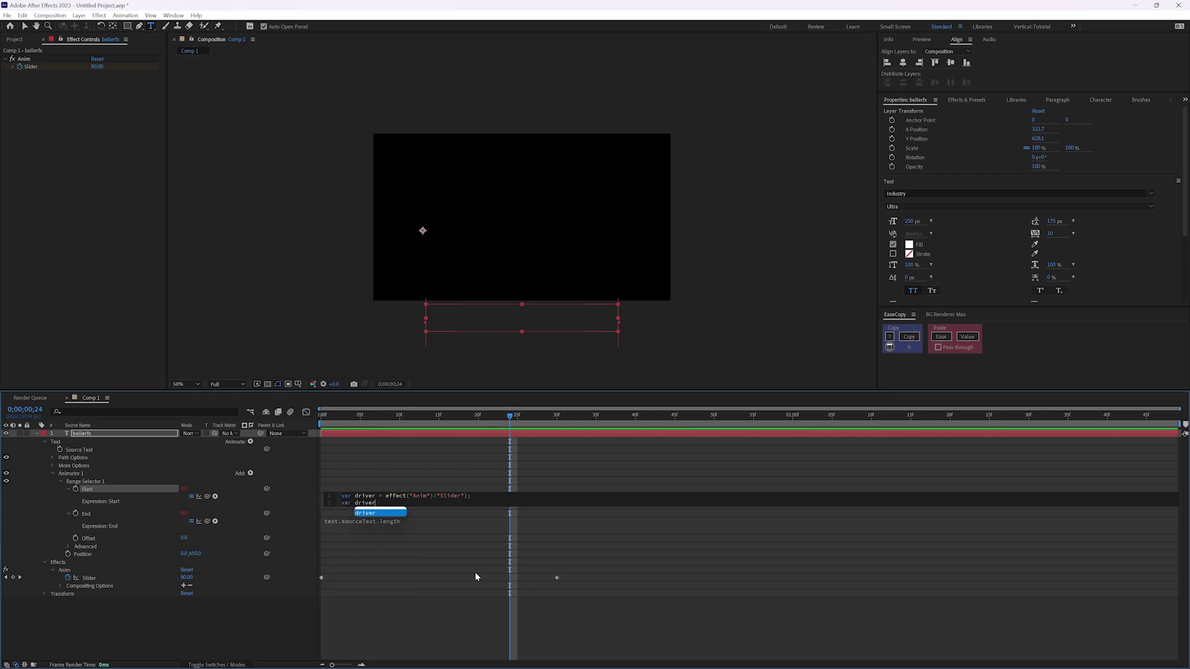
pyautogui.write(' = ')
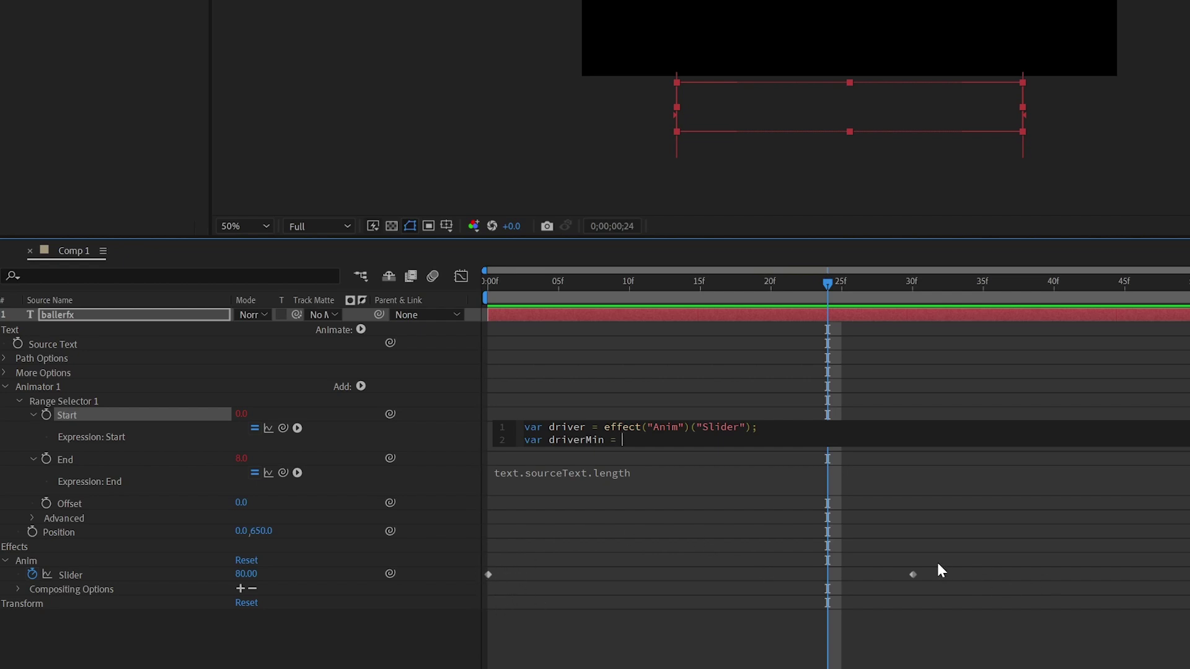
pyautogui.write('0;')
pyautogui.press('Return')
pyautogui.write('var dr')
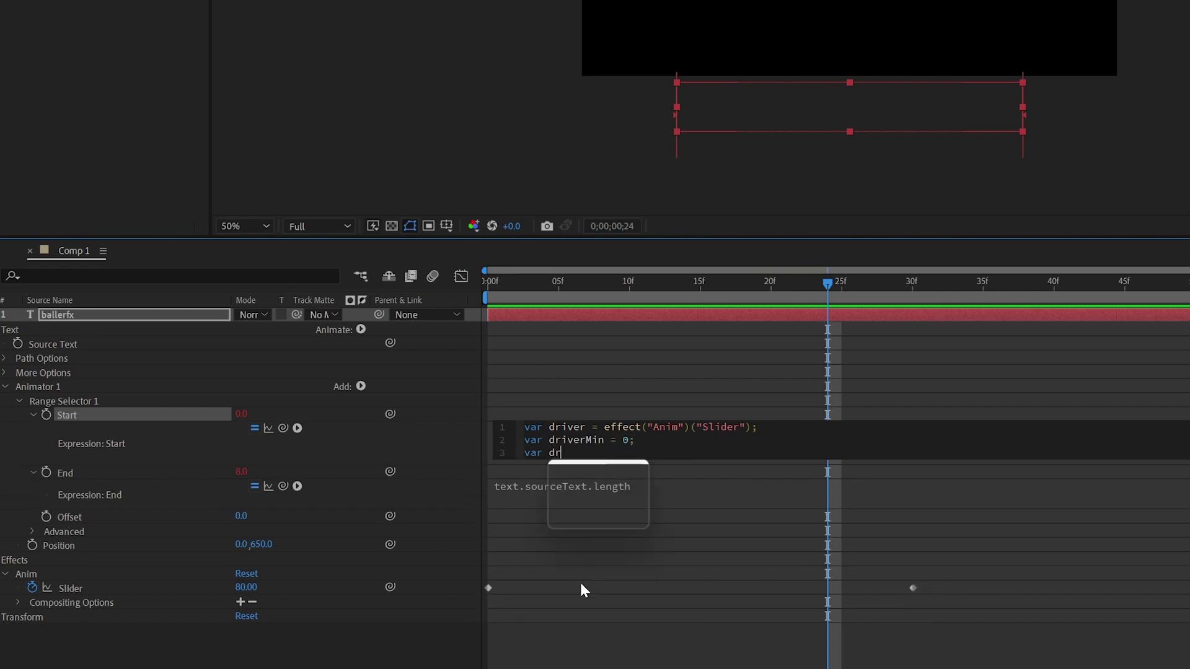
pyautogui.write('iverMax = ')
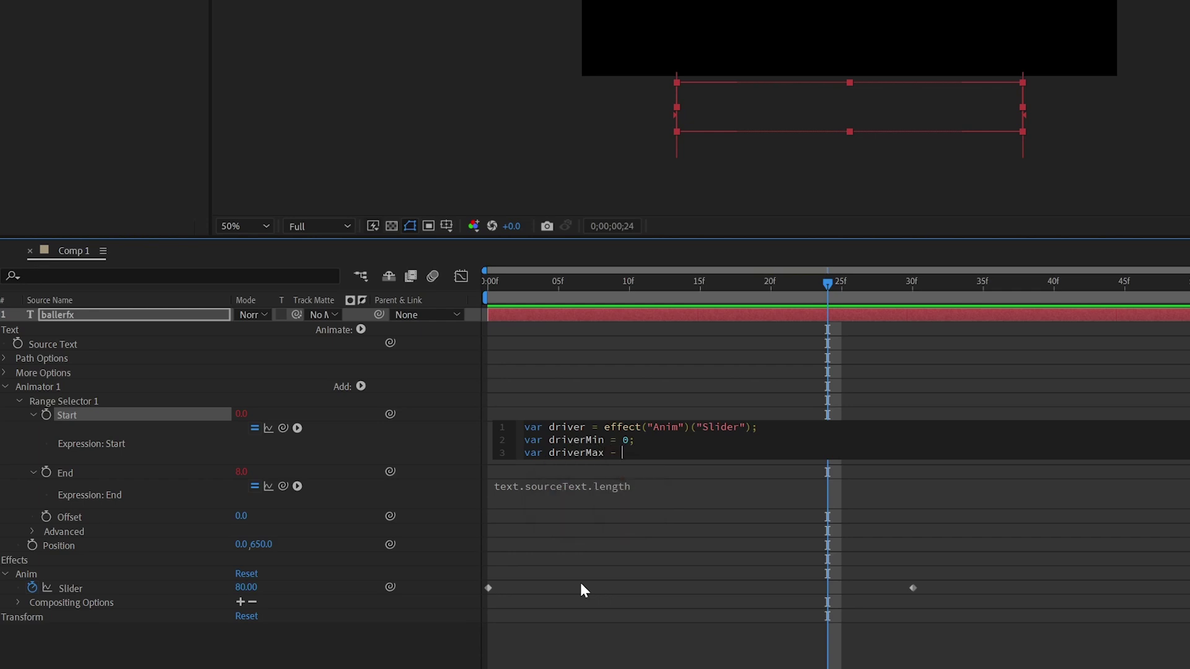
pyautogui.write('100;')
pyautogui.press('Return')
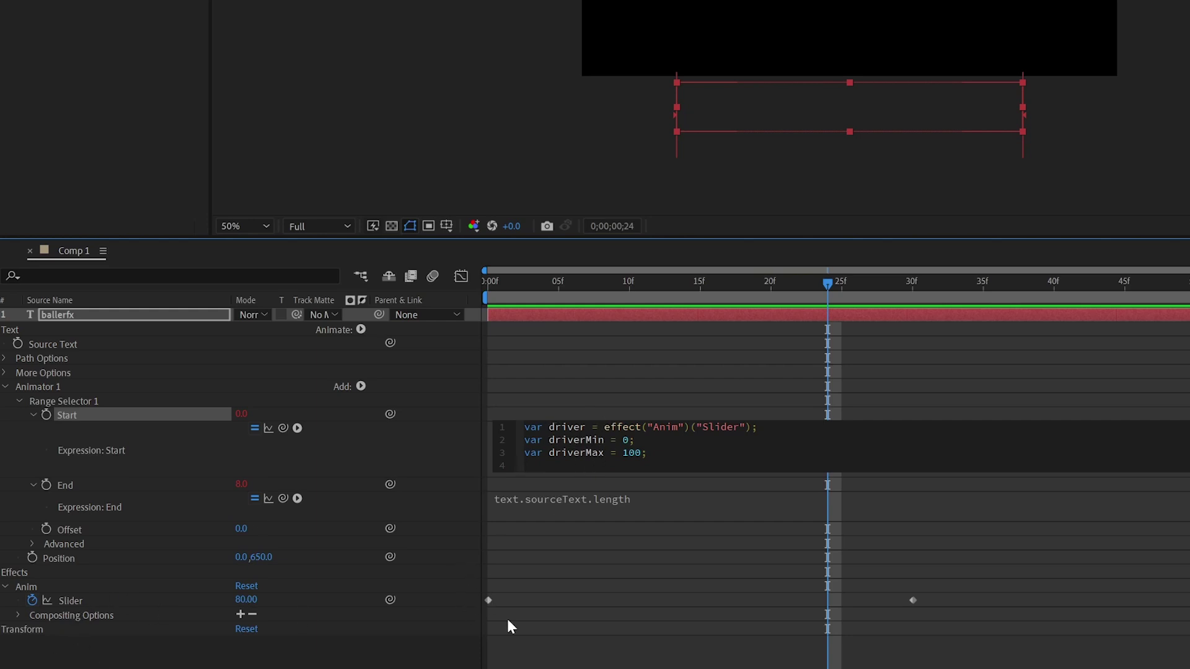
pyautogui.click(488, 274)
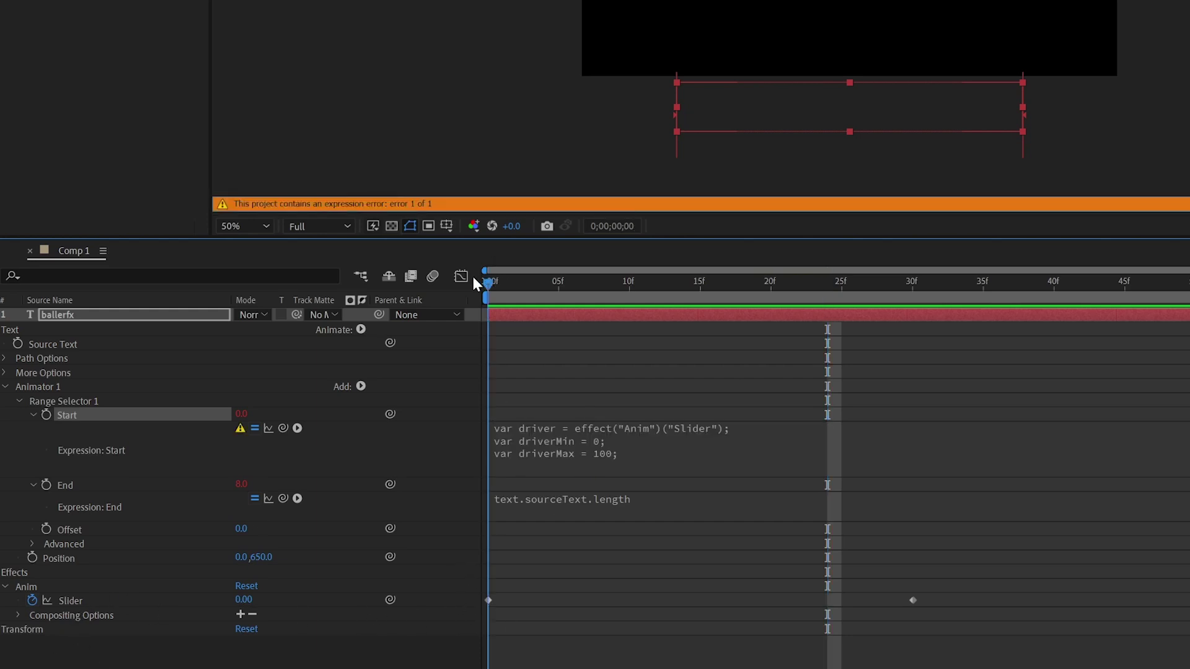
# Reopen the Start expression and add 'var passengerMin = 0;' after driverMax
pyautogui.press('Home')
pyautogui.moveTo(935, 285); pyautogui.dragTo(912, 342)
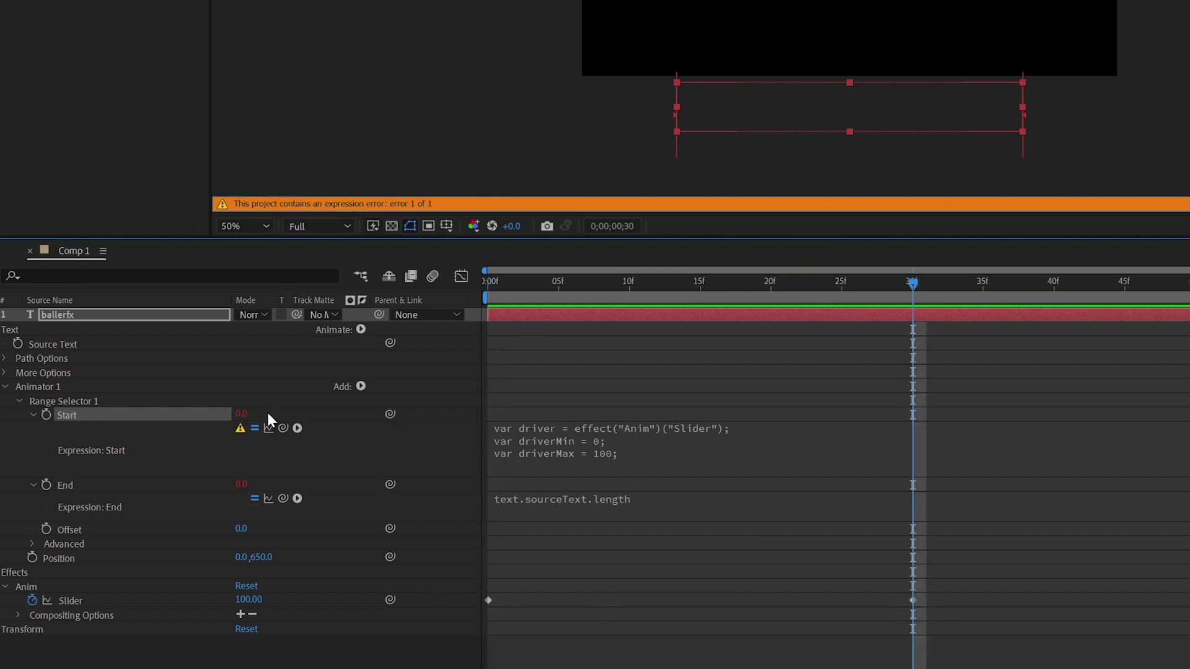
pyautogui.click(572, 428)
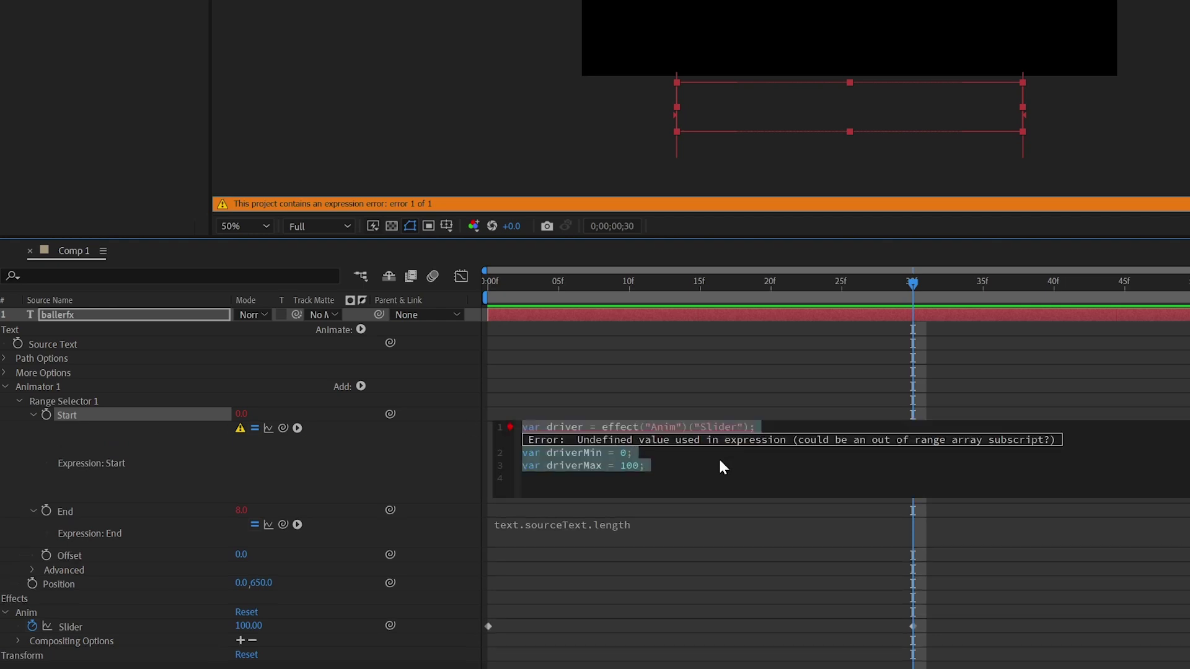
pyautogui.click(719, 467)
pyautogui.press('Return')
pyautogui.write('var pa')
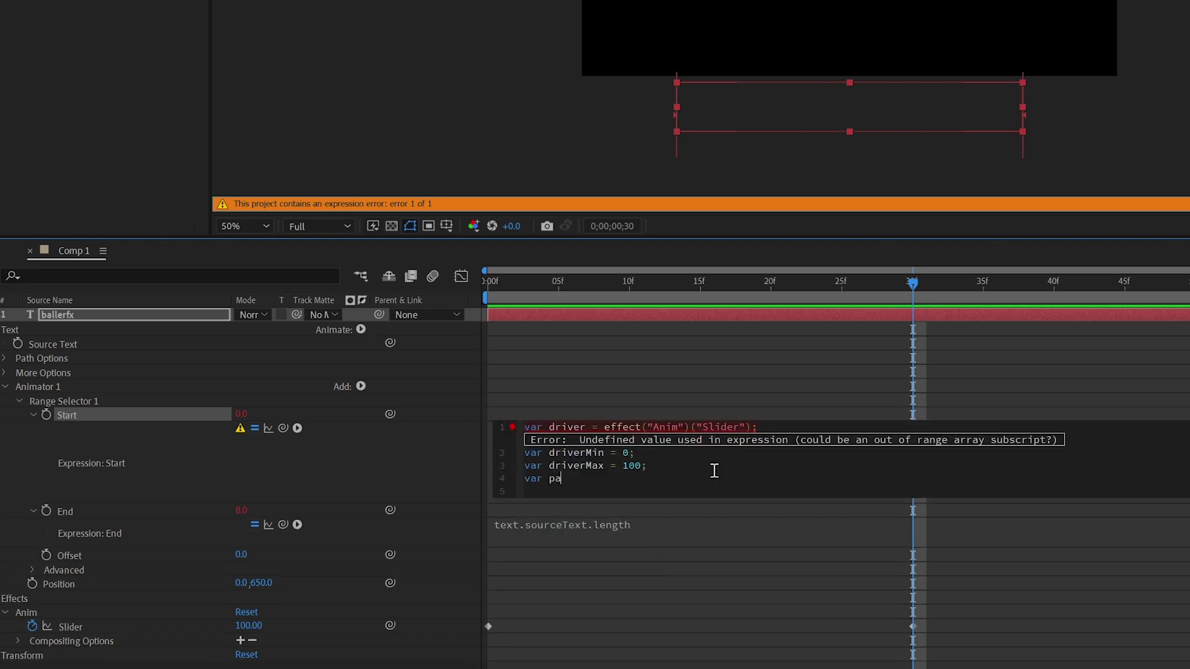
pyautogui.write('ssengerMin = 0;')
# Add 'var passengerMax =' pick-whipped to Range Selector 1's End, ending with ';'
pyautogui.press('Return')
pyautogui.write('var passen')
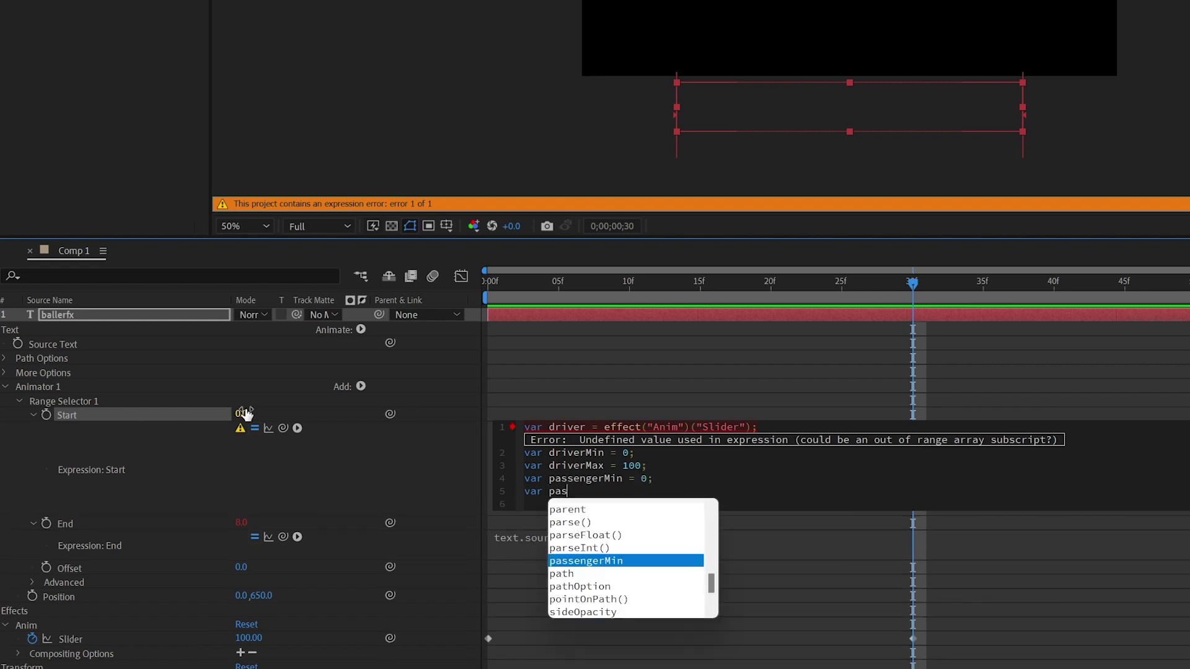
pyautogui.write('gerMax =')
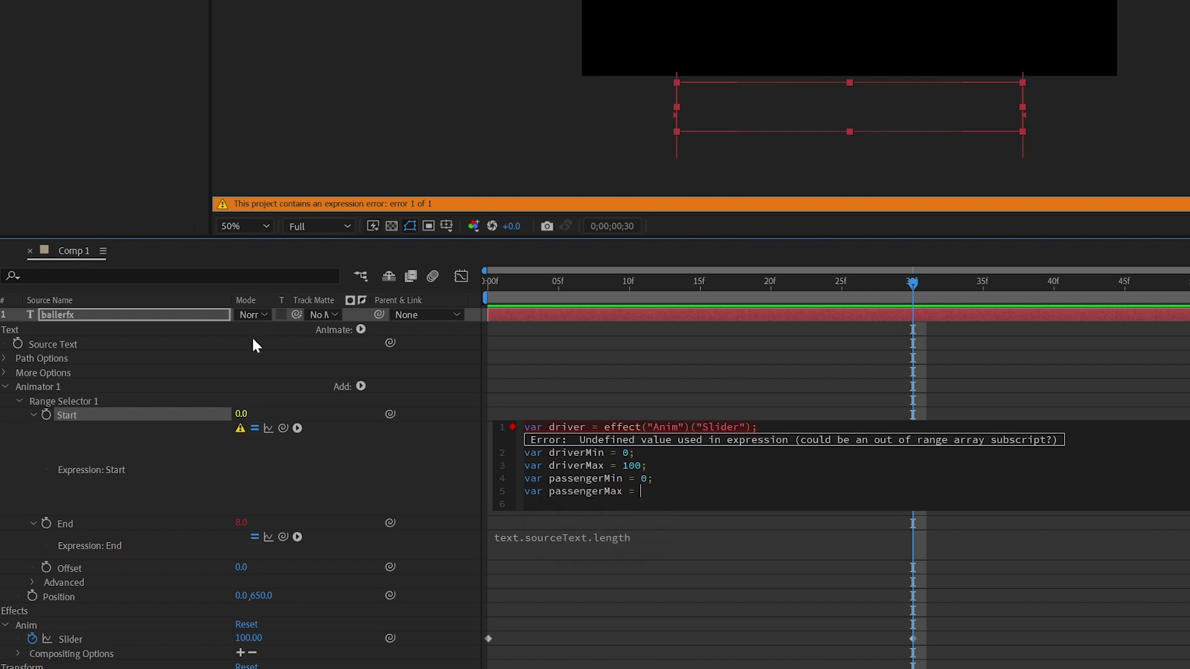
pyautogui.moveTo(282, 428); pyautogui.dragTo(103, 522)
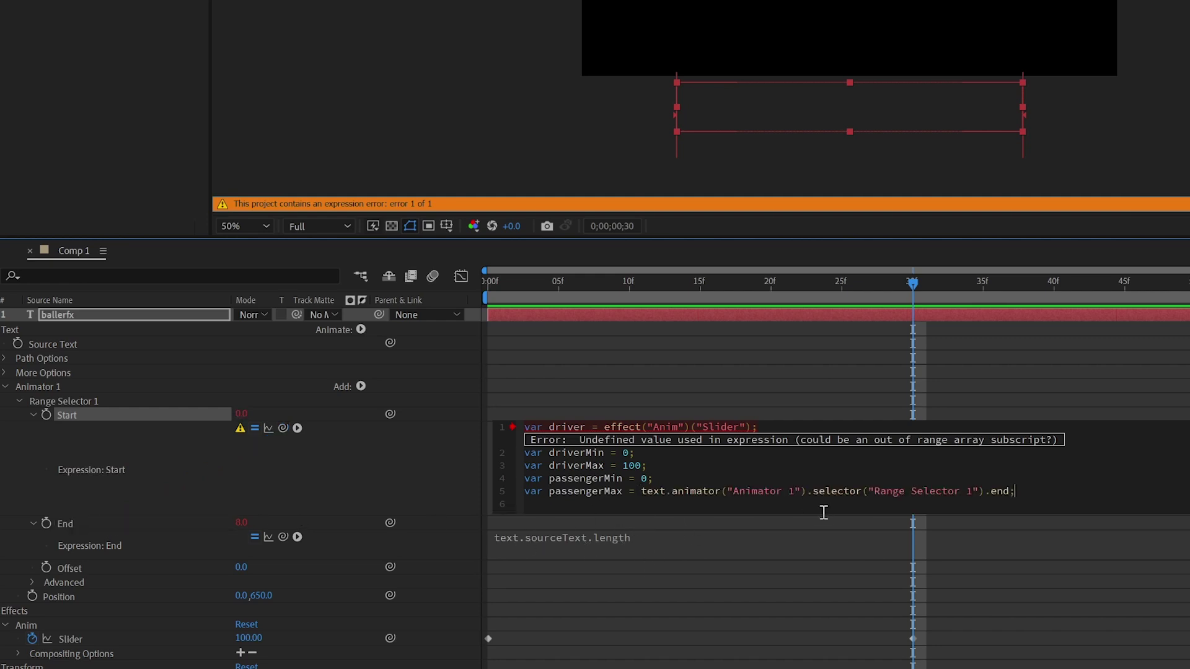
pyautogui.write(';')
pyautogui.press('Return')
pyautogui.press('Return')
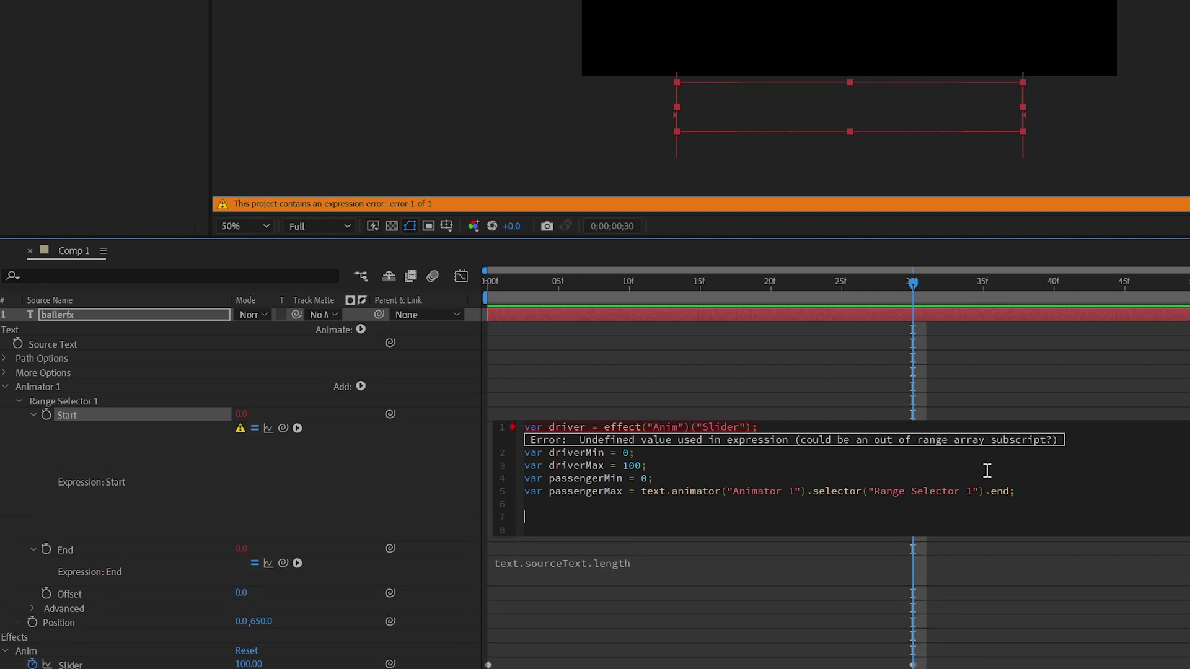
# Begin the linear() line with driver, driverMin and driverMax as its first arguments
pyautogui.write('lin')
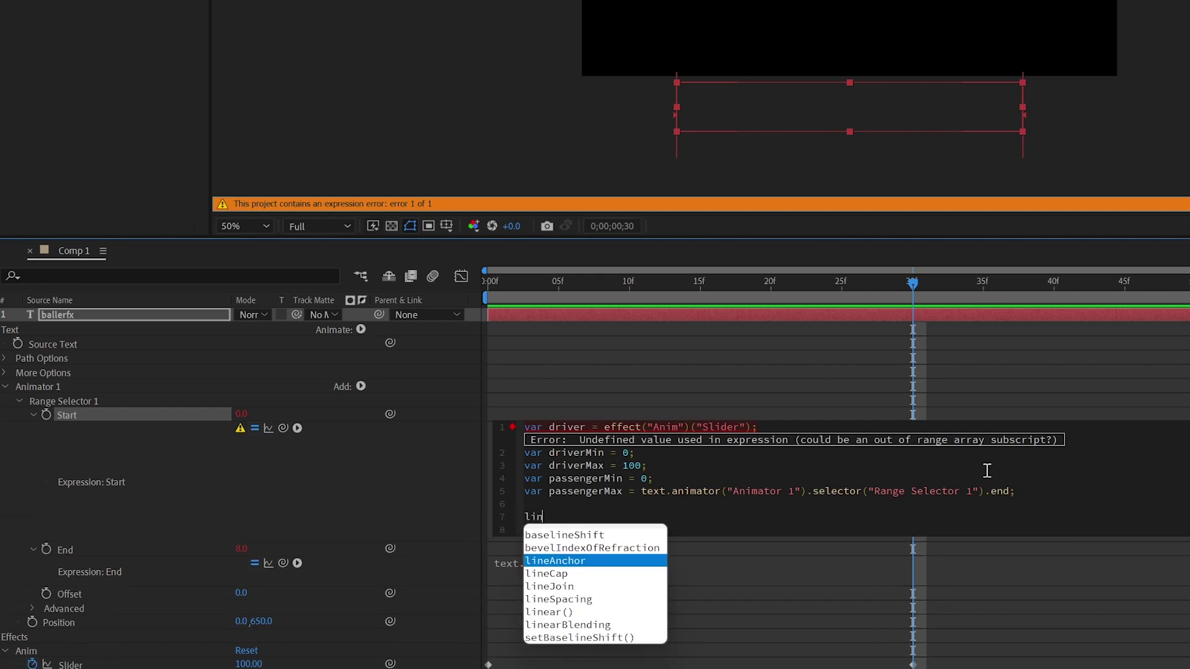
pyautogui.write('ear(dr')
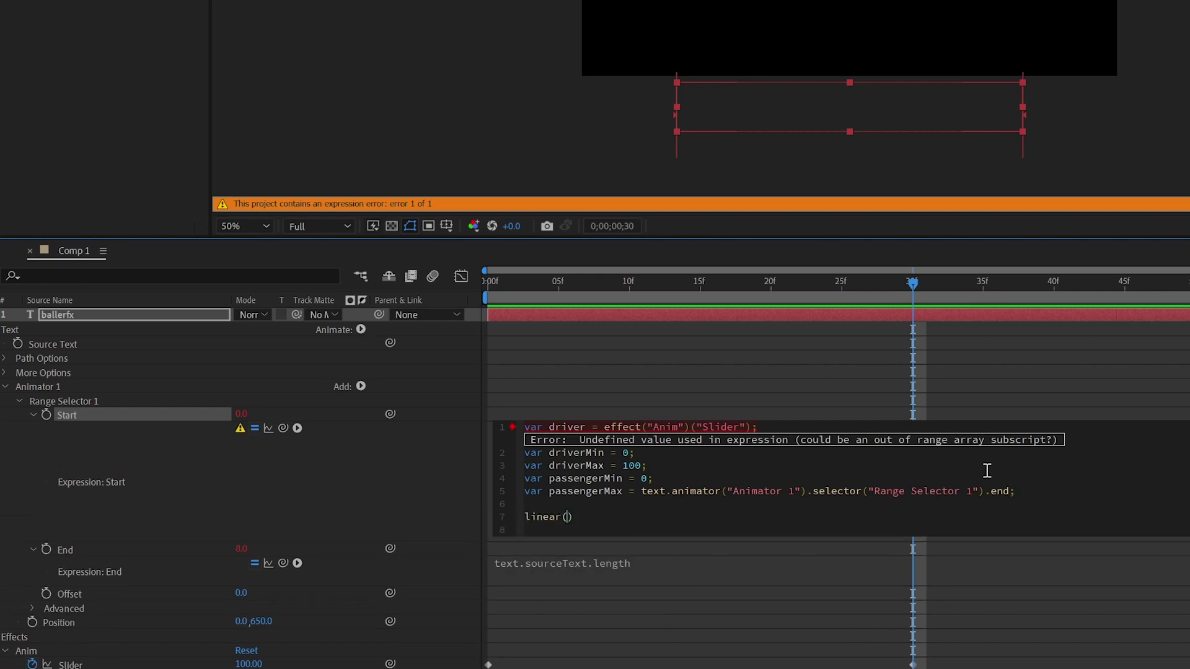
pyautogui.write('iver')
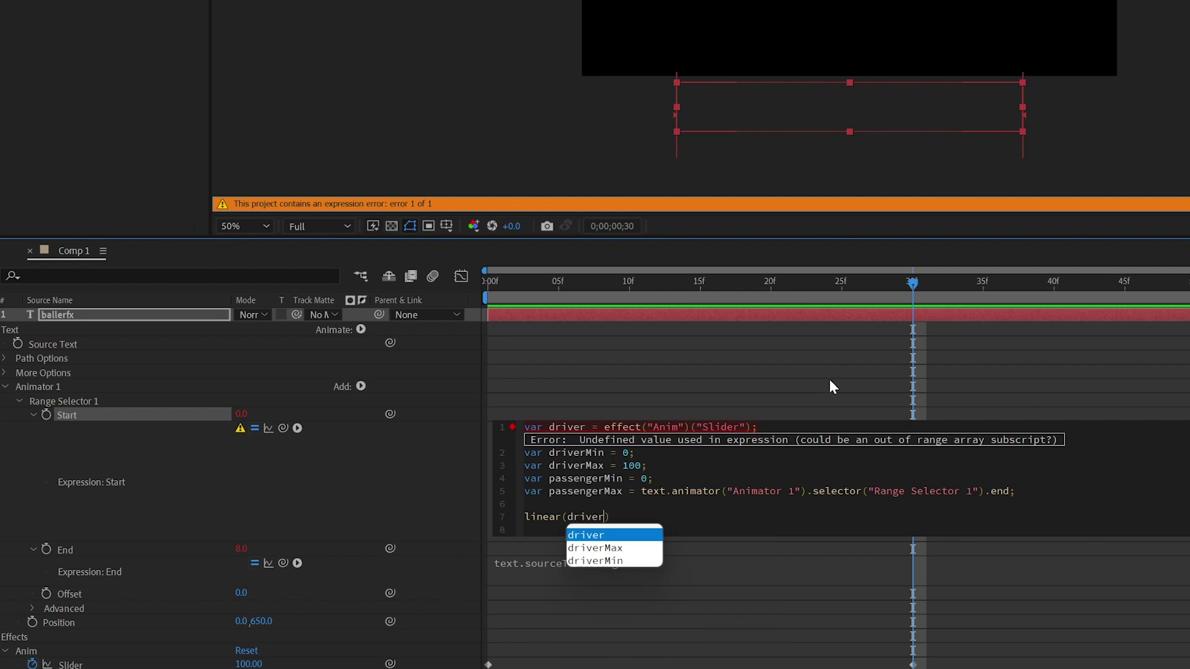
pyautogui.press('Escape')
pyautogui.write(',')
pyautogui.doubleClick(573, 453)
pyautogui.hotkey('ctrl', 'c')
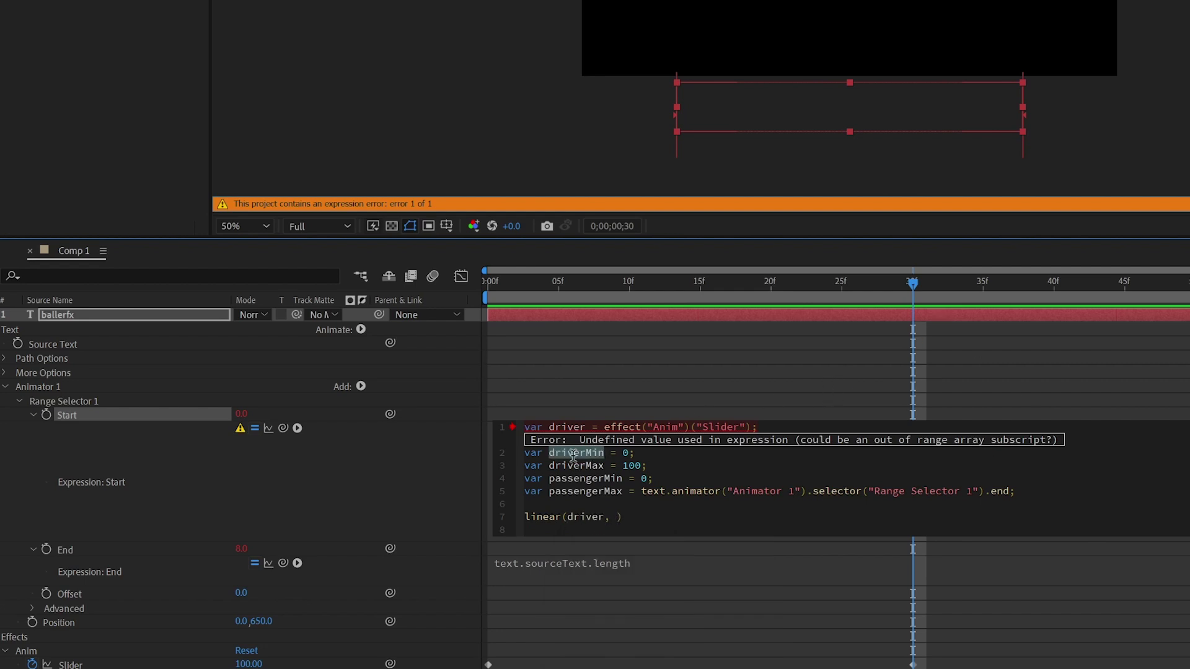
pyautogui.click(618, 517)
pyautogui.hotkey('ctrl', 'v')
pyautogui.write(',')
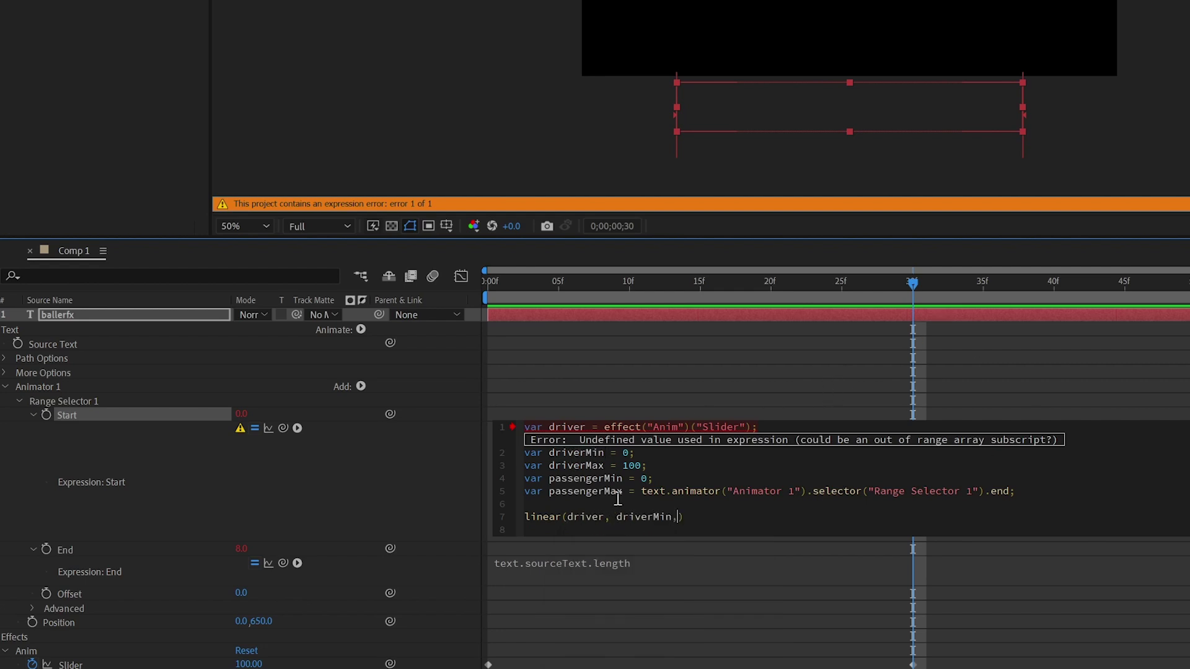
pyautogui.doubleClick(586, 466)
pyautogui.hotkey('ctrl', 'c')
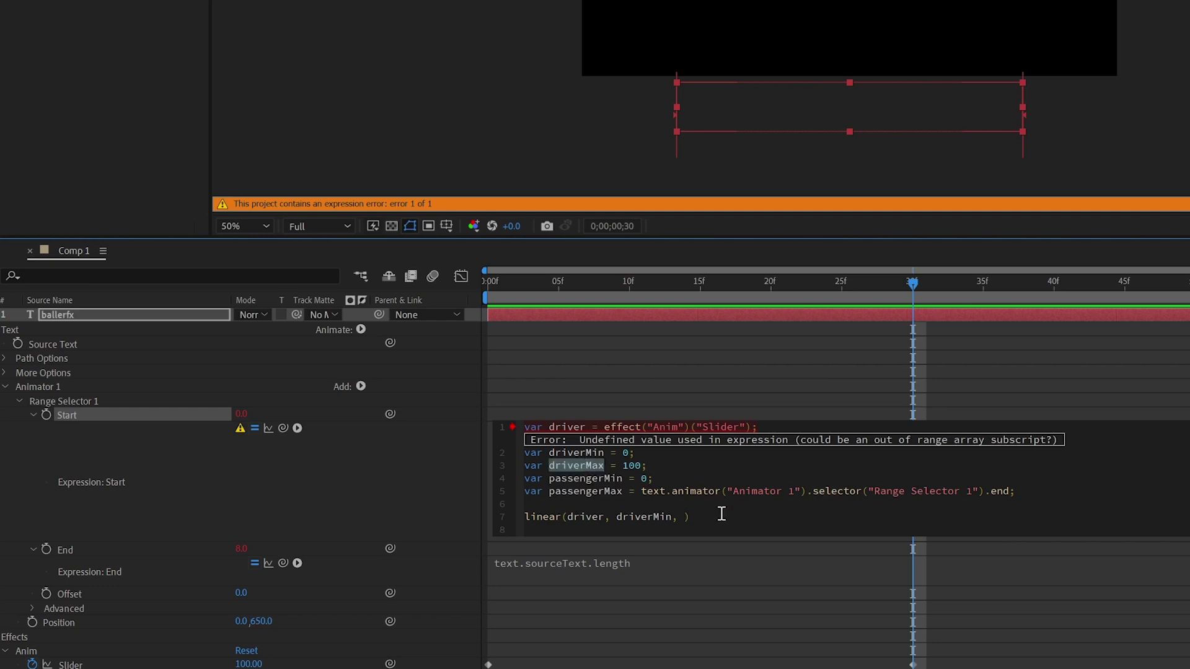
pyautogui.click(686, 517)
pyautogui.hotkey('ctrl', 'v')
# Finish the call with passengerMin and passengerMax and commit the expression
pyautogui.write(',')
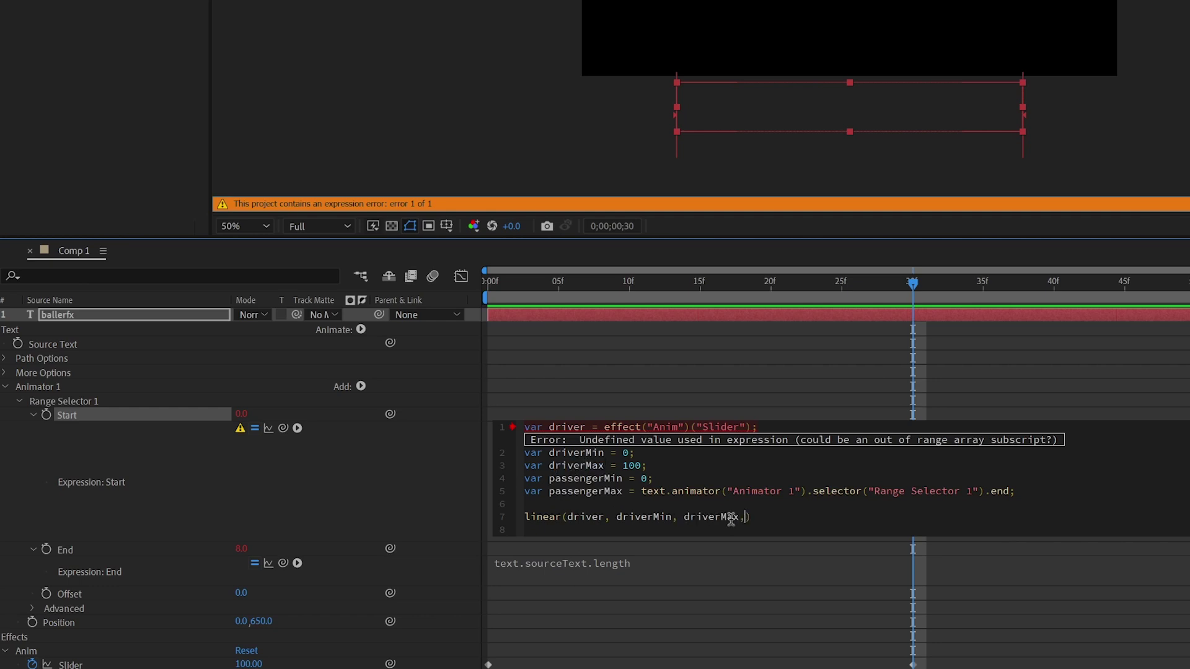
pyautogui.write(' pass')
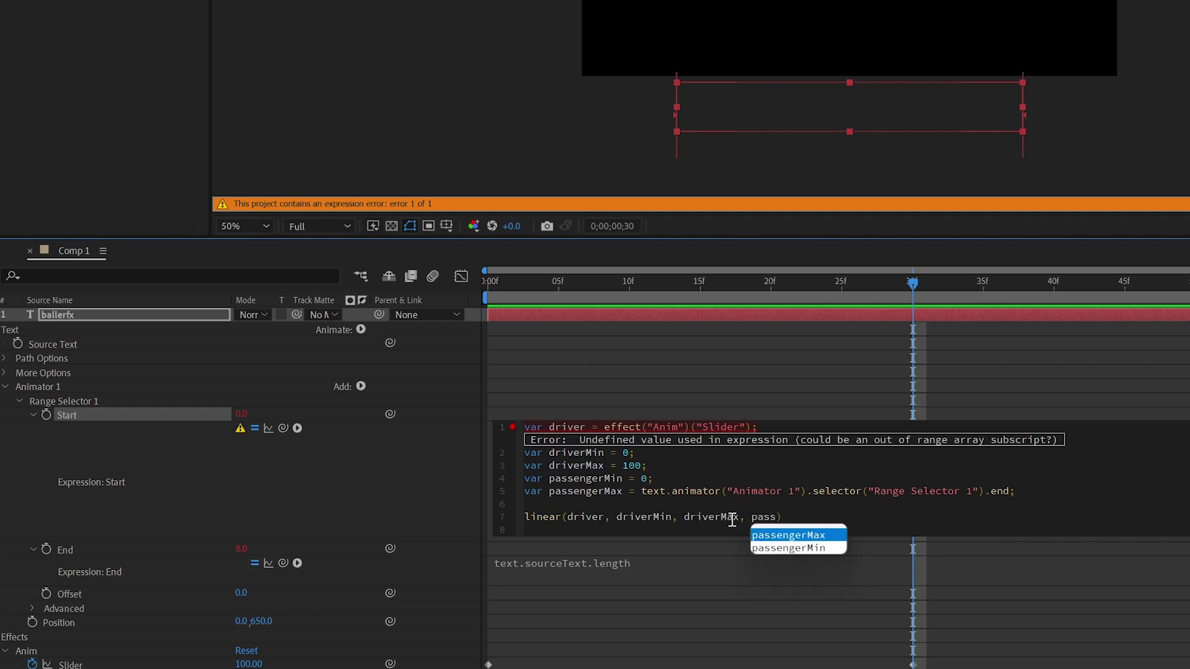
pyautogui.press('Down')
pyautogui.press('Return')
pyautogui.write(', pass')
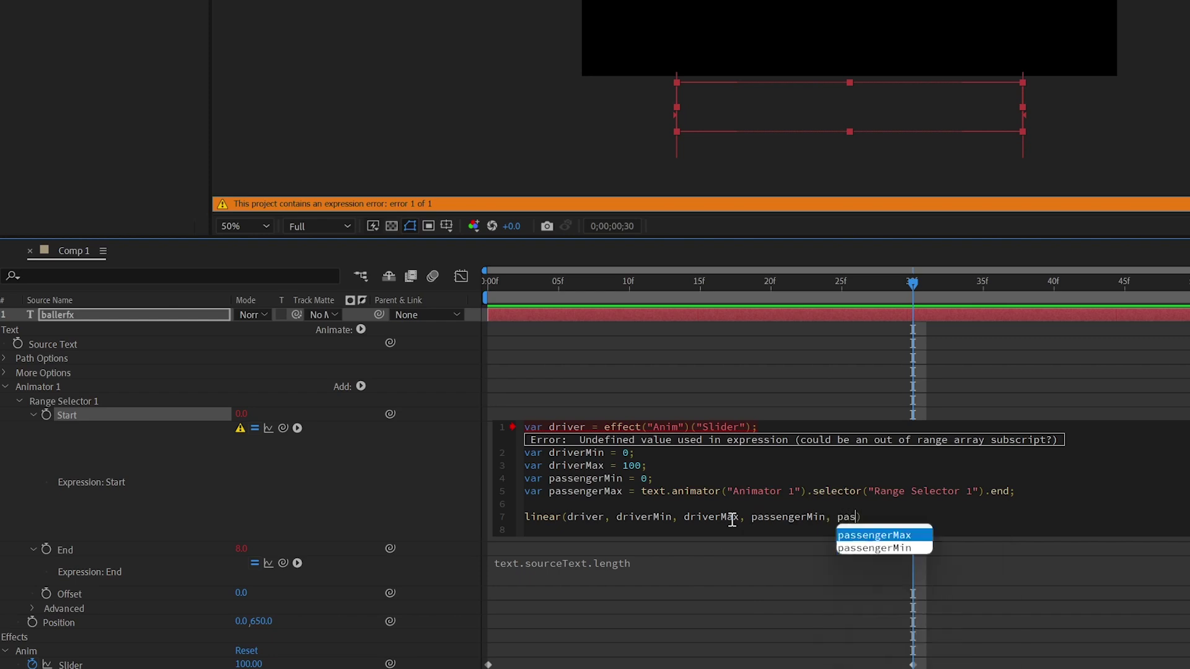
pyautogui.press('Return')
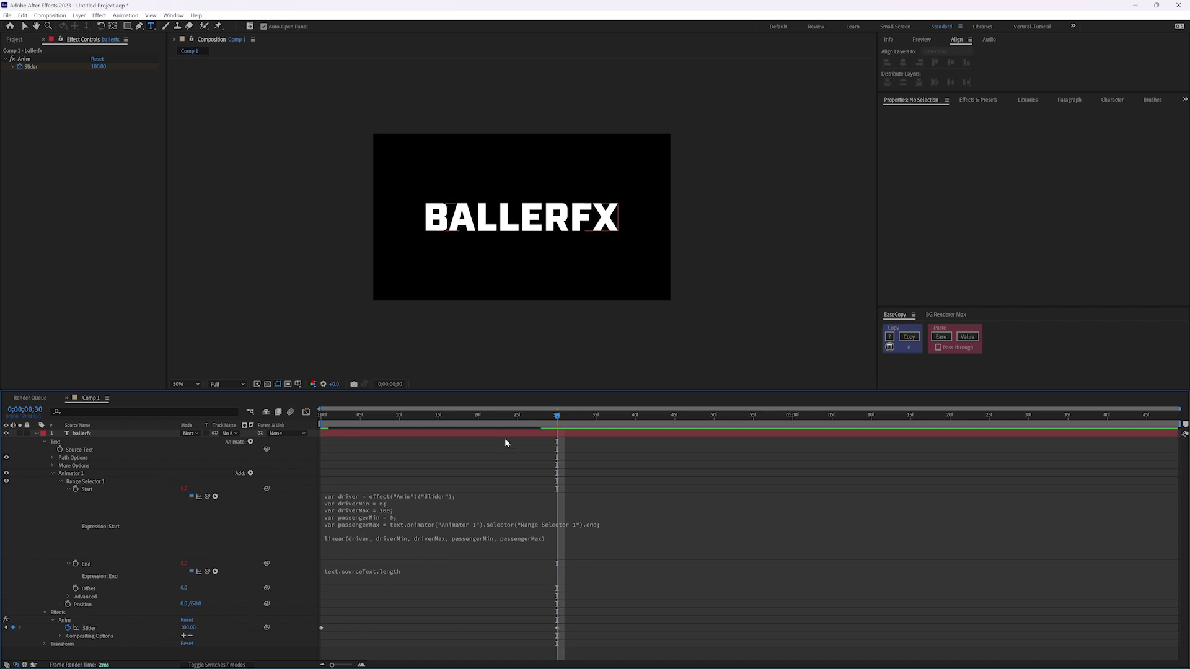
pyautogui.click(548, 415)
pyautogui.moveTo(548, 414); pyautogui.dragTo(299, 418)
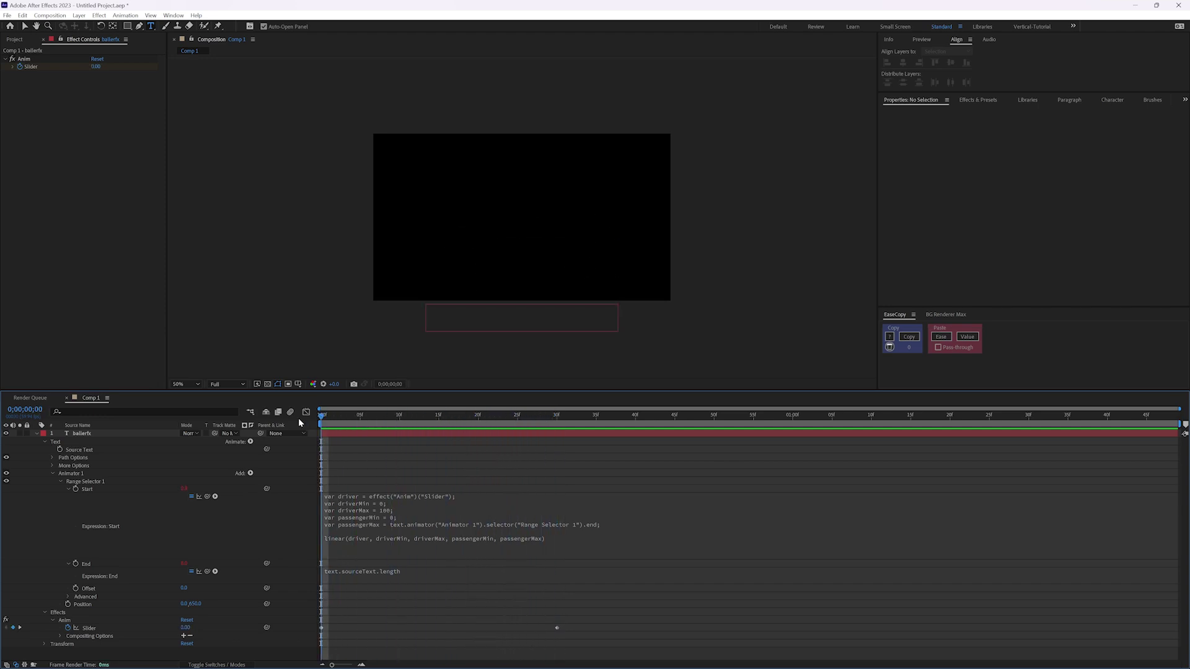
pyautogui.press('space')
pyautogui.press('space')
pyautogui.hotkey('ctrl', 't')
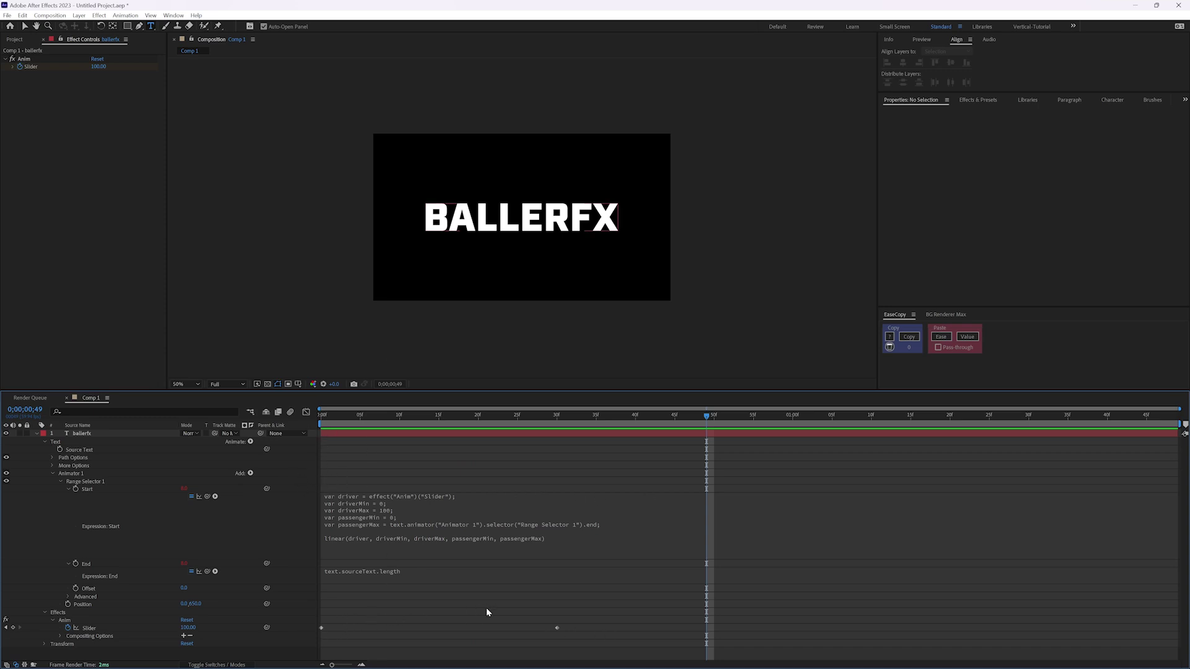
# In the Graph Editor, stretch the end Slider keyframe's bezier handle for a stronger ease-in, then preview
pyautogui.moveTo(587, 620); pyautogui.dragTo(308, 647)
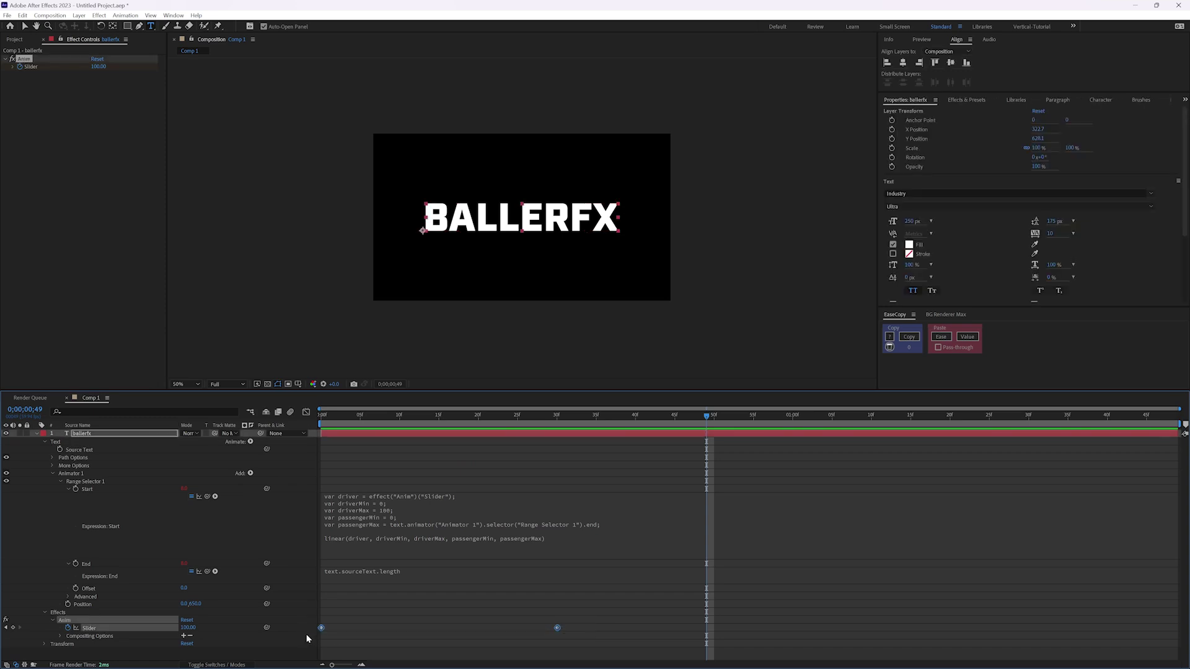
pyautogui.click(298, 651)
pyautogui.click(126, 630)
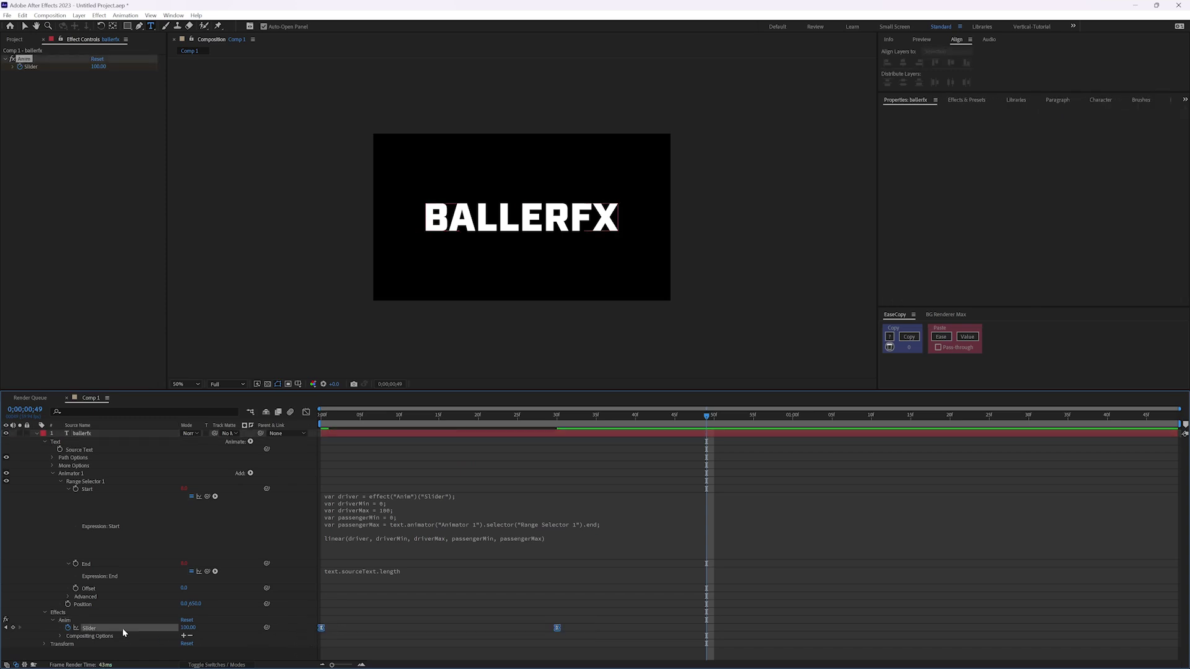
pyautogui.click(306, 411)
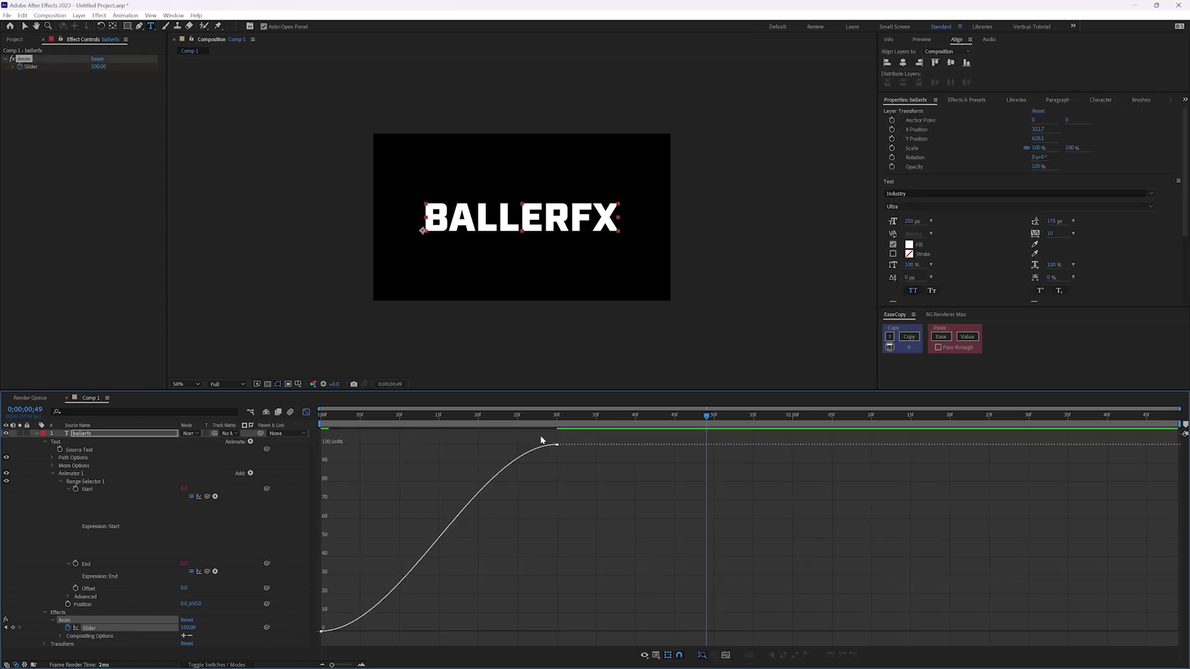
pyautogui.moveTo(541, 441); pyautogui.dragTo(558, 453)
pyautogui.moveTo(480, 446); pyautogui.dragTo(313, 421)
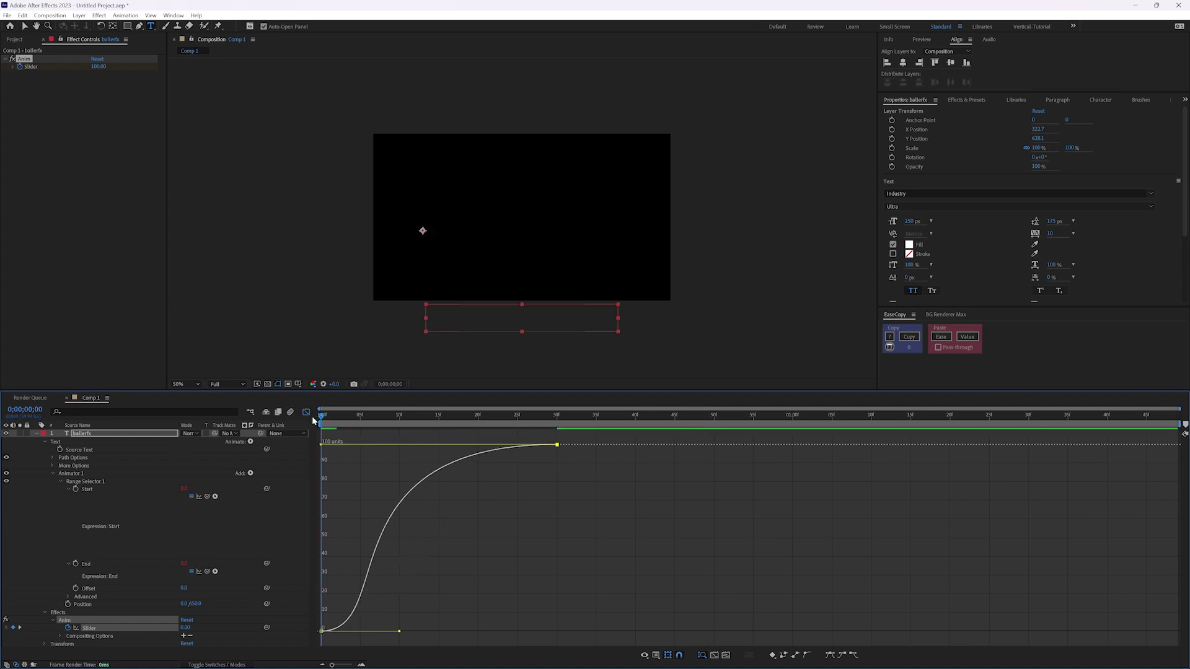
pyautogui.press('space')
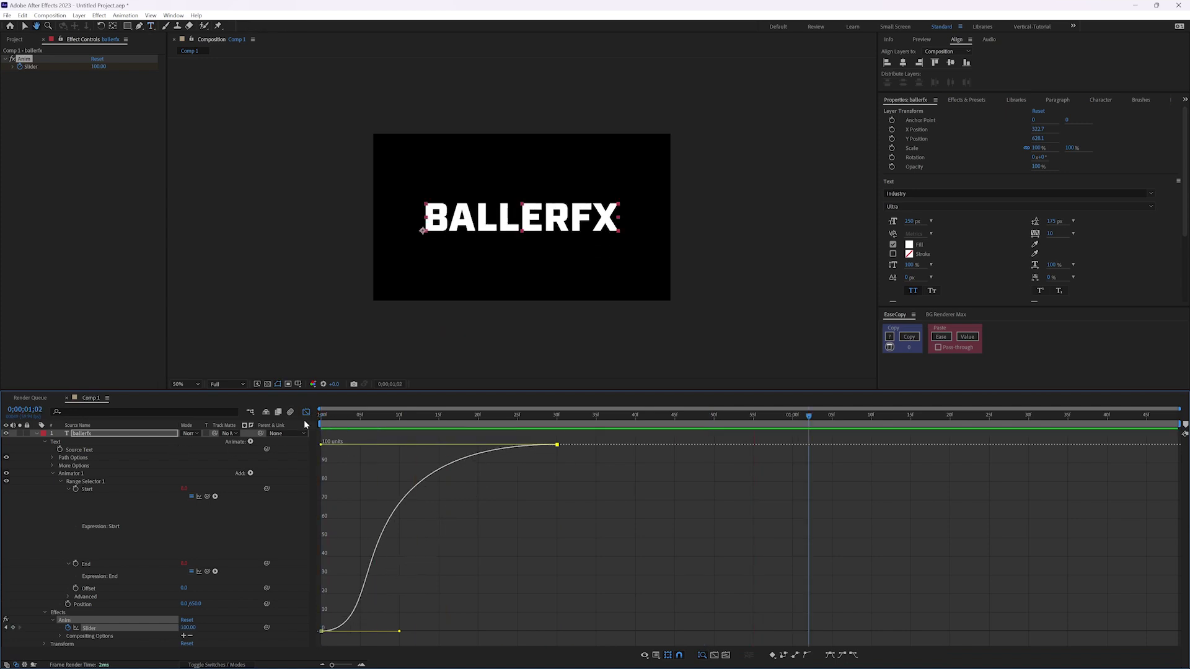
# Select both Slider keyframes, steepen the curve's ease further, and preview the letters rising
pyautogui.click(307, 413)
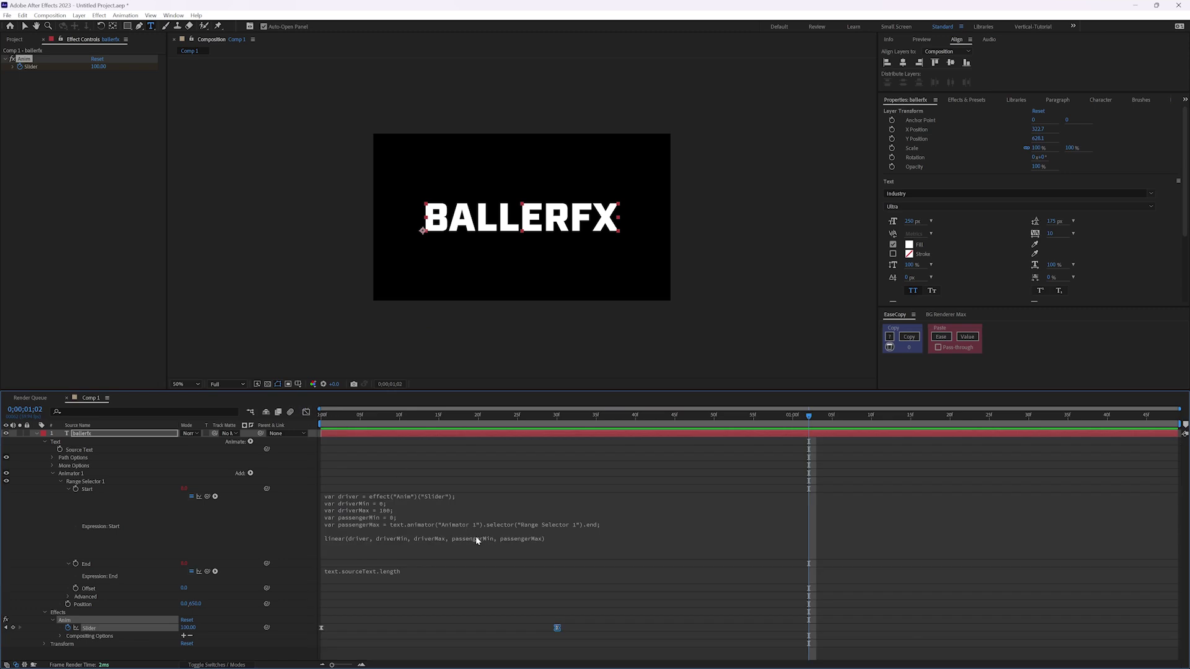
pyautogui.moveTo(337, 411); pyautogui.dragTo(423, 411)
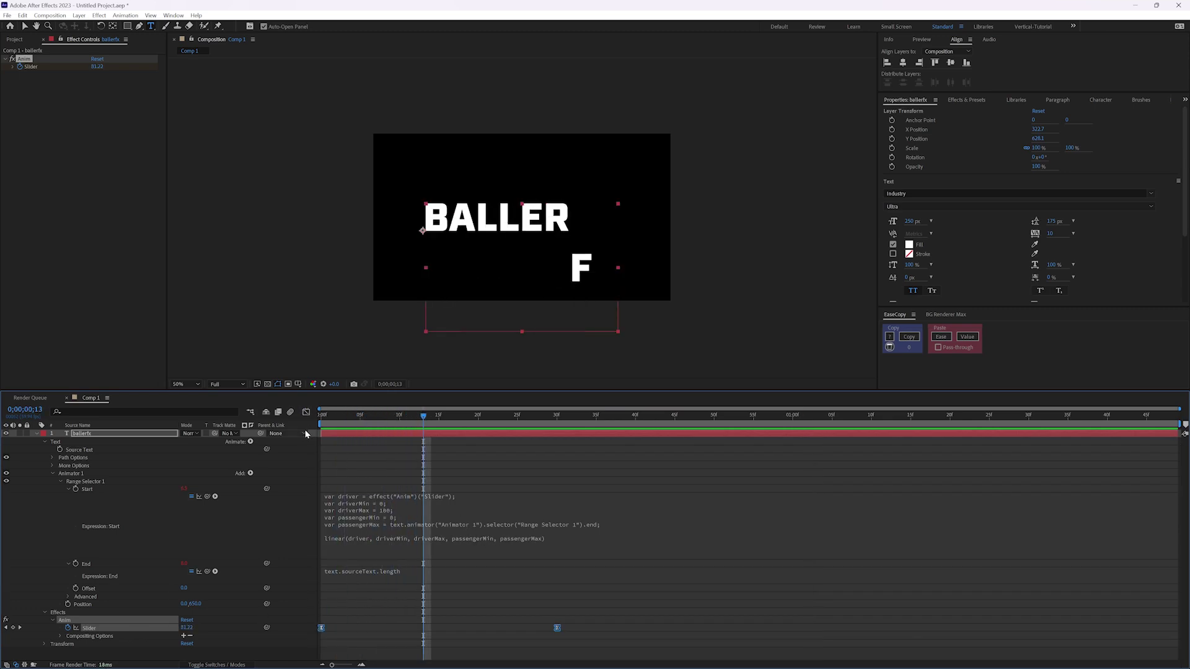
pyautogui.click(306, 412)
pyautogui.click(339, 594)
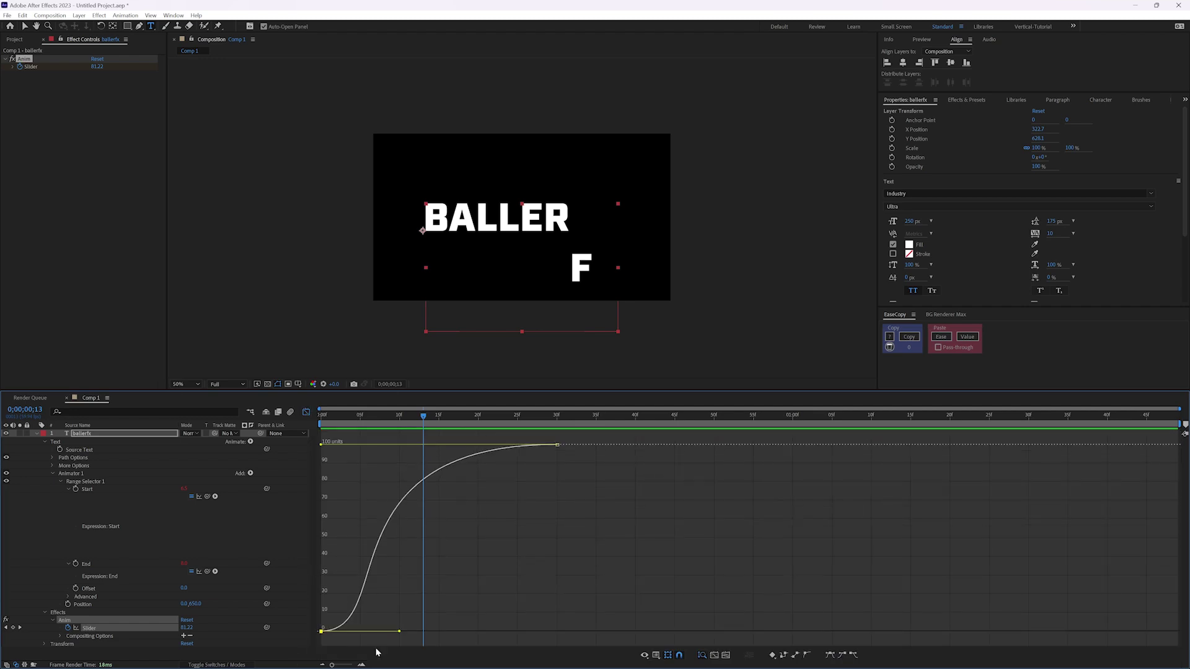
pyautogui.moveTo(400, 633); pyautogui.dragTo(518, 631)
pyautogui.press('space')
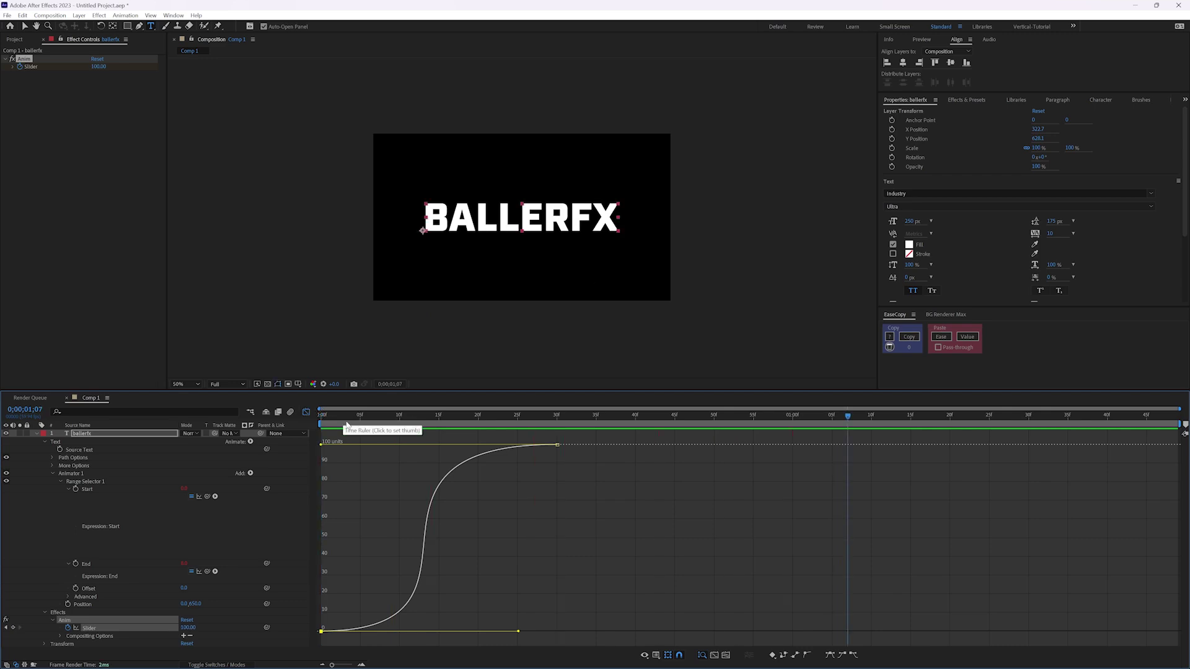
# Check the reveal at frames 11 and 18, then return to the layer timeline view
pyautogui.moveTo(395, 417); pyautogui.dragTo(330, 416)
pyautogui.press('space')
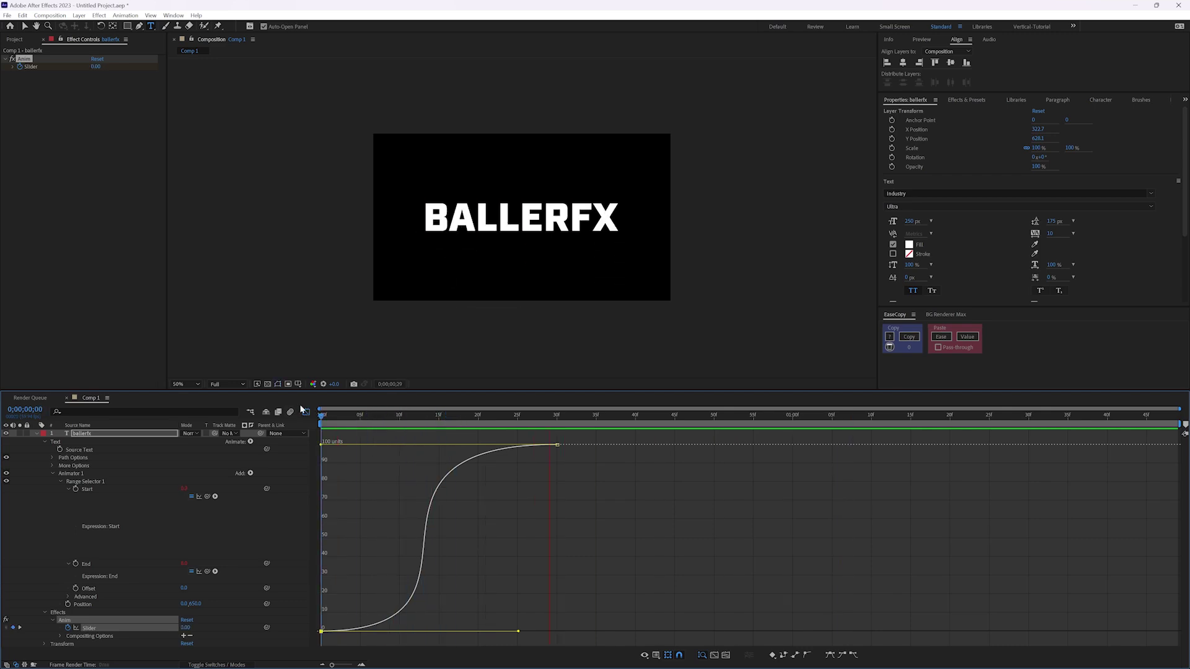
pyautogui.press('space')
pyautogui.click(306, 412)
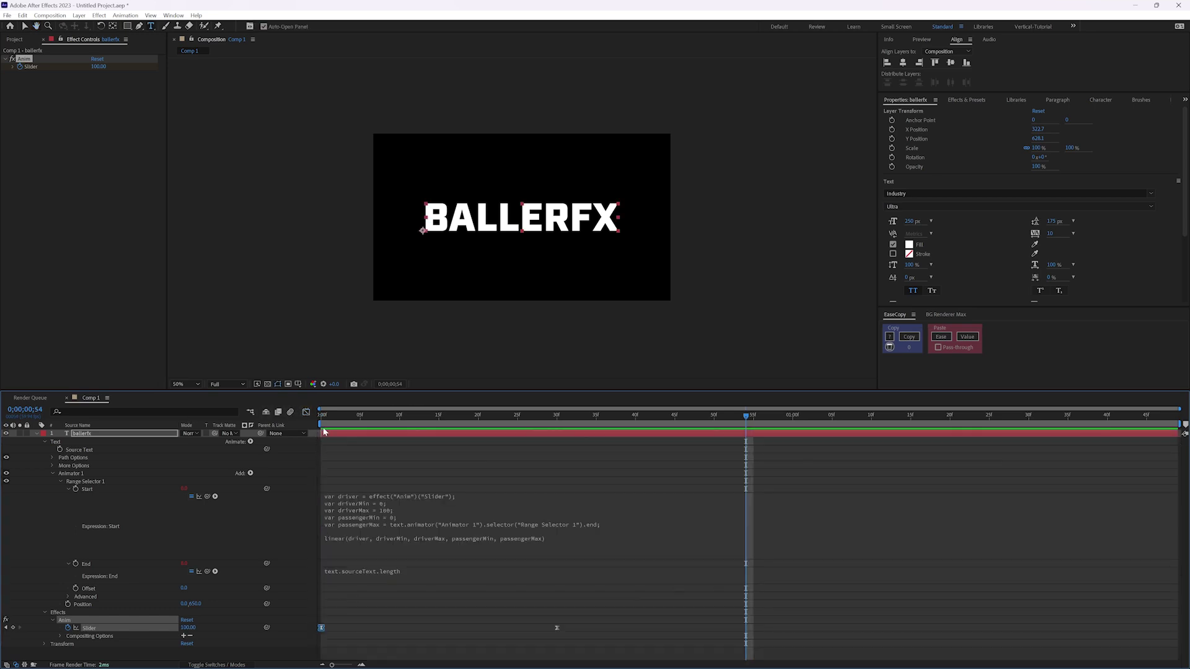
pyautogui.moveTo(349, 420); pyautogui.dragTo(464, 428)
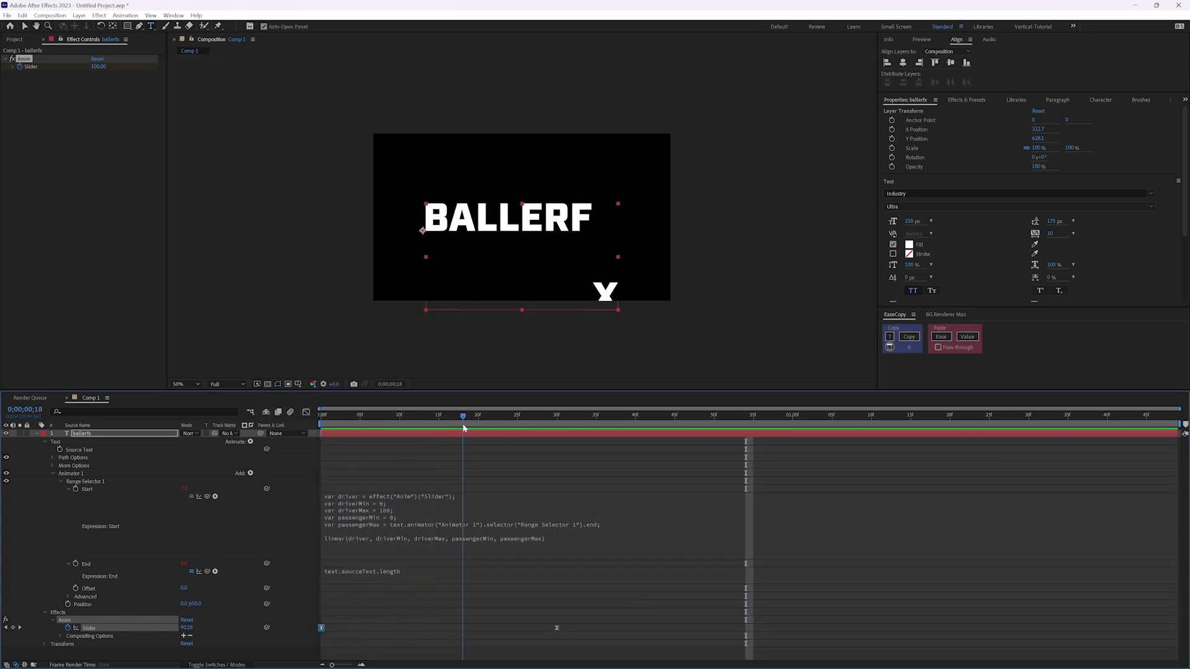
pyautogui.click(62, 482)
pyautogui.click(69, 474)
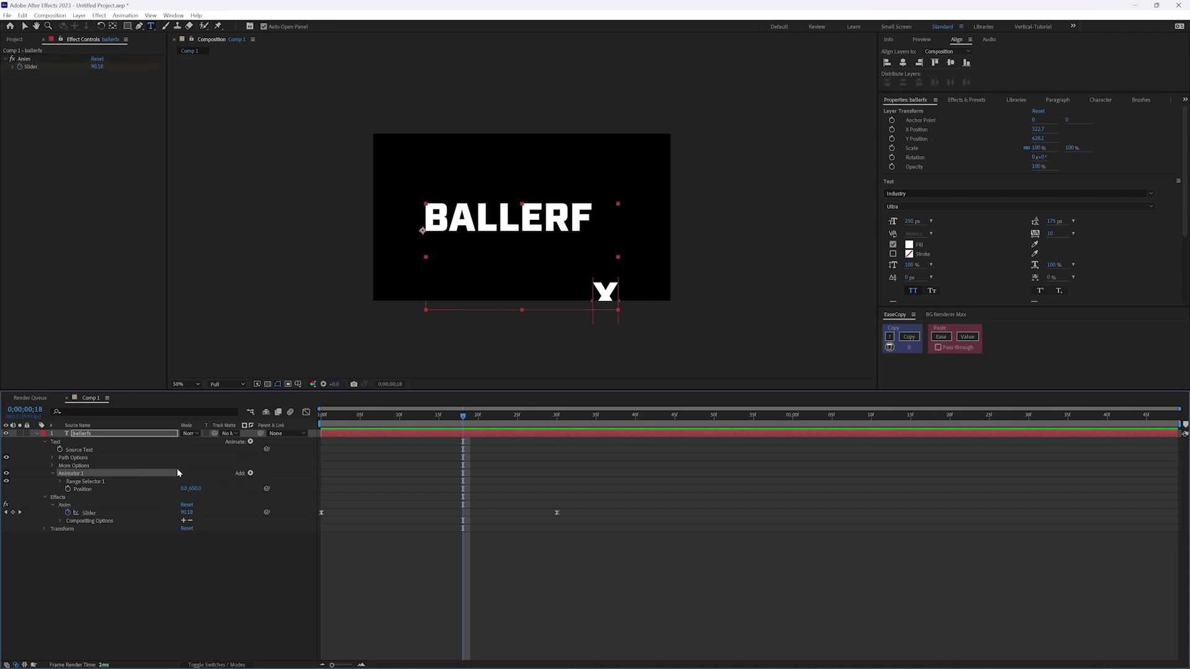
pyautogui.click(250, 473)
pyautogui.moveTo(294, 478)
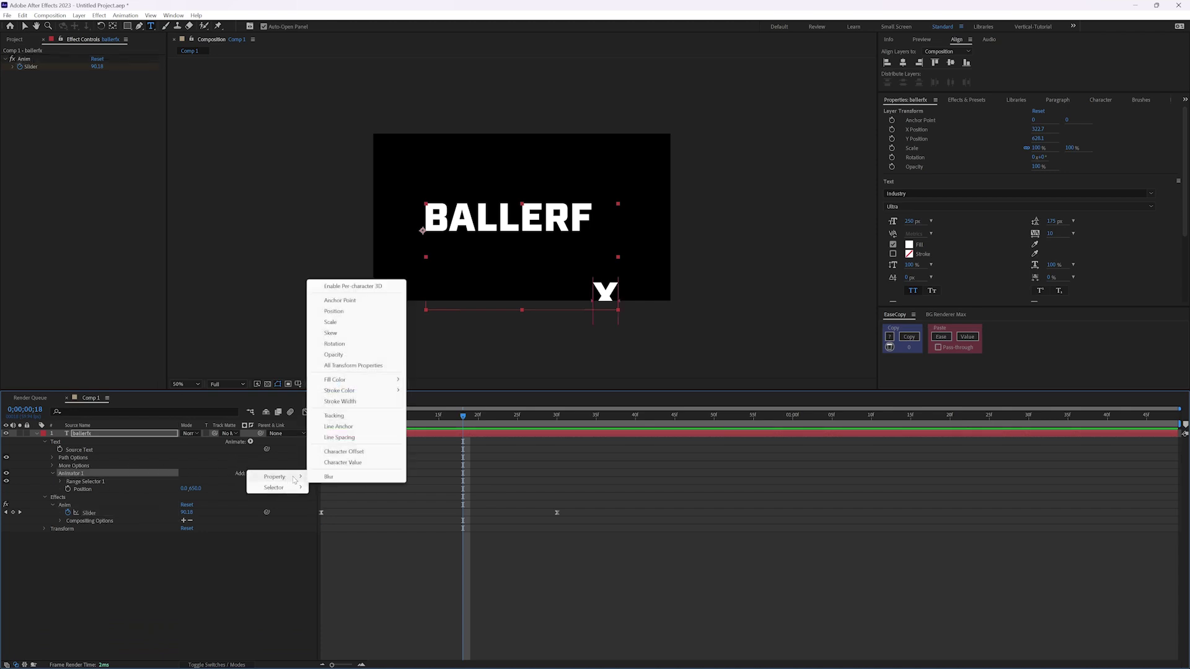
pyautogui.click(344, 355)
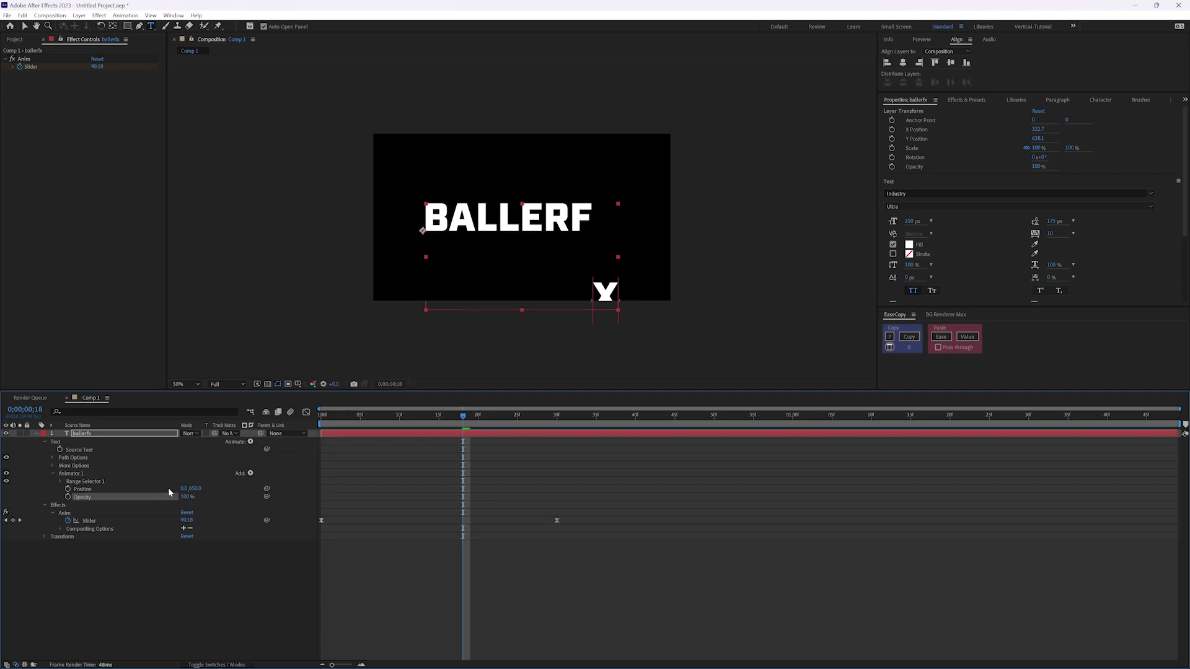
pyautogui.click(186, 497)
pyautogui.write('0')
pyautogui.press('Return')
pyautogui.moveTo(380, 417); pyautogui.dragTo(337, 419)
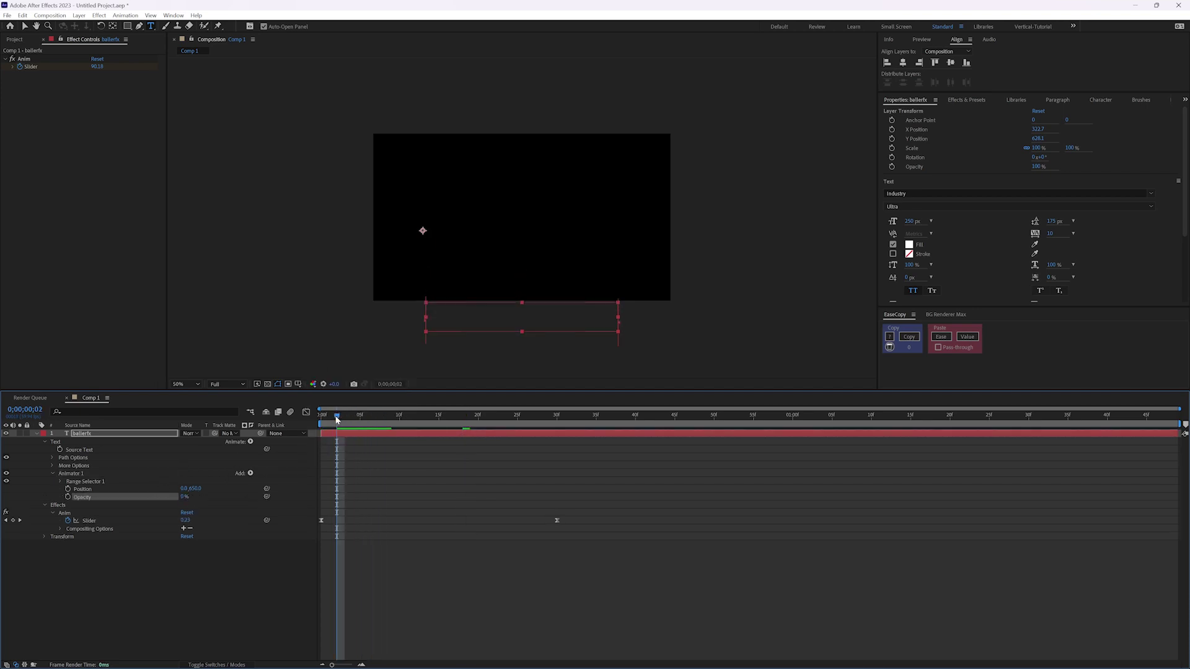
pyautogui.press('space')
pyautogui.press('space')
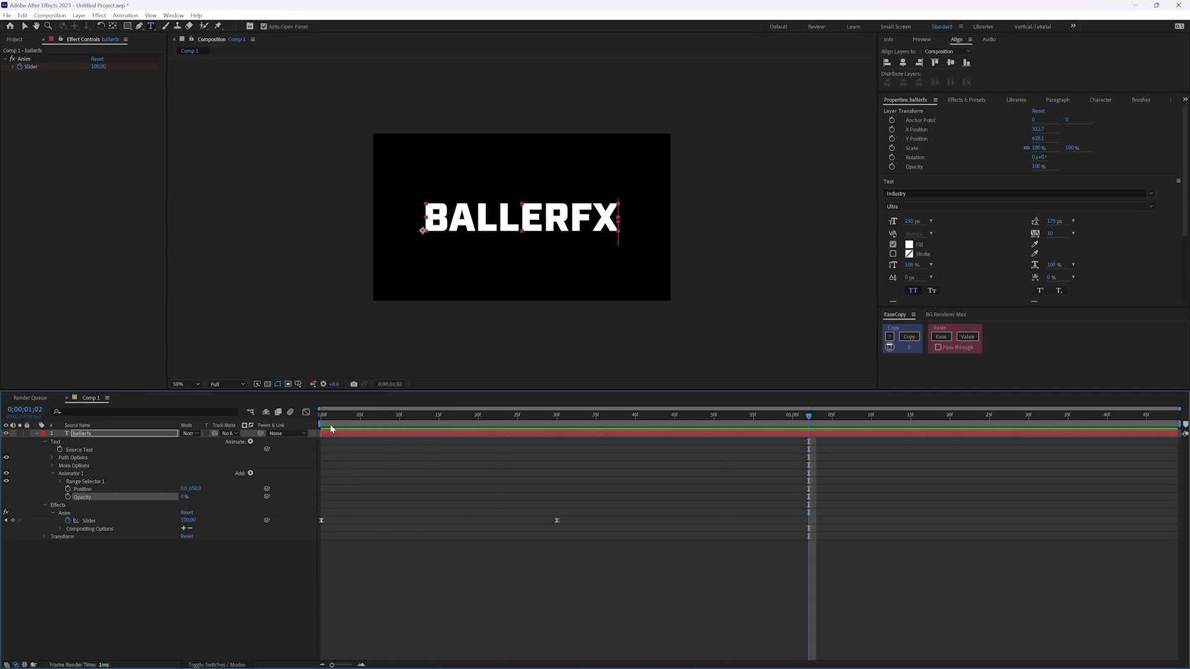
pyautogui.moveTo(332, 429); pyautogui.dragTo(383, 428)
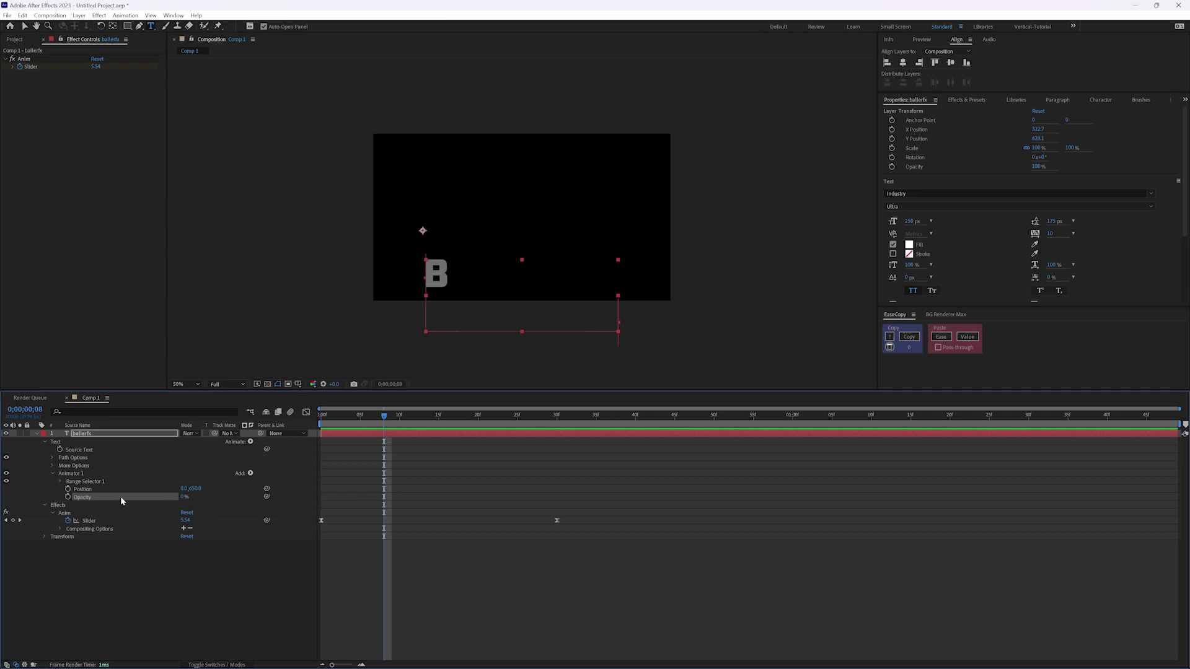
pyautogui.press('Delete')
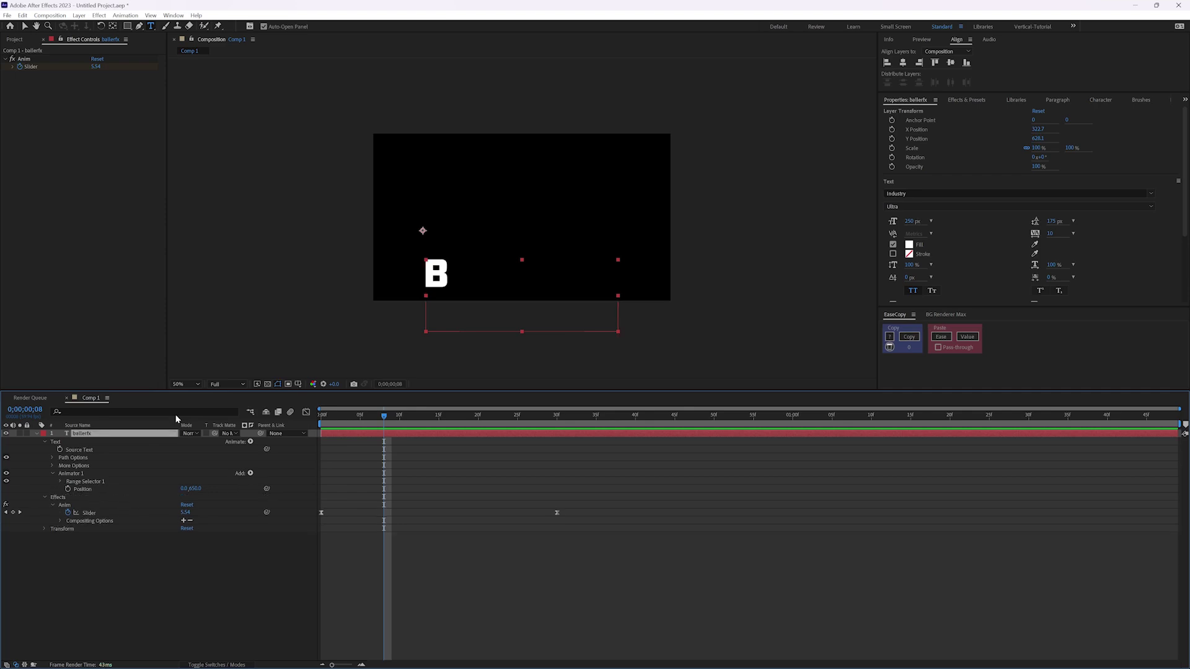
# Add an Opacity animator (Animator 2) and set its Opacity to 0%
pyautogui.click(250, 442)
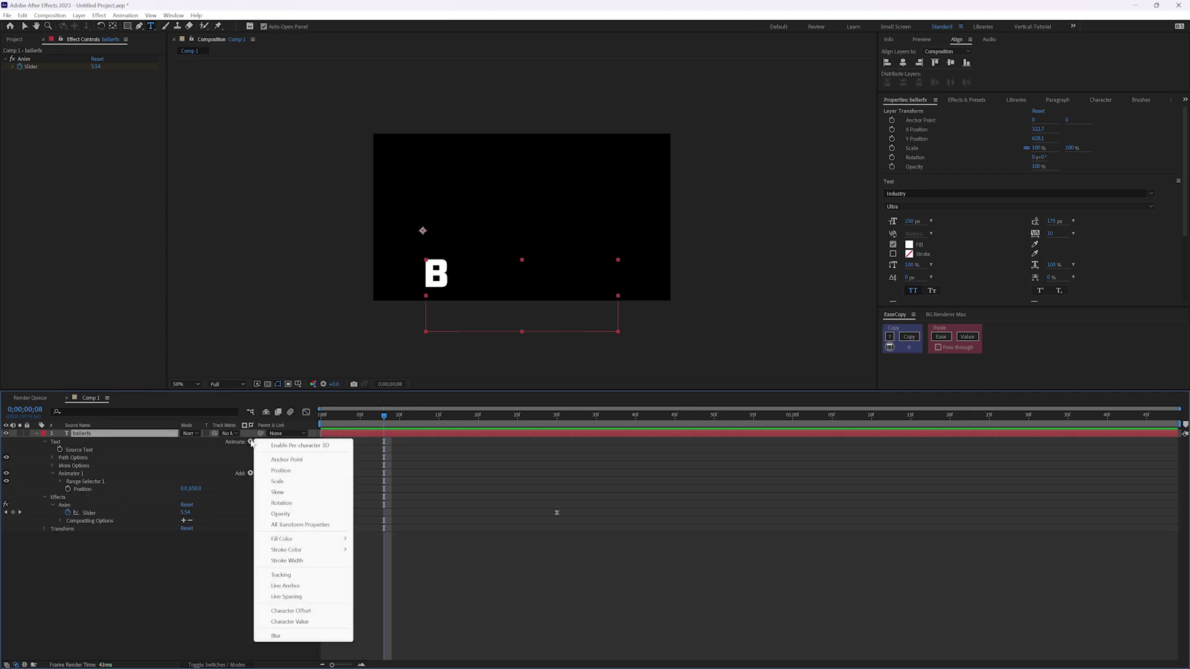
pyautogui.click(280, 514)
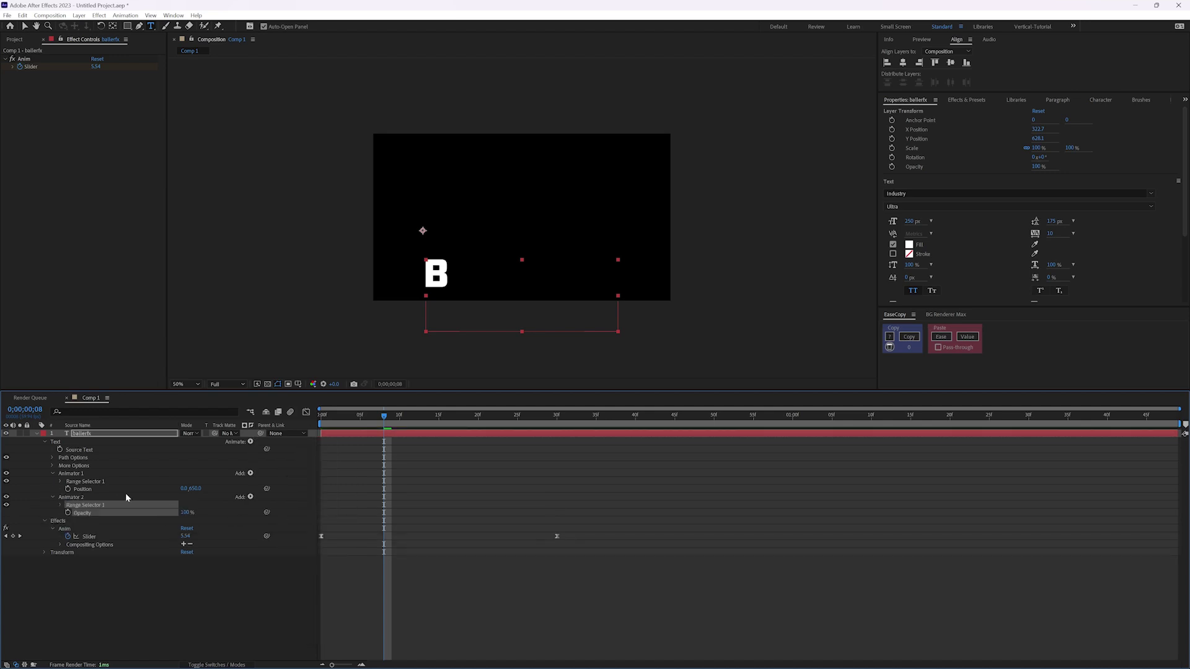
pyautogui.moveTo(184, 515); pyautogui.dragTo(24, 513)
# Set Animator 2's Range Selector Advanced Units to Index
pyautogui.click(60, 506)
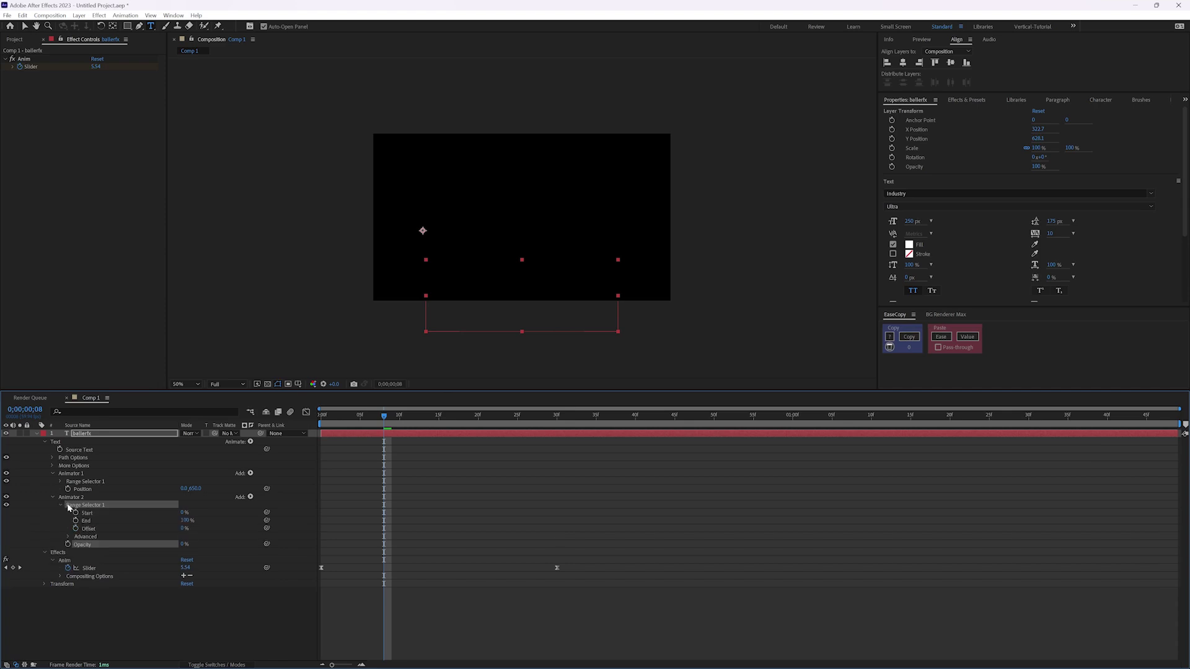
pyautogui.click(69, 536)
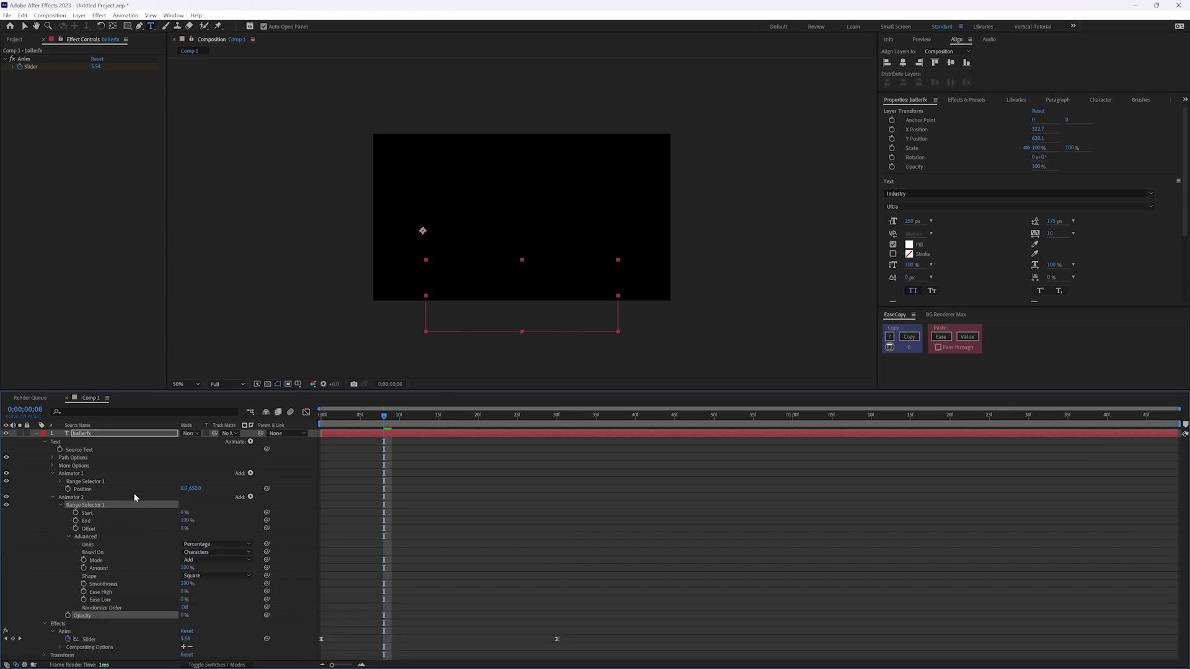
pyautogui.click(209, 544)
pyautogui.click(197, 566)
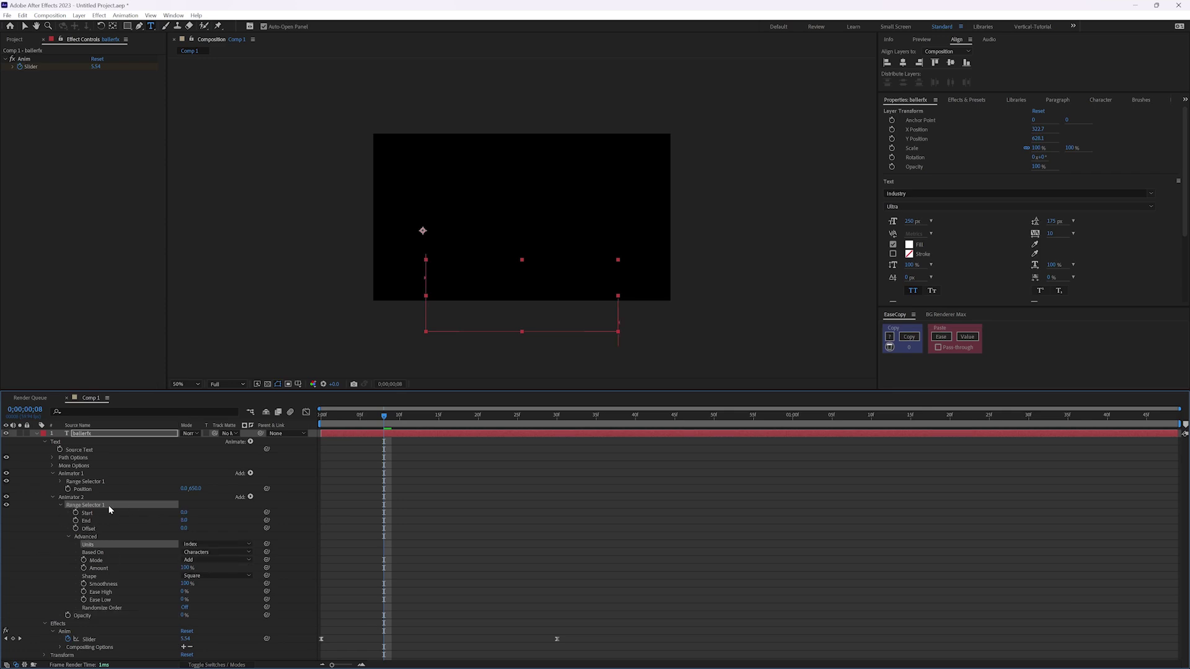
# Copy only Animator 1's End expression and paste it onto Animator 2's End
pyautogui.click(60, 481)
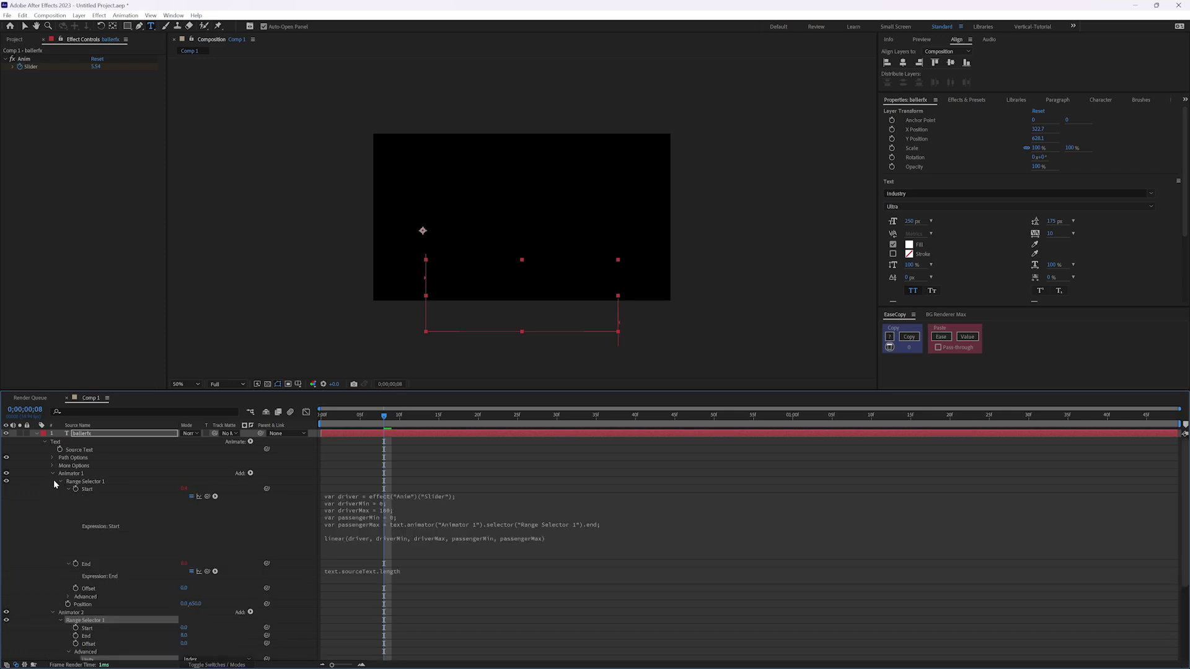
pyautogui.scroll(-1, 61, 501)
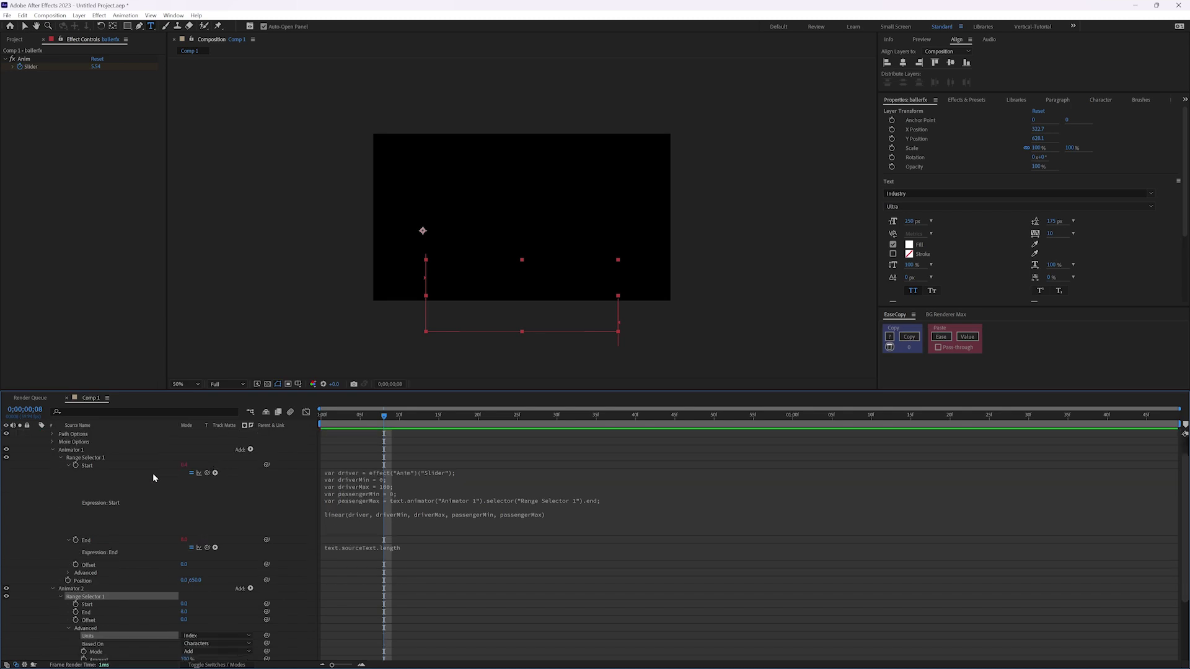
pyautogui.click(70, 465)
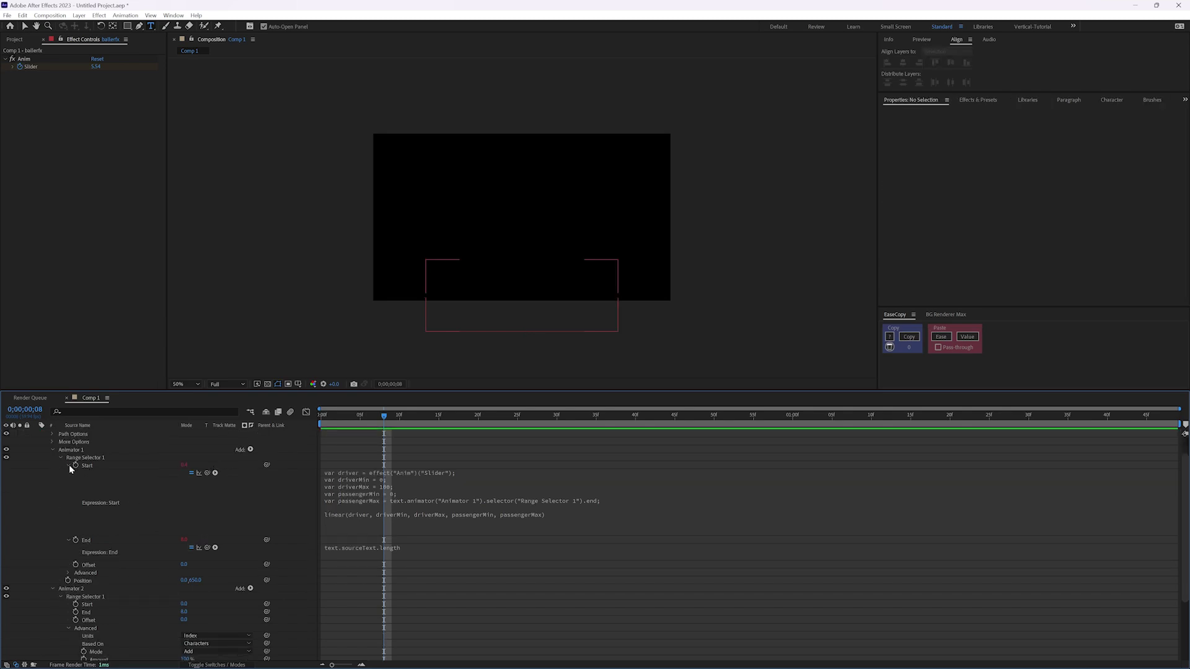
pyautogui.click(69, 465)
pyautogui.click(65, 469)
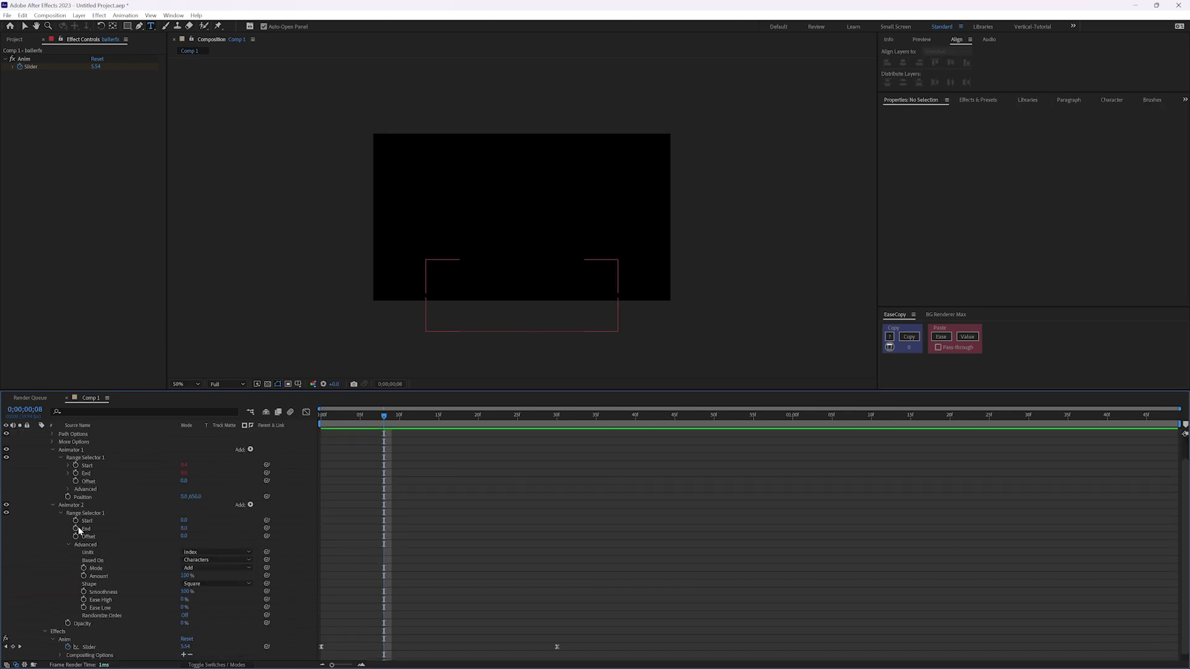
pyautogui.rightClick(92, 474)
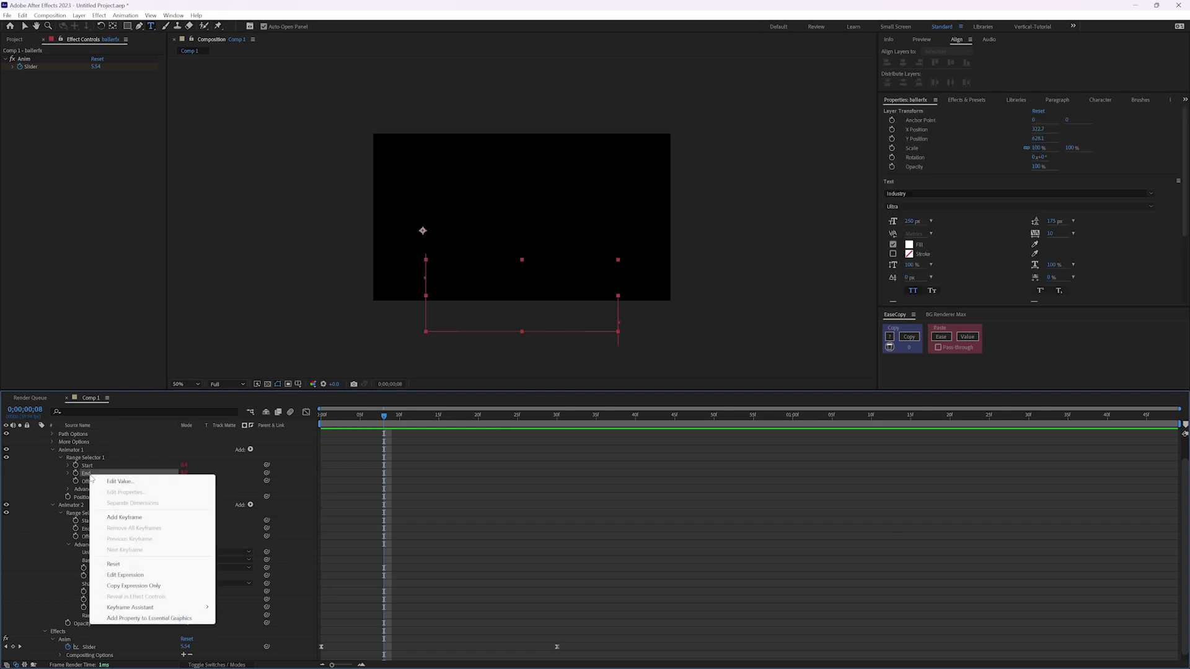
pyautogui.click(130, 585)
pyautogui.click(91, 529)
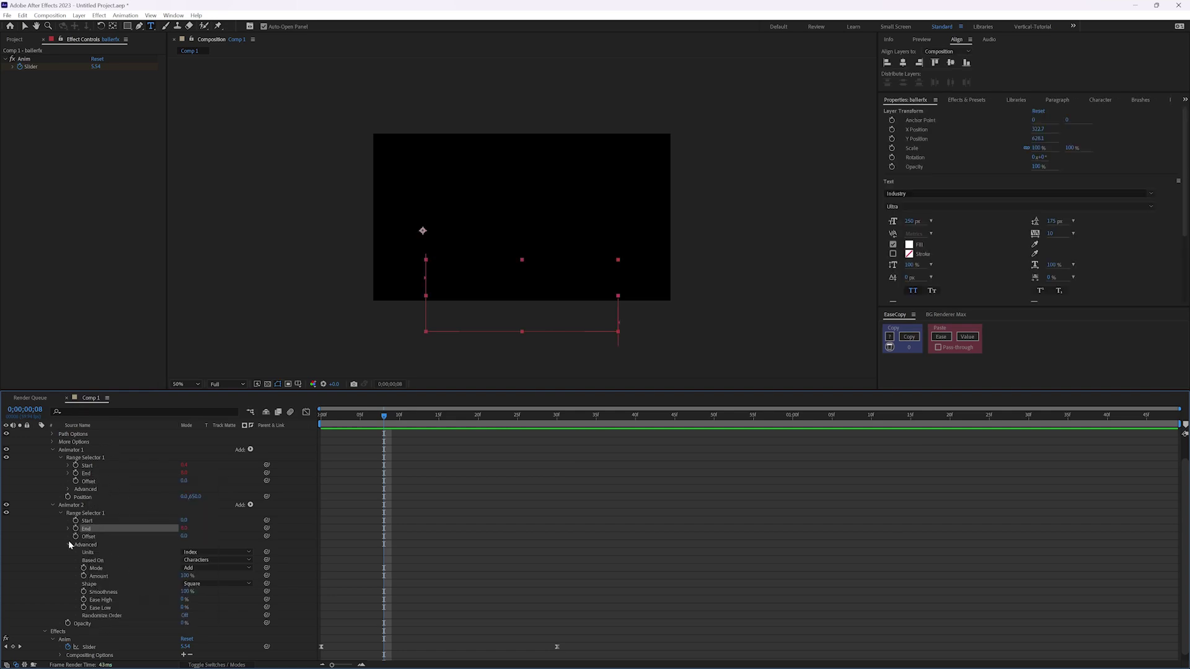
# Pick-whip Animator 2's Start to Animator 1's Start
pyautogui.scroll(2, 129, 467)
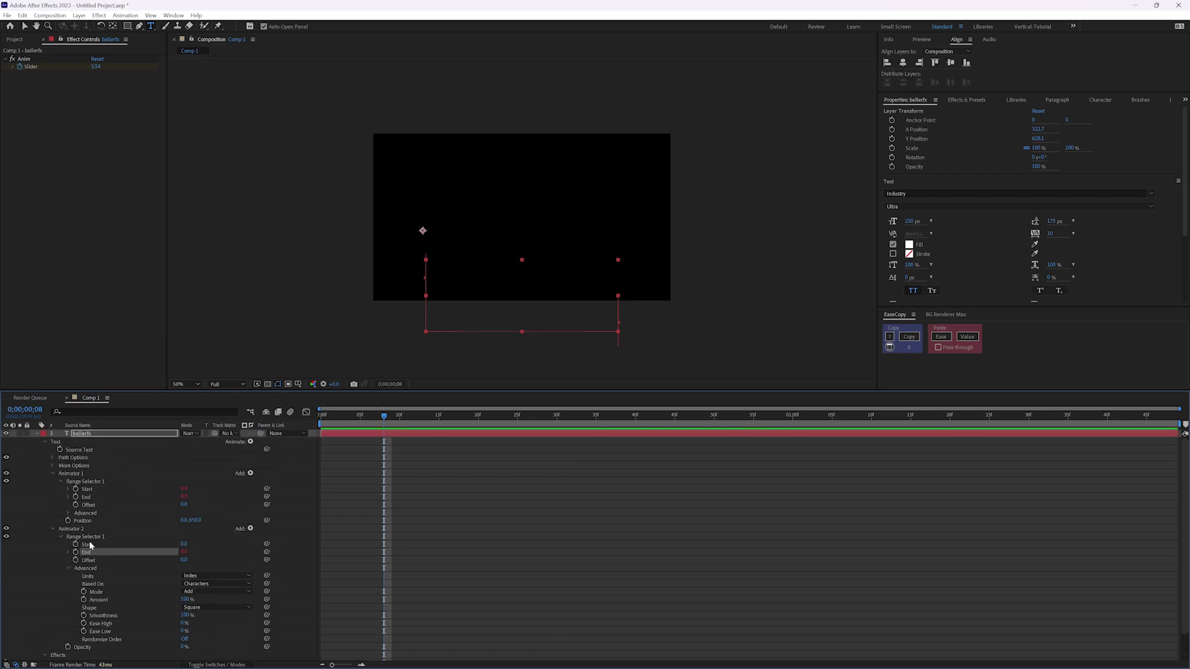
pyautogui.moveTo(267, 545); pyautogui.dragTo(102, 491)
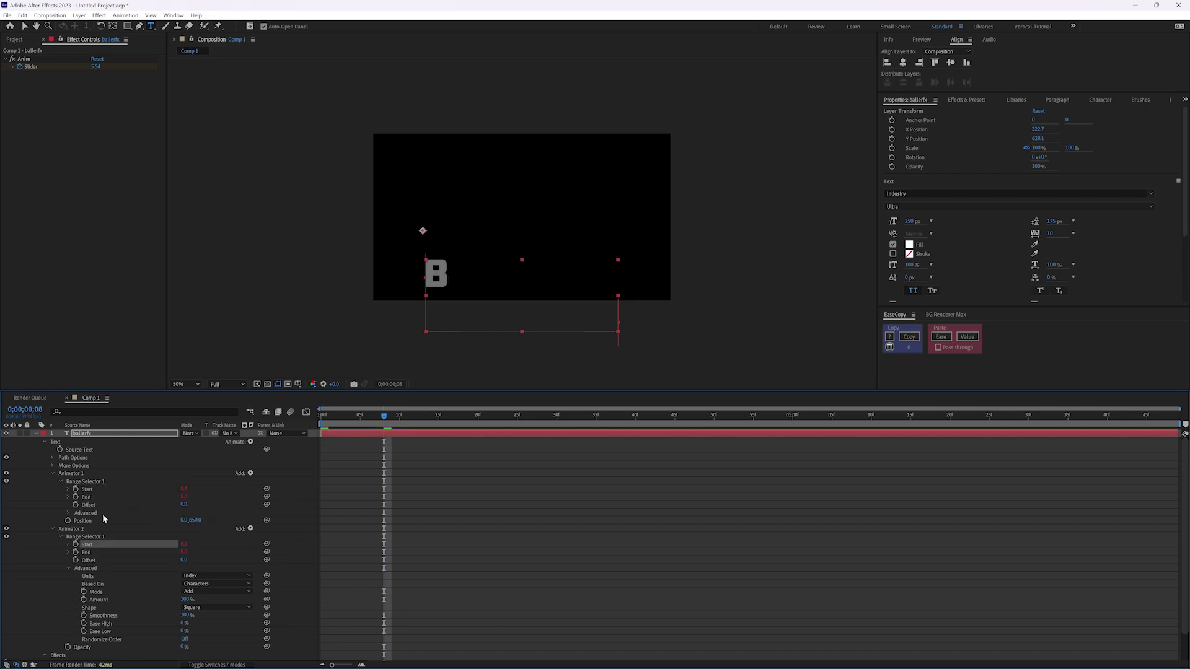
pyautogui.click(68, 545)
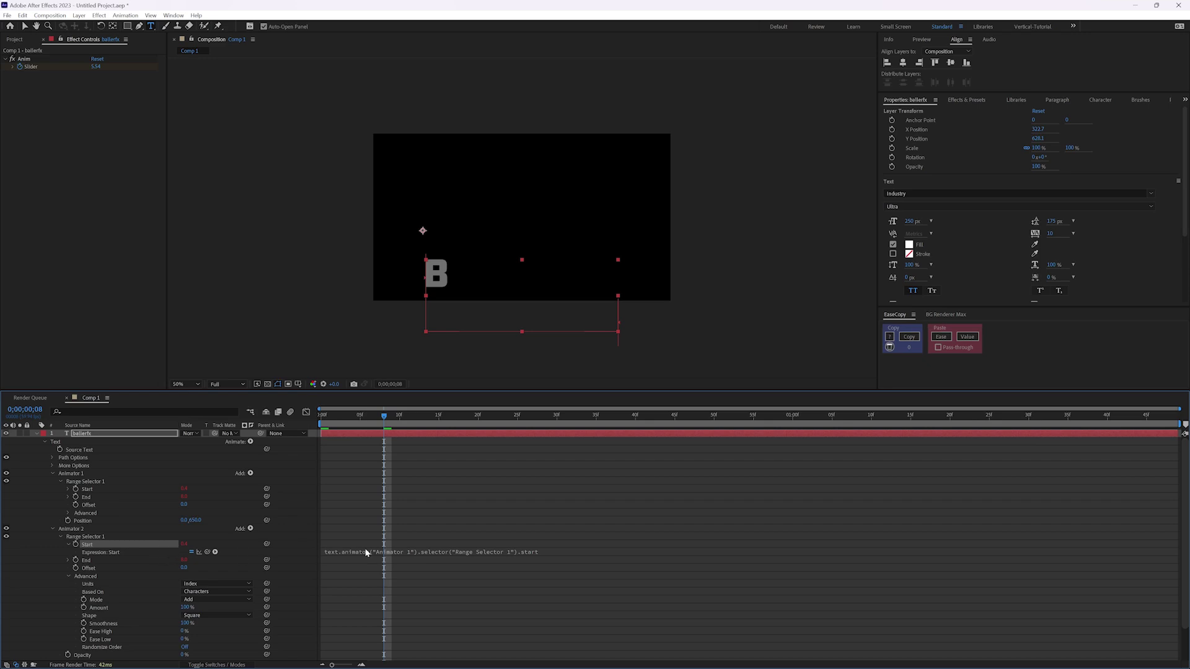
# Append .valueAtTime(time-.1) to Animator 2's Start expression and scrub frames 10–21 to check
pyautogui.click(418, 550)
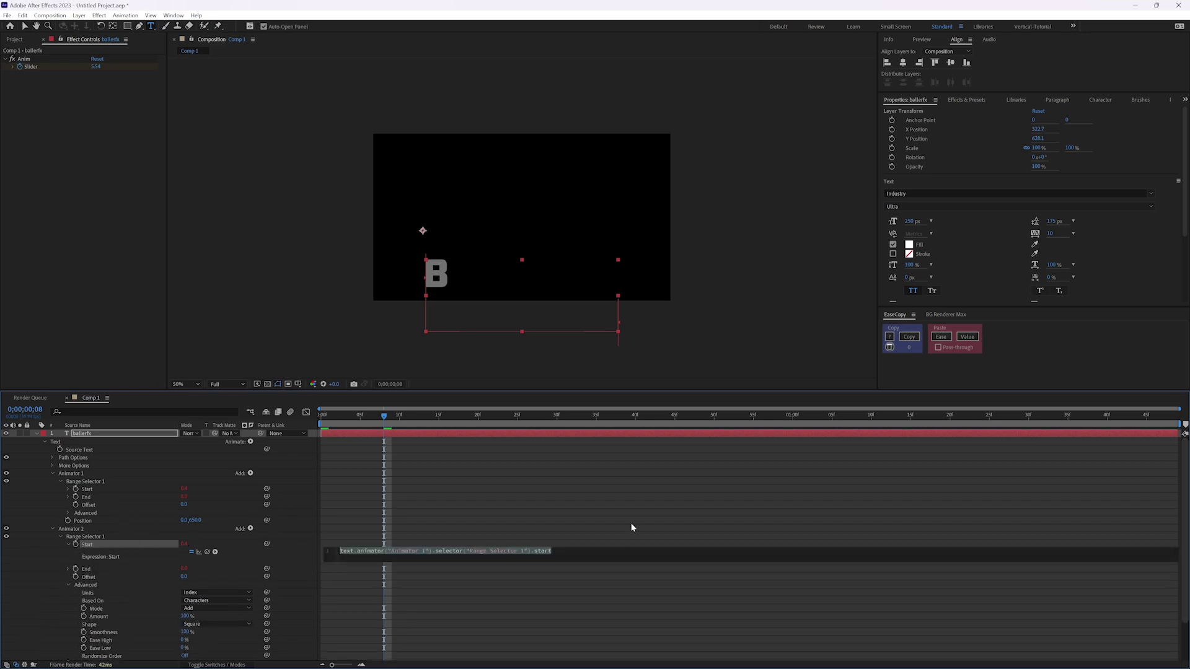
pyautogui.click(568, 556)
pyautogui.write('.v')
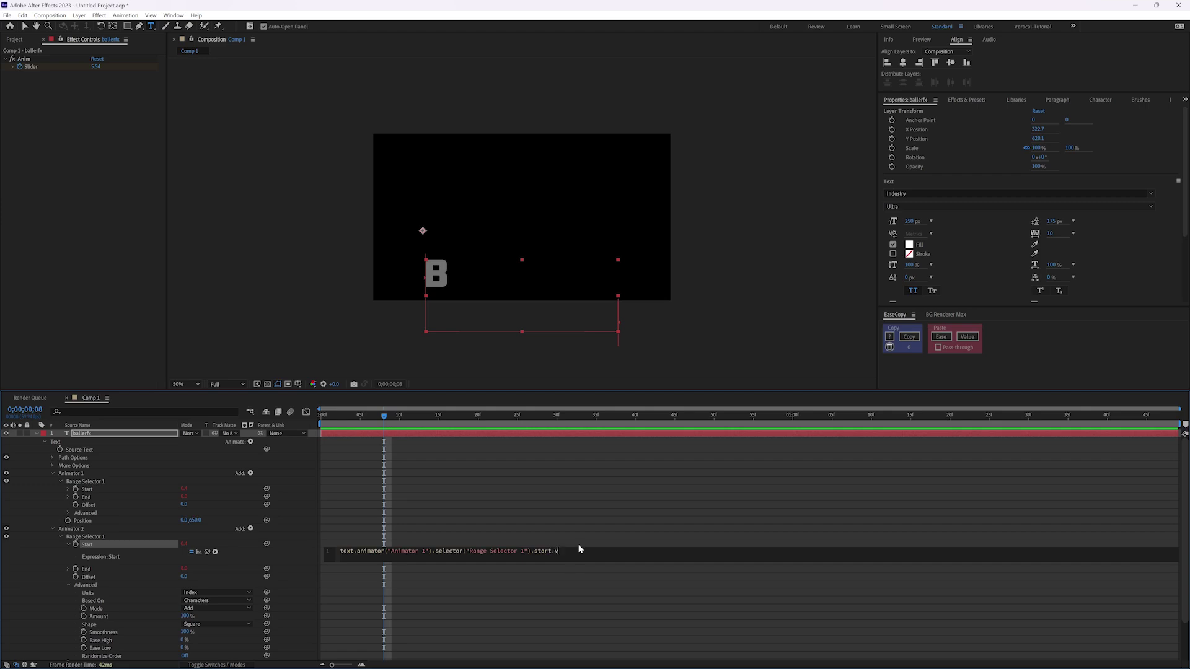
pyautogui.write('alueA')
pyautogui.press('Return')
pyautogui.write('time-.1)')
pyautogui.click(553, 539)
pyautogui.click(398, 415)
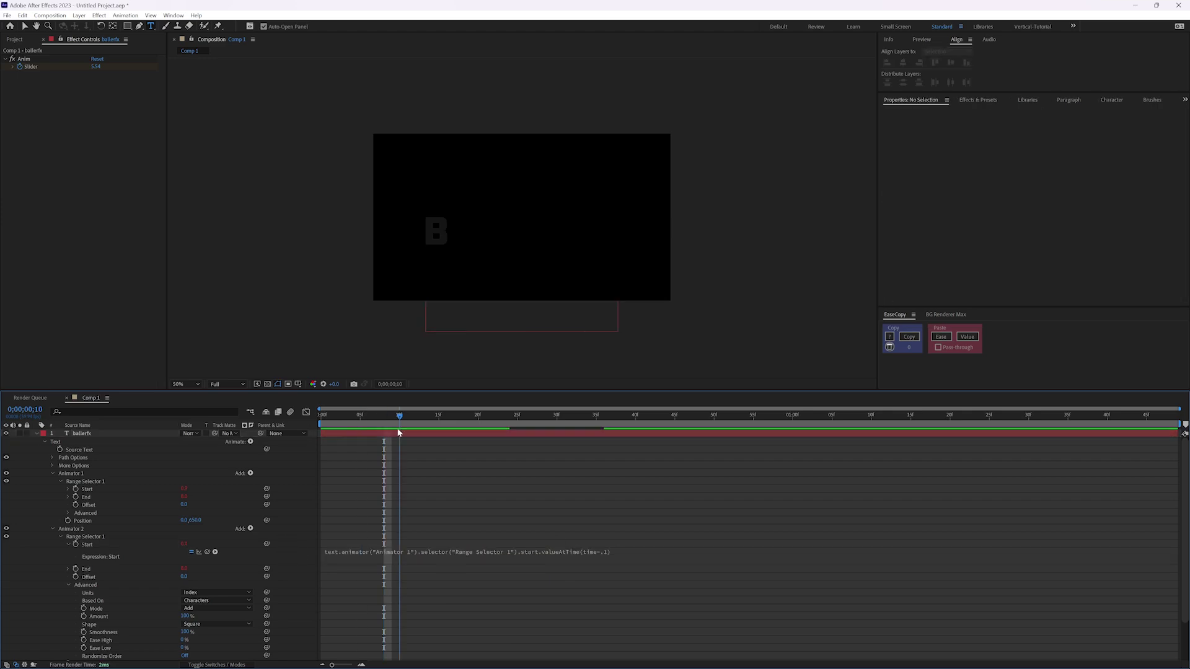
pyautogui.moveTo(395, 413); pyautogui.dragTo(485, 421)
pyautogui.scroll(-3, 542, 541)
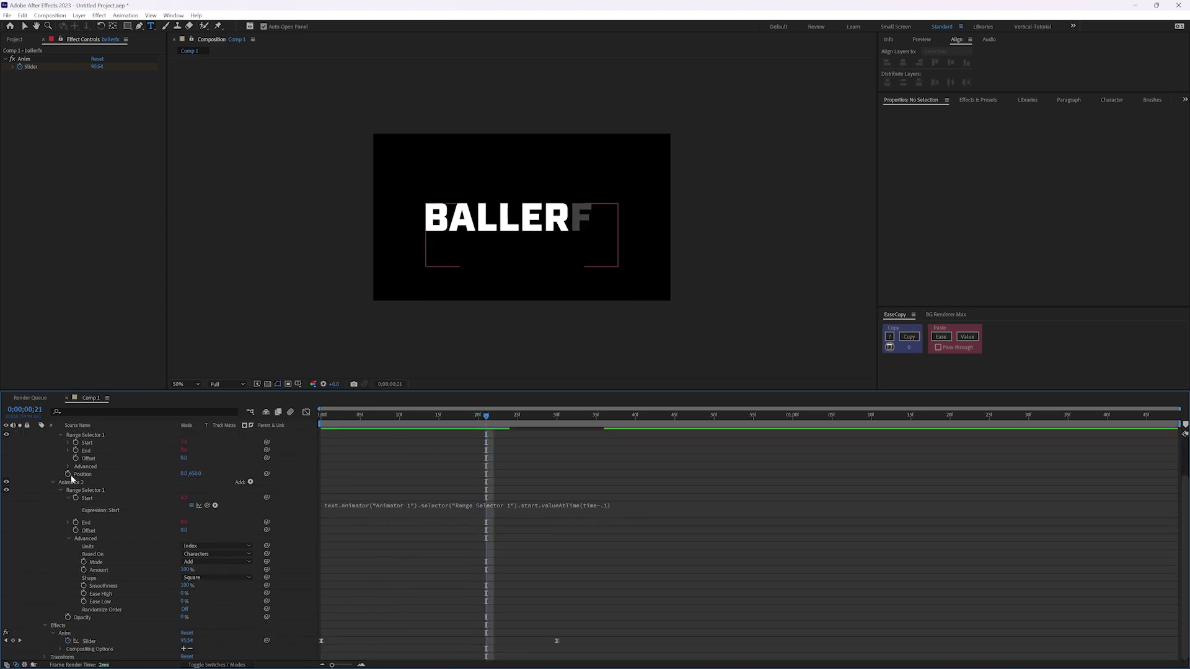
pyautogui.click(407, 417)
# Shorten Animator 2's Start delay to valueAtTime(time-.03)
pyautogui.moveTo(407, 417); pyautogui.dragTo(327, 409)
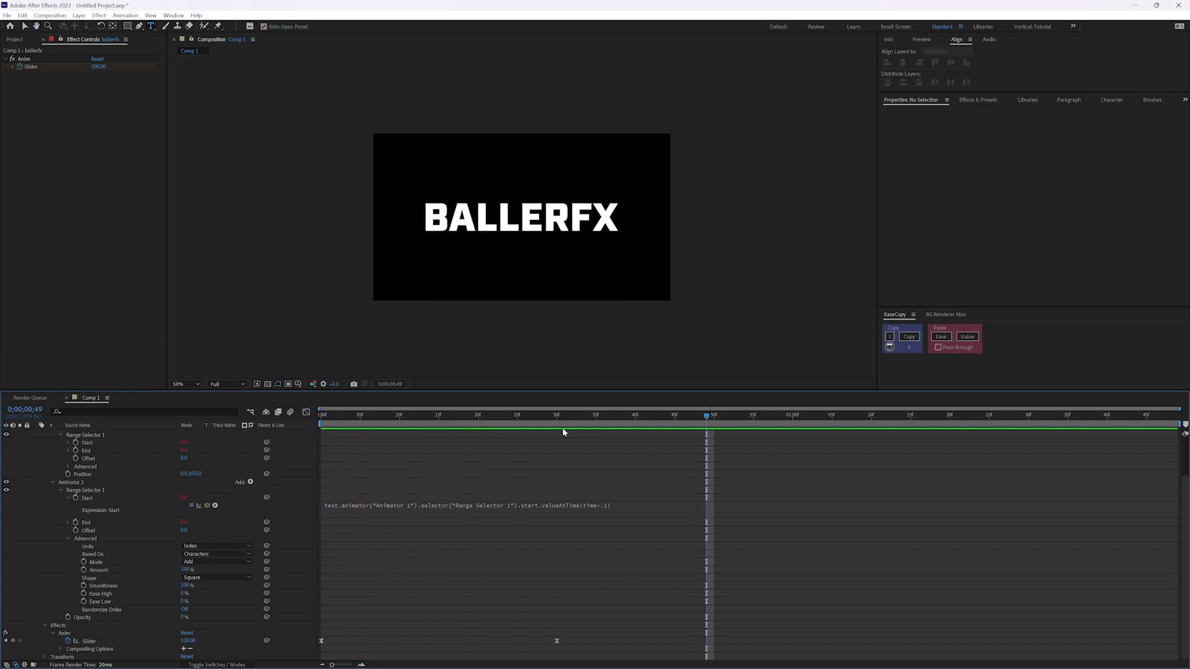
pyautogui.click(618, 505)
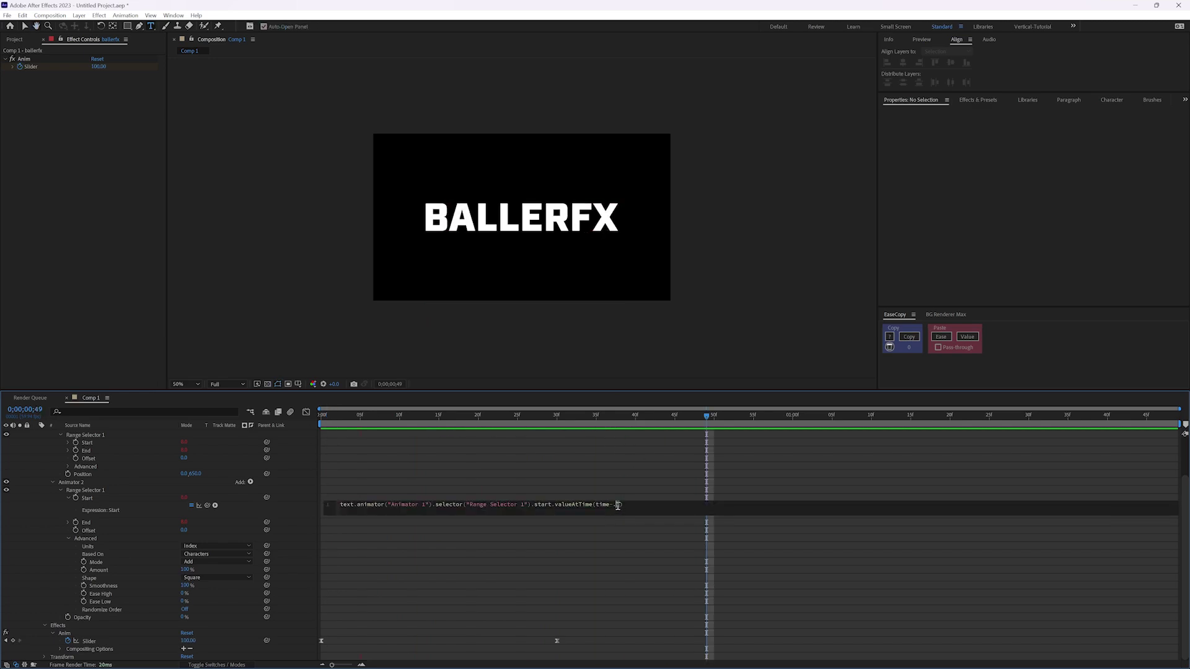
pyautogui.click(389, 522)
pyautogui.moveTo(425, 415)
pyautogui.mouseDown()
pyautogui.moveTo(442, 415)
pyautogui.moveTo(383, 411)
pyautogui.moveTo(522, 411)
pyautogui.moveTo(415, 414)
pyautogui.mouseUp()
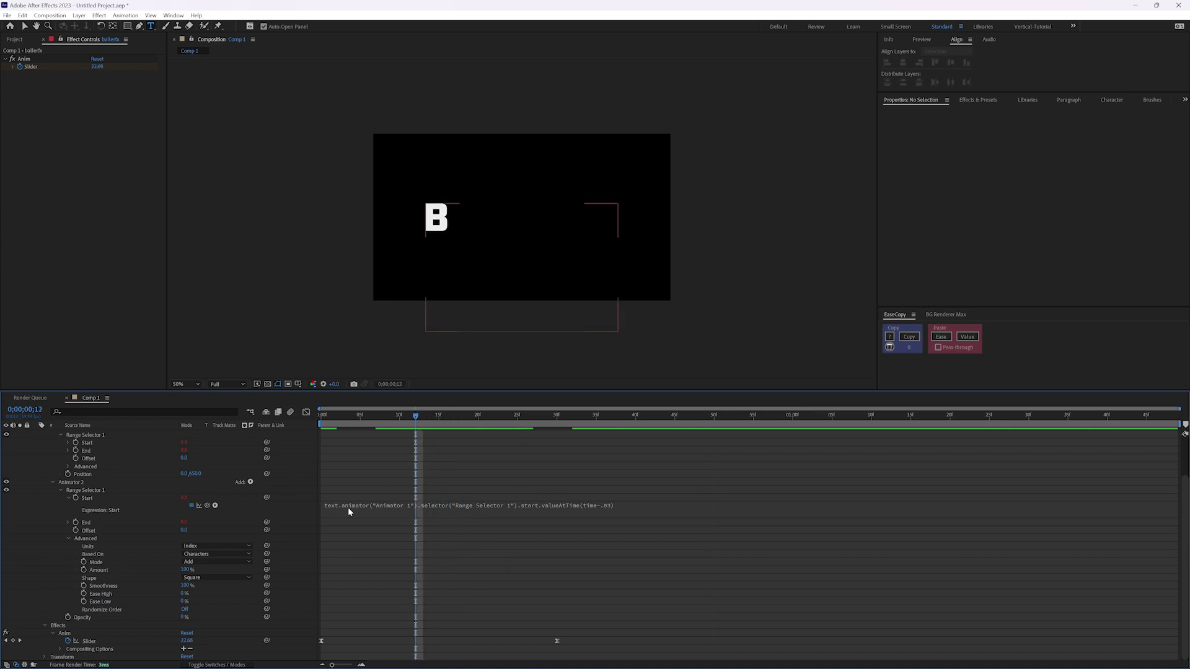
# Easy Ease both Anim Slider keyframes (F9), steepen the ease into the last key, and scrub the build-in
pyautogui.click(98, 638)
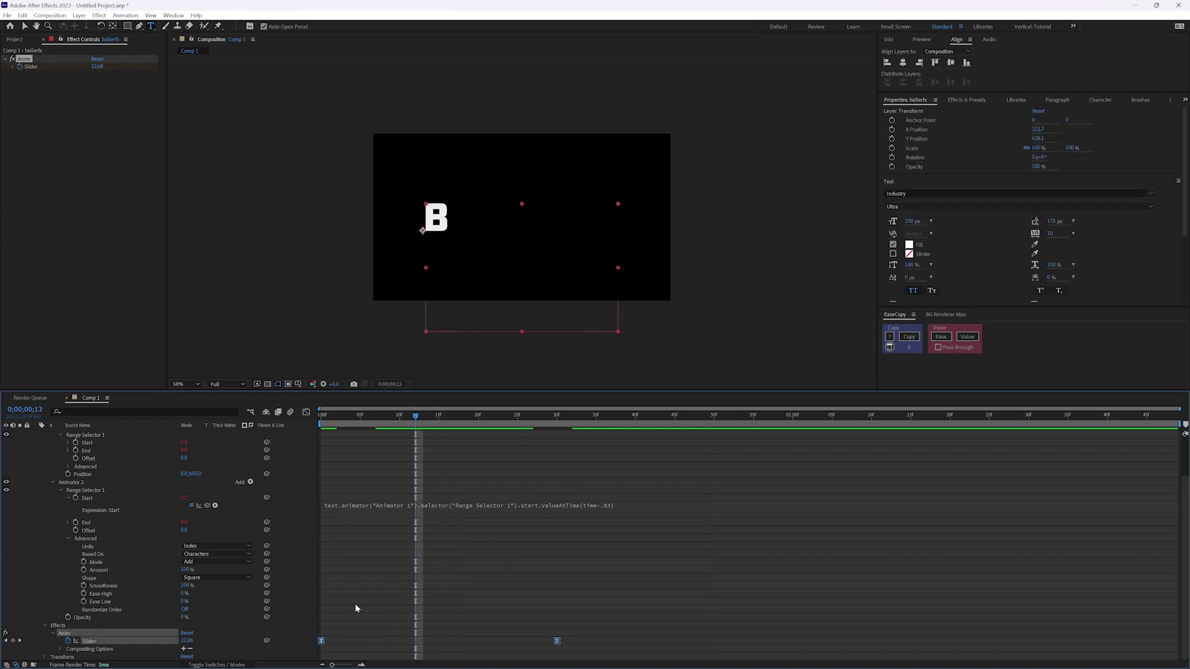
pyautogui.click(306, 412)
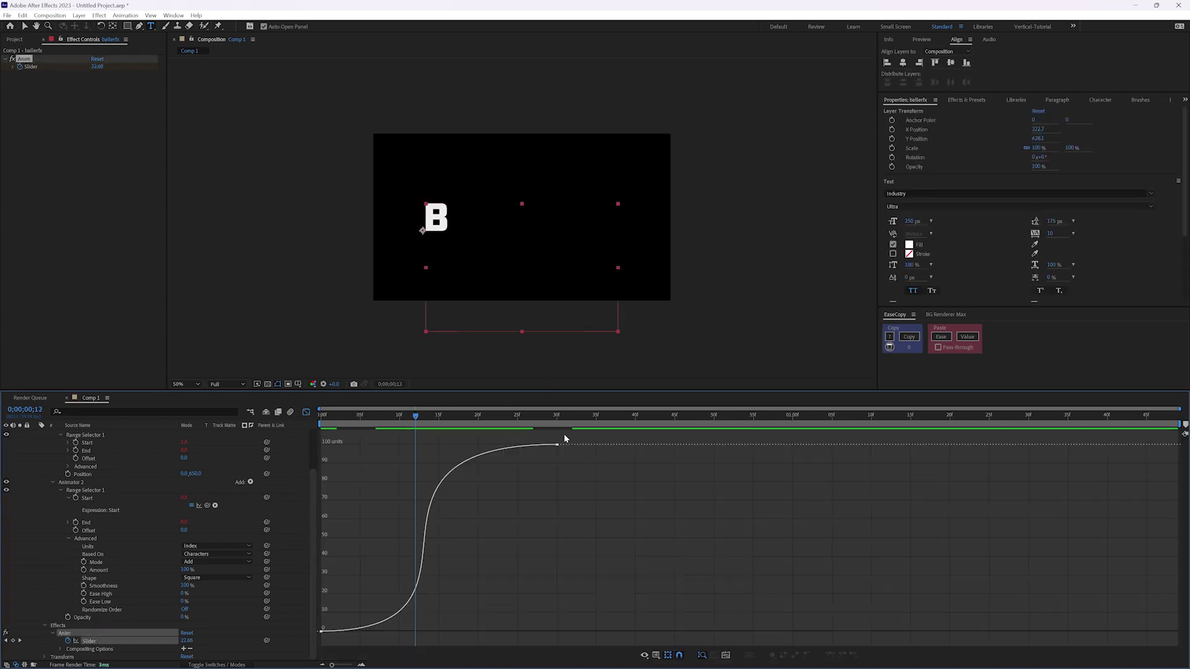
pyautogui.hotkey('ctrl', 'a')
pyautogui.press('F9')
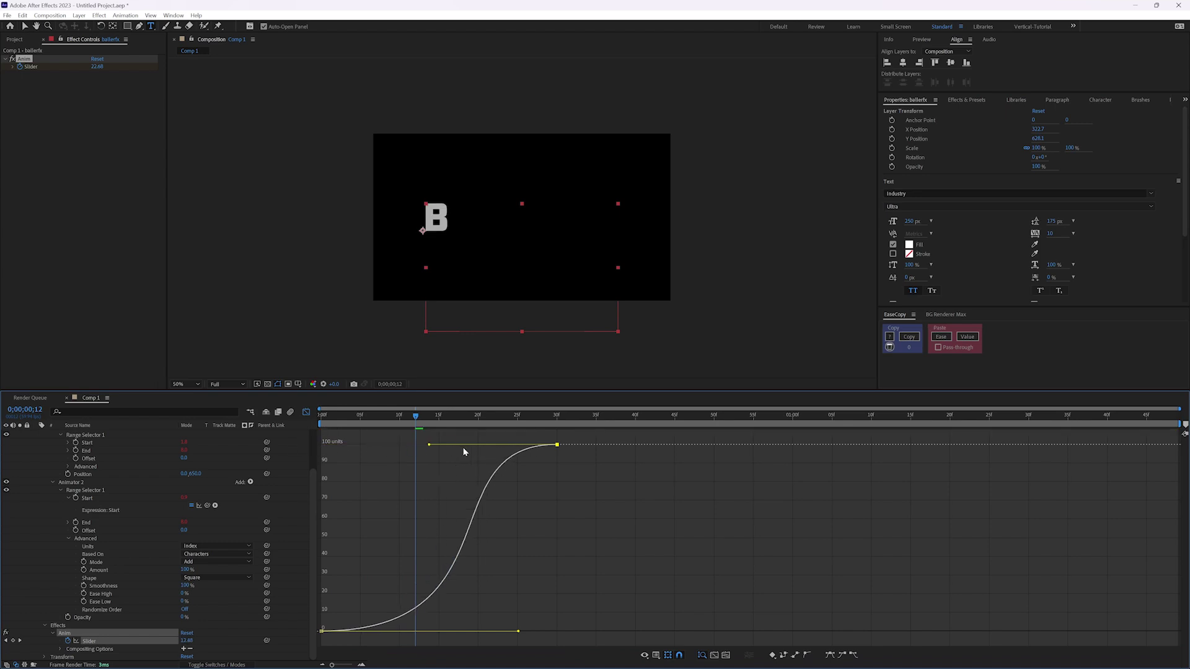
pyautogui.moveTo(464, 452); pyautogui.dragTo(552, 446)
pyautogui.click(307, 412)
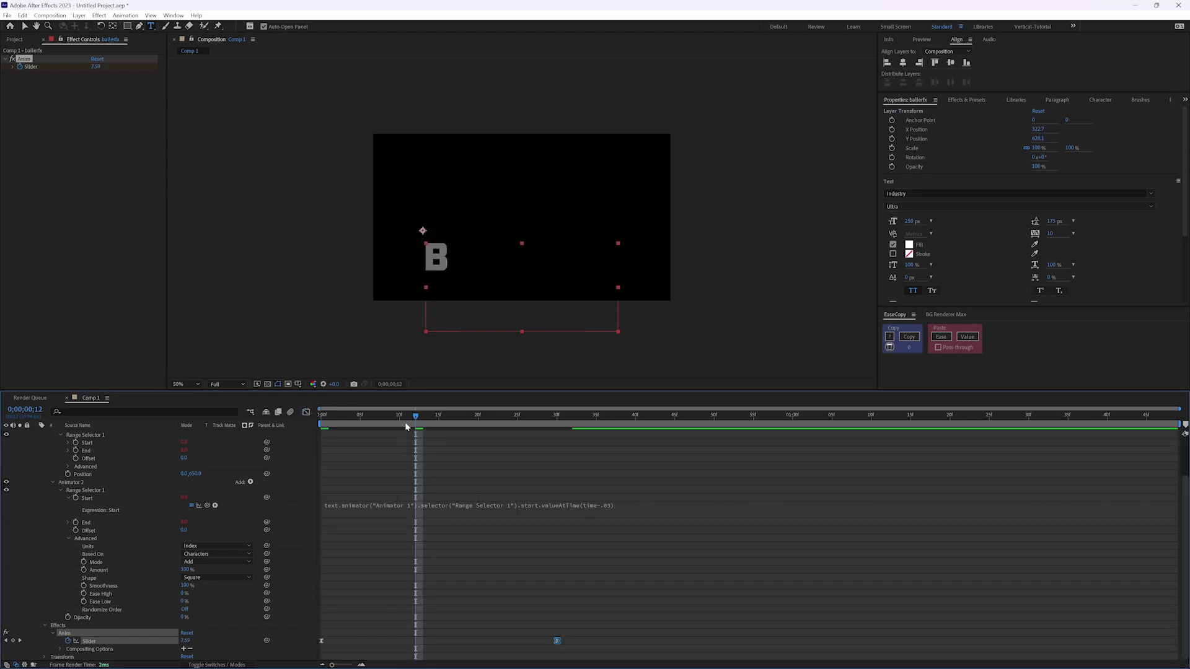
pyautogui.moveTo(406, 426); pyautogui.dragTo(344, 418)
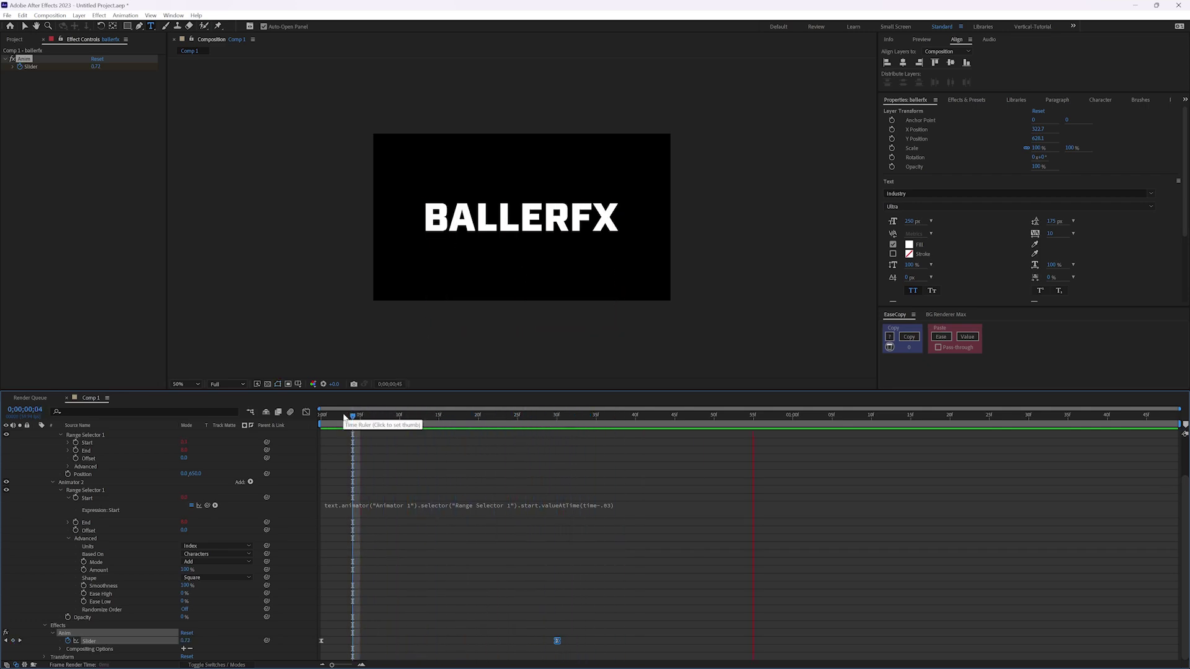
pyautogui.moveTo(403, 426); pyautogui.dragTo(565, 429)
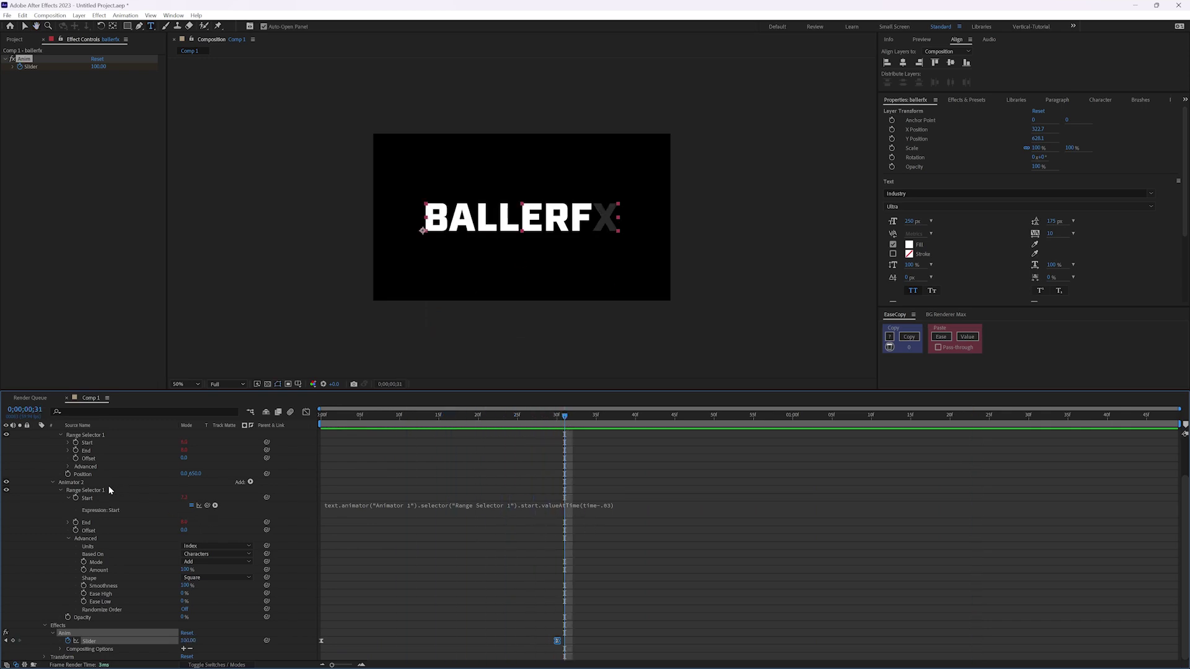
pyautogui.click(69, 537)
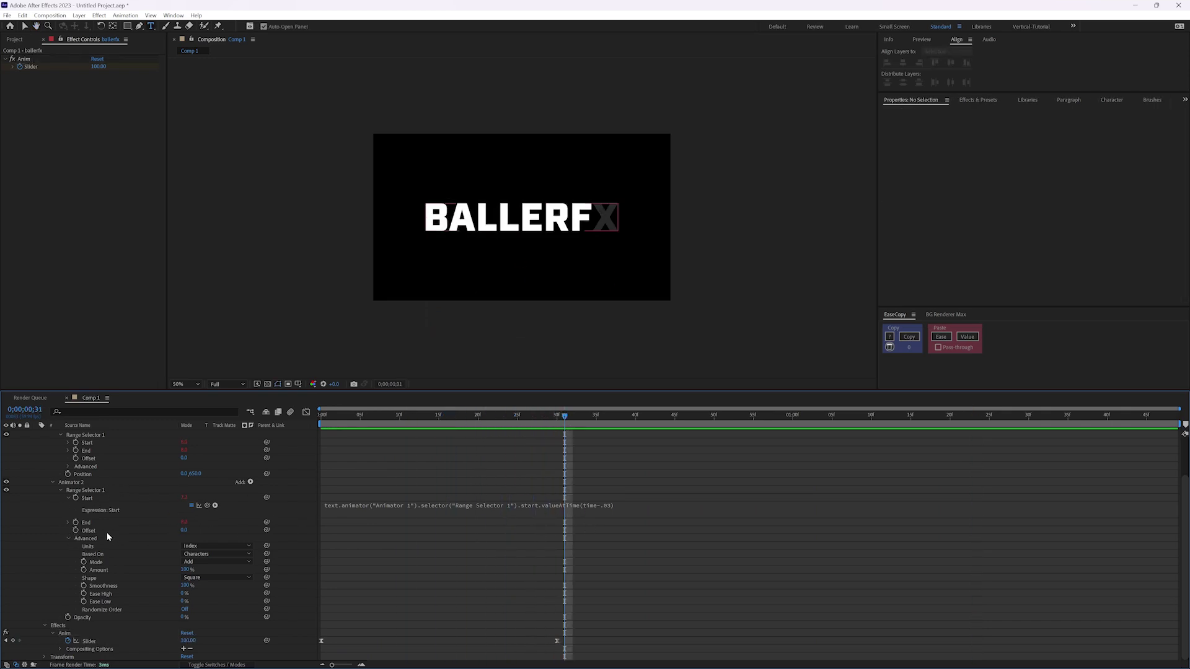
# Change the time offset in Animator 2's Start expression and scrub to frame 10 to check letter timing
pyautogui.click(68, 539)
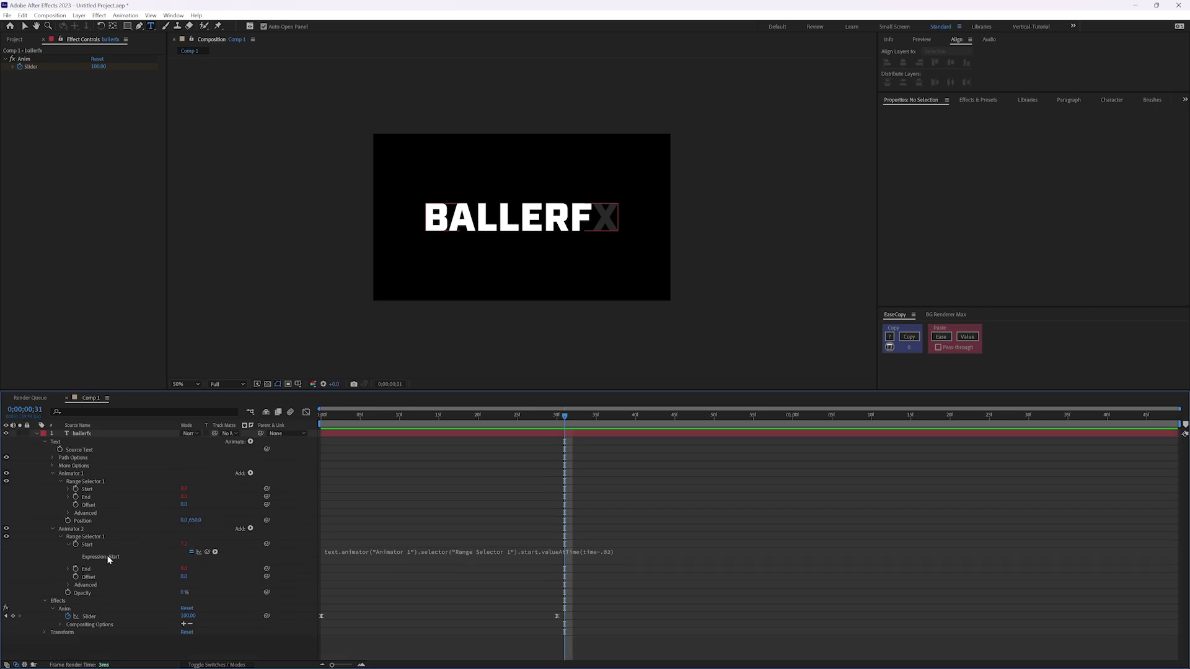
pyautogui.click(597, 550)
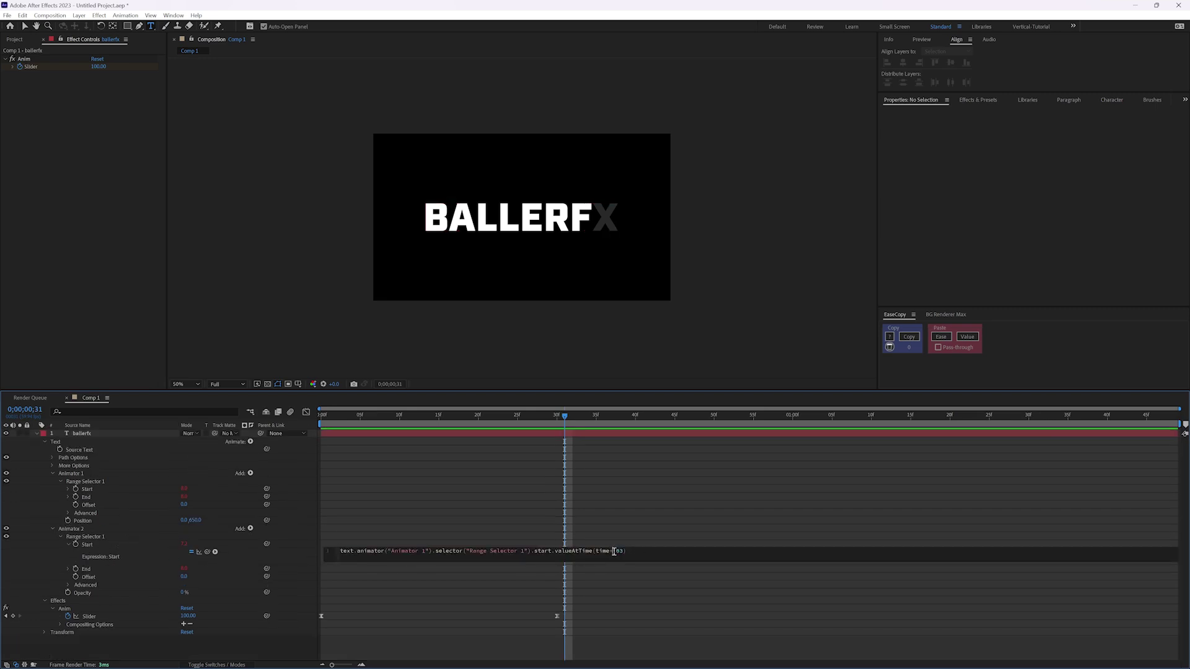
pyautogui.click(296, 554)
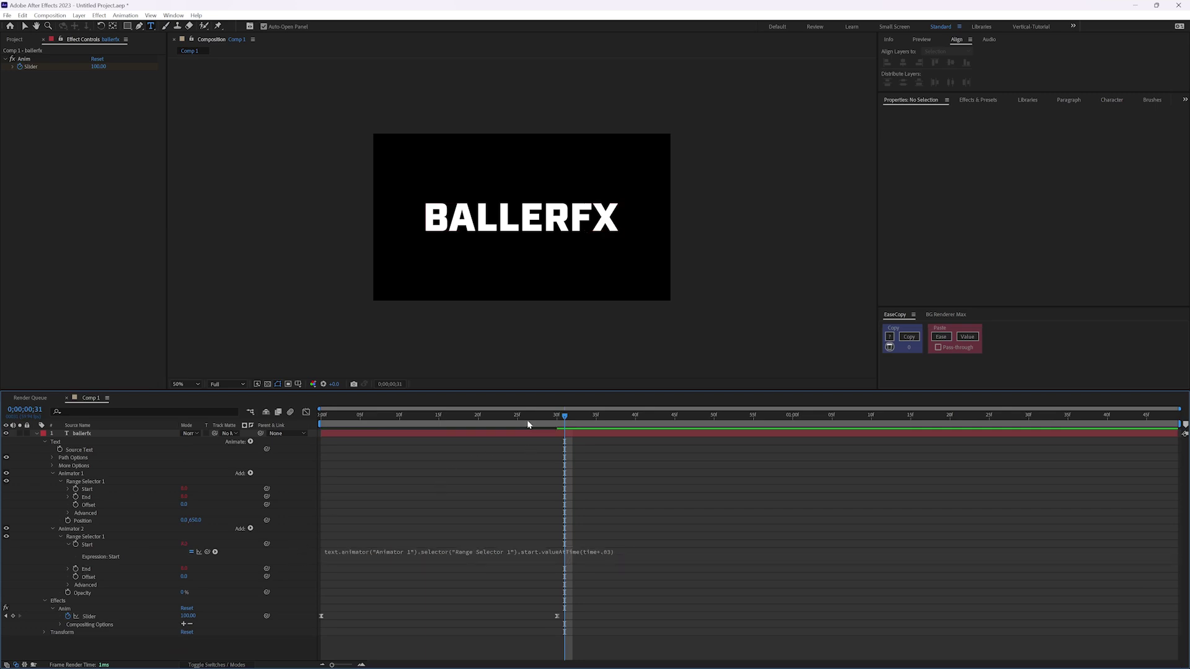
pyautogui.moveTo(527, 419)
pyautogui.mouseDown()
pyautogui.moveTo(369, 415)
pyautogui.moveTo(534, 415)
pyautogui.mouseUp()
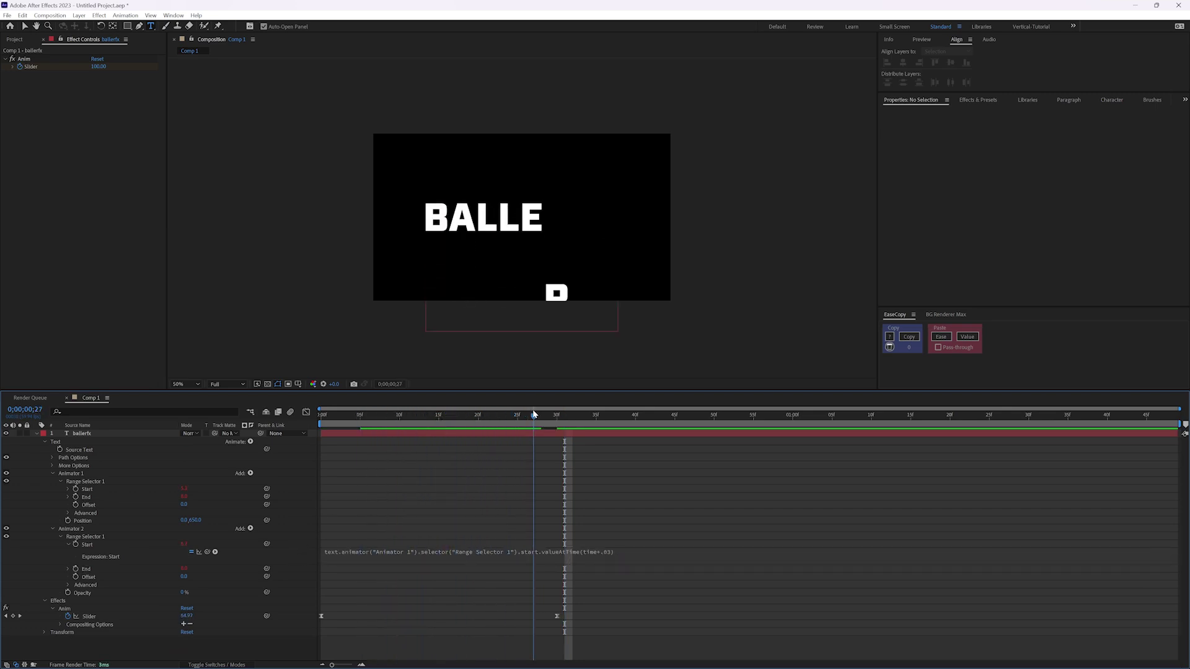
pyautogui.moveTo(535, 414); pyautogui.dragTo(472, 416)
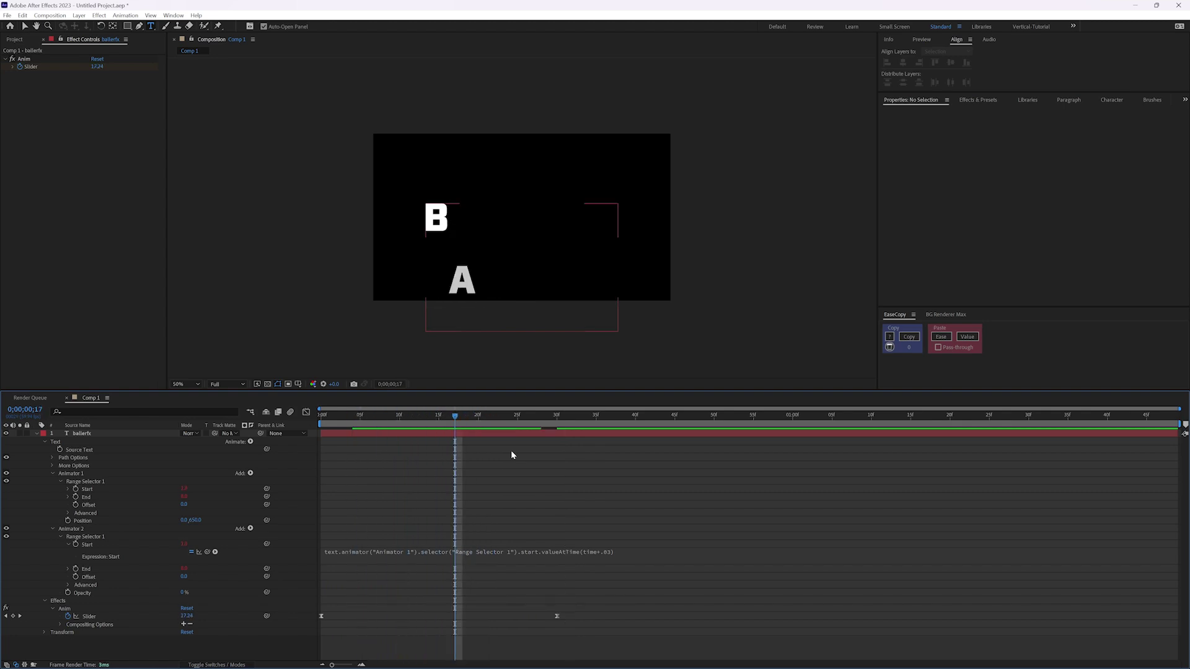
pyautogui.click(400, 415)
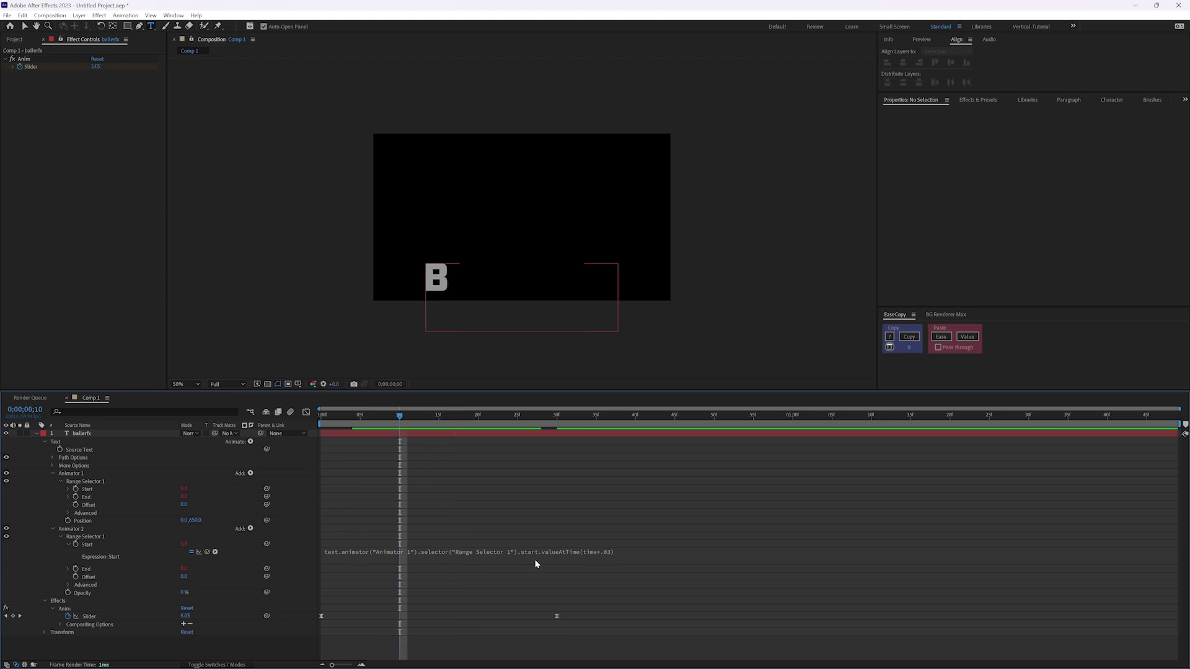
pyautogui.click(584, 557)
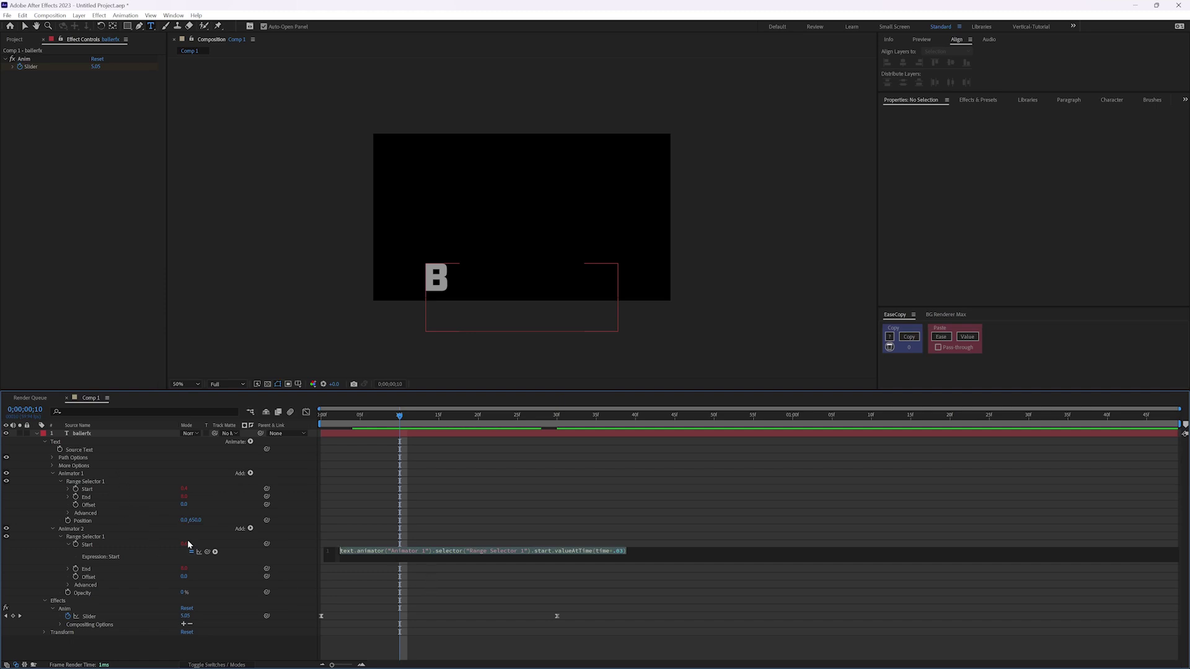
pyautogui.click(239, 553)
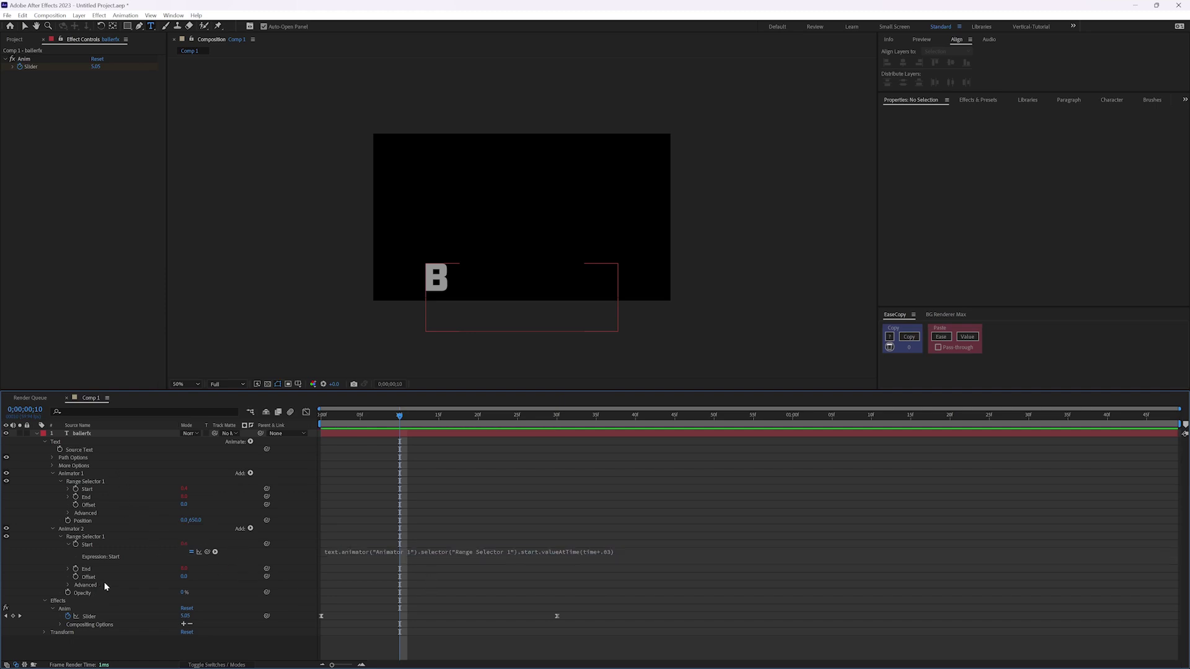
# Add a red RGB Fill Color property to Animator 2 and delete its Opacity property
pyautogui.click(72, 529)
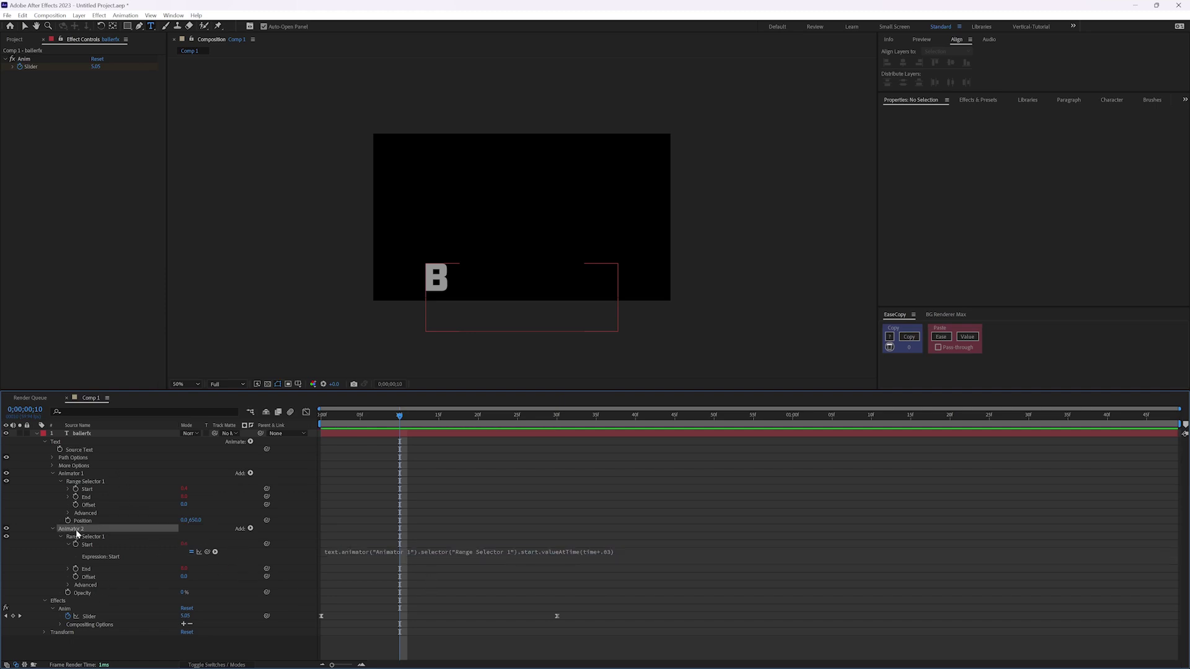
pyautogui.click(251, 530)
pyautogui.moveTo(279, 537)
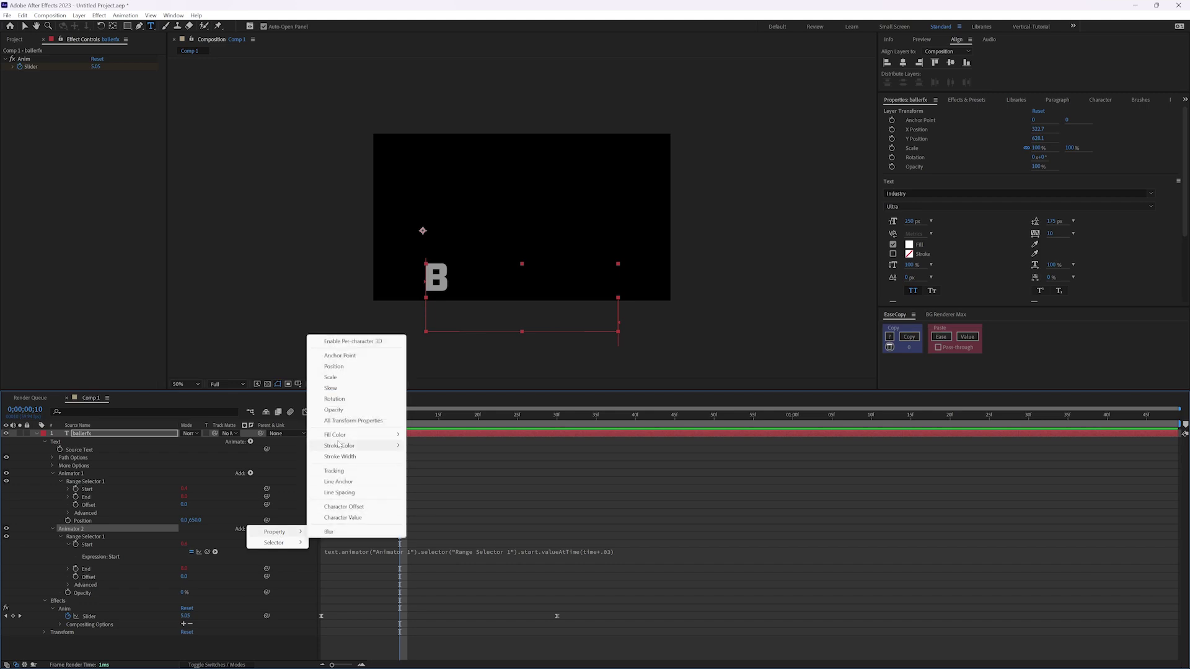
pyautogui.moveTo(340, 438)
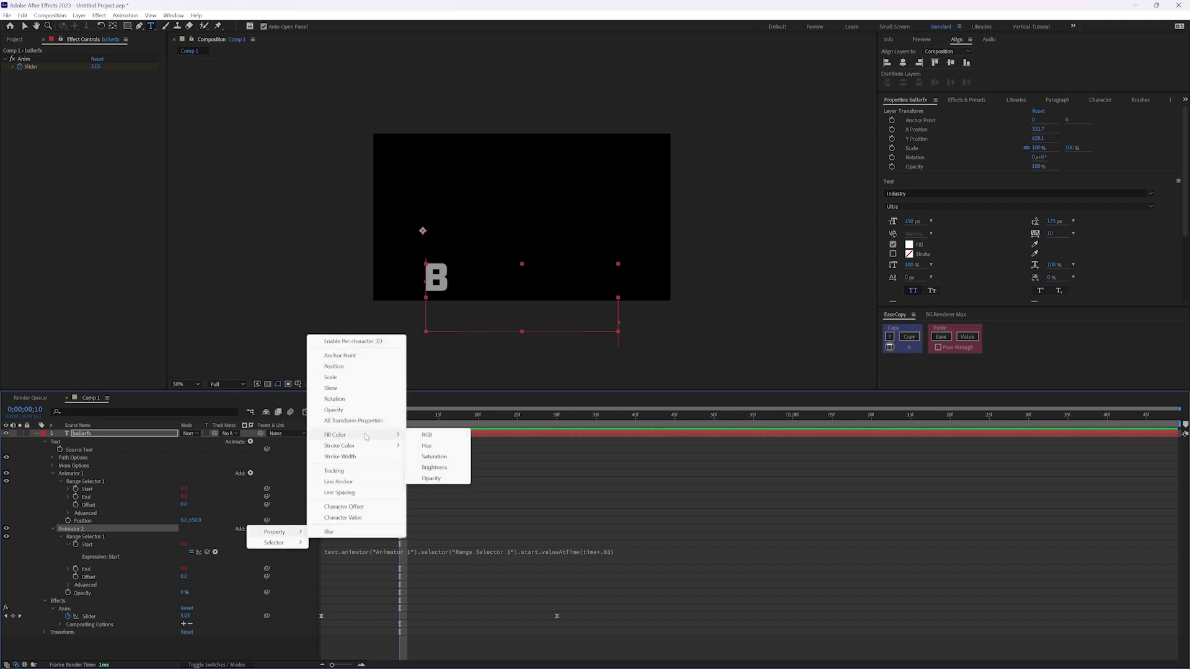
pyautogui.click(431, 435)
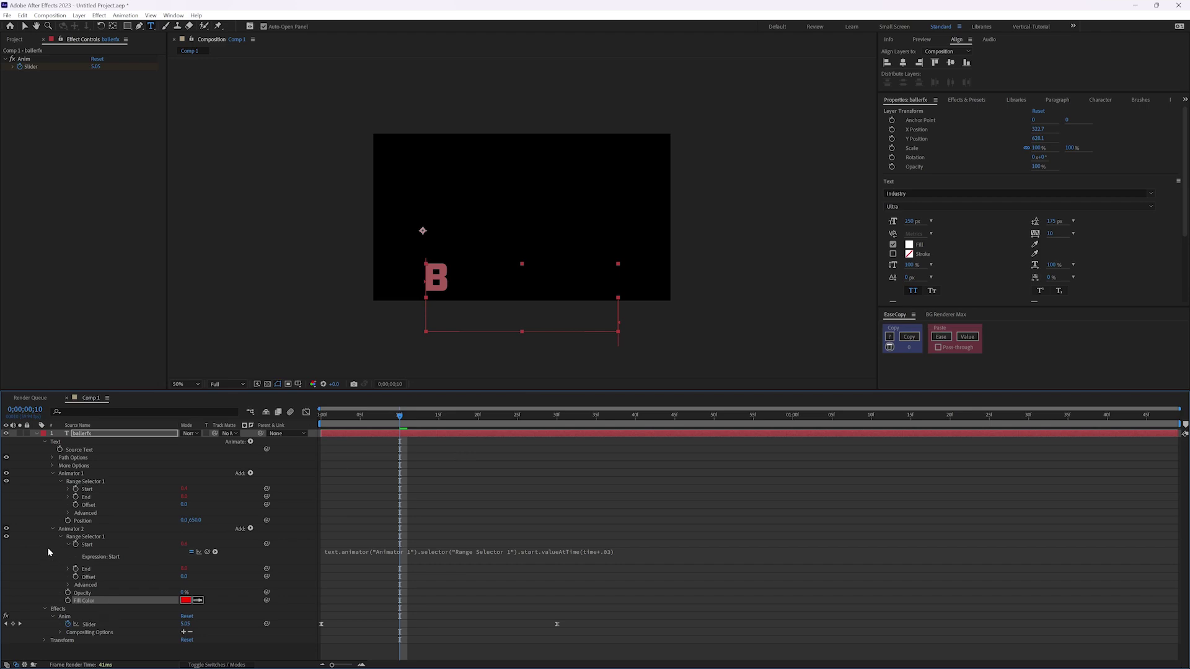
pyautogui.click(91, 593)
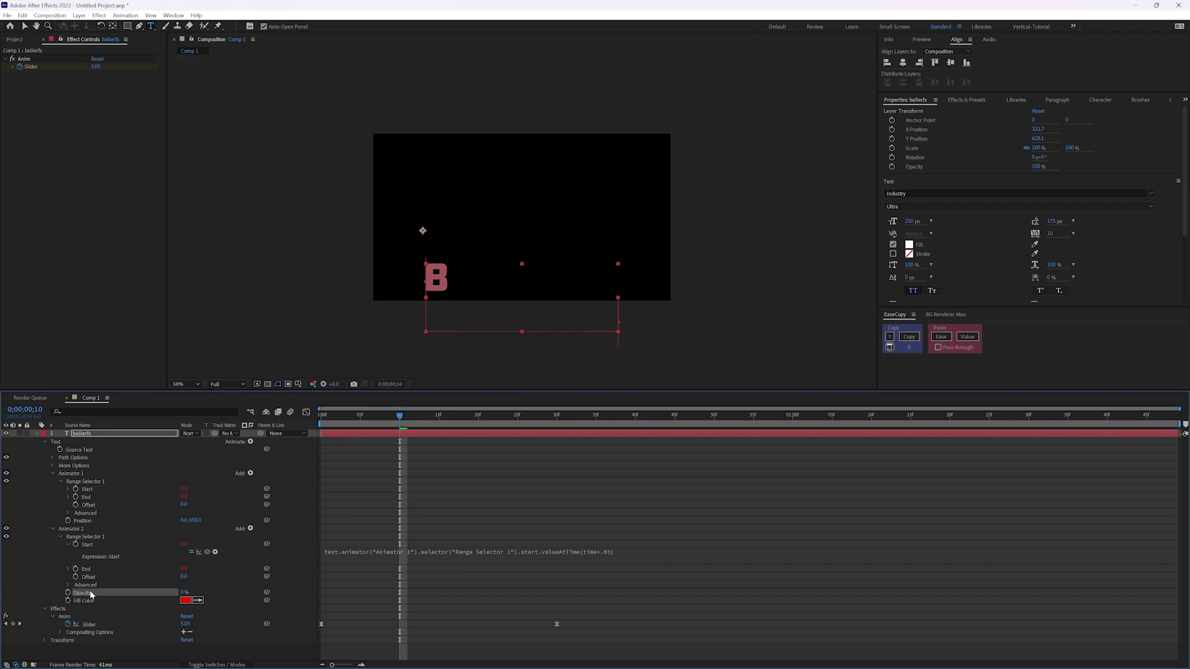
pyautogui.press('Delete')
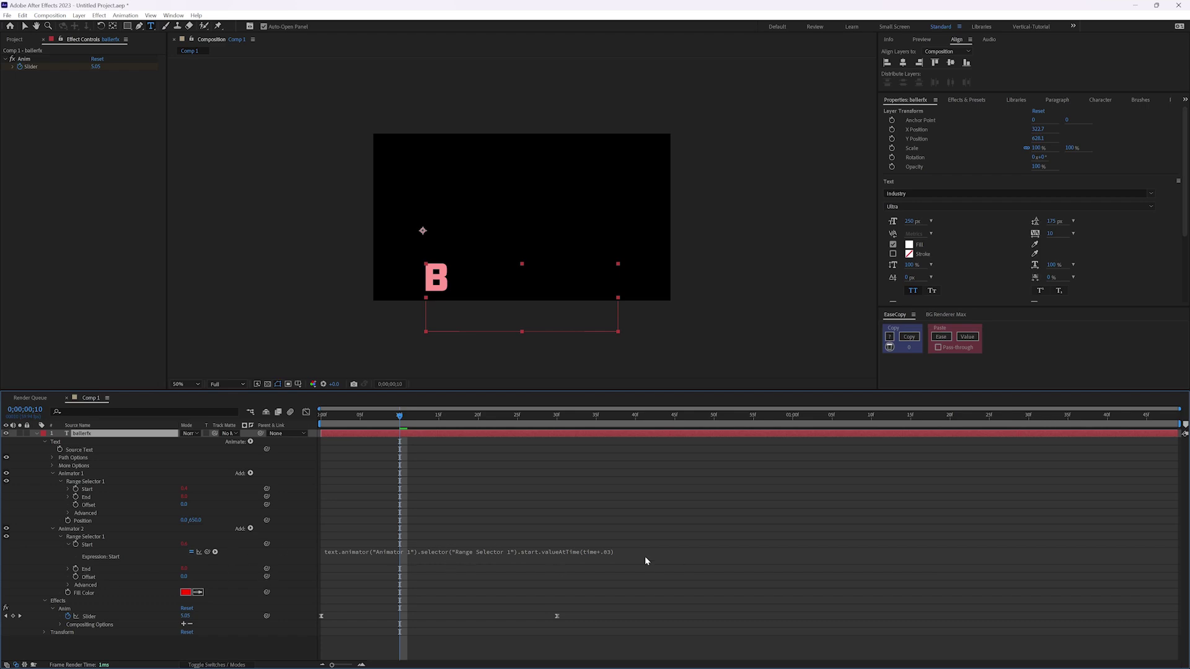
# Change the Start expression delay to valueAtTime(time-.05) and scrub to see the red letters
pyautogui.click(623, 551)
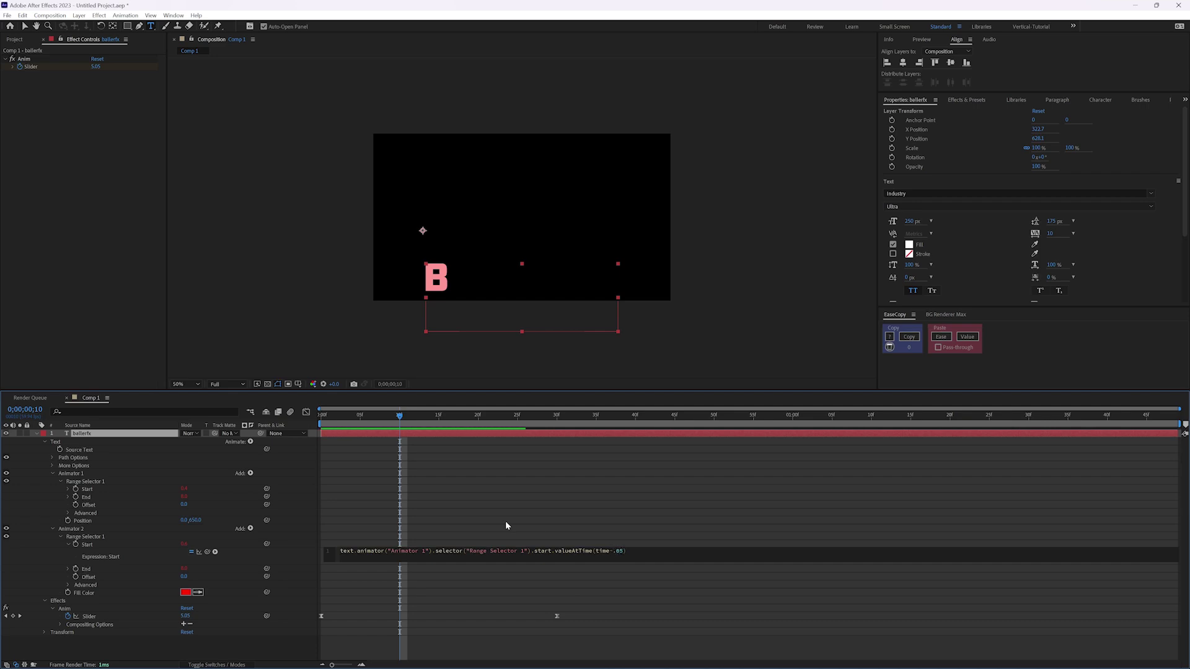
pyautogui.click(273, 559)
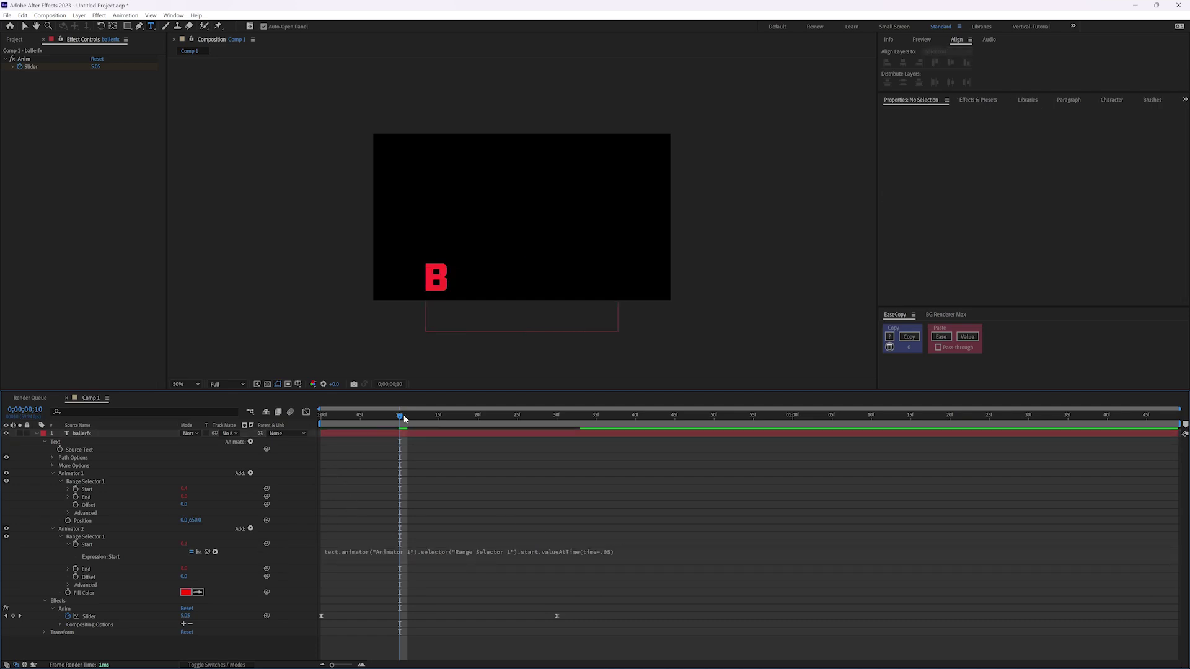
pyautogui.moveTo(402, 417); pyautogui.dragTo(321, 420)
pyautogui.press('space')
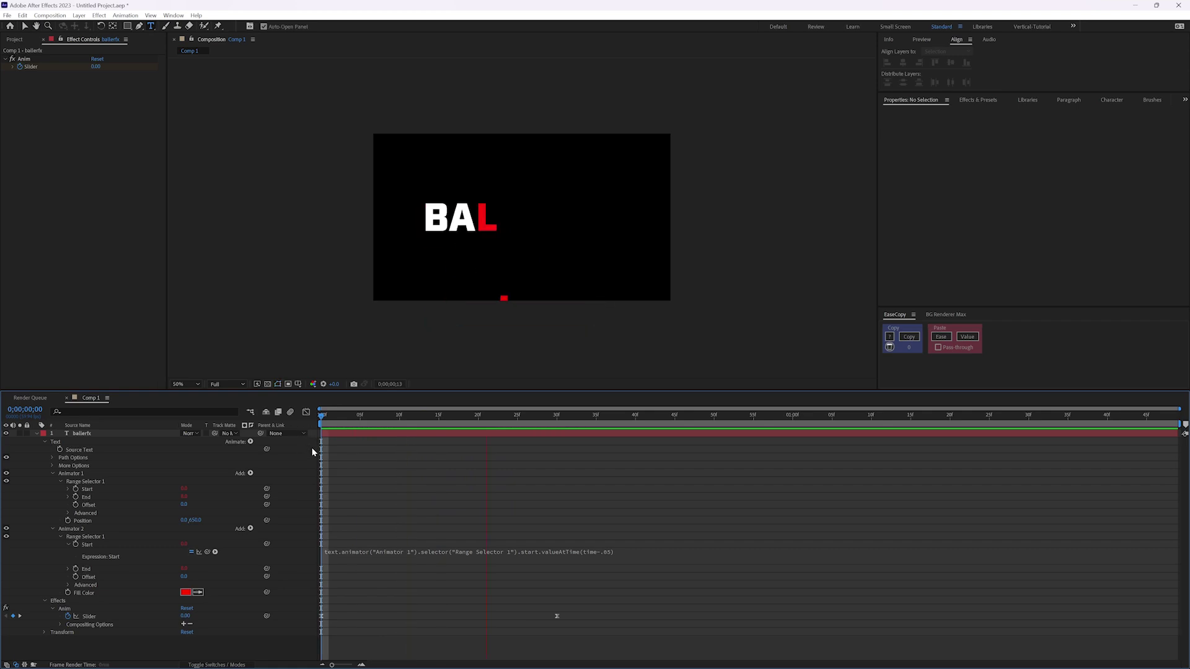
pyautogui.click(362, 417)
pyautogui.moveTo(363, 419); pyautogui.dragTo(439, 421)
pyautogui.press('space')
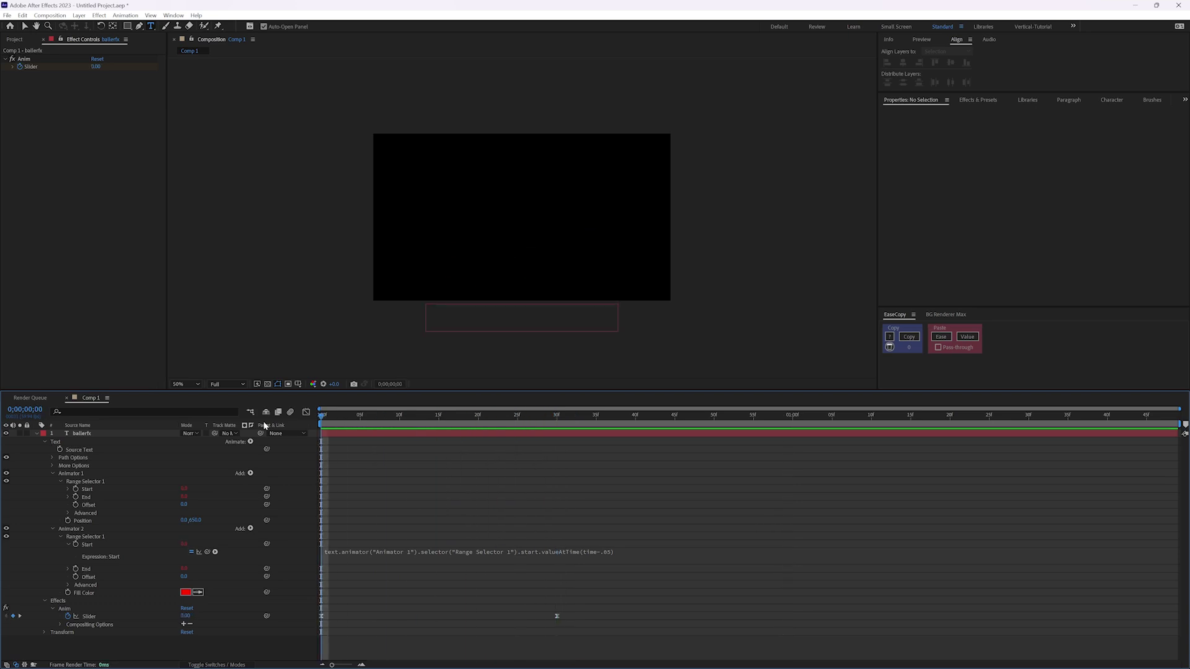
pyautogui.hotkey('ctrl', 't')
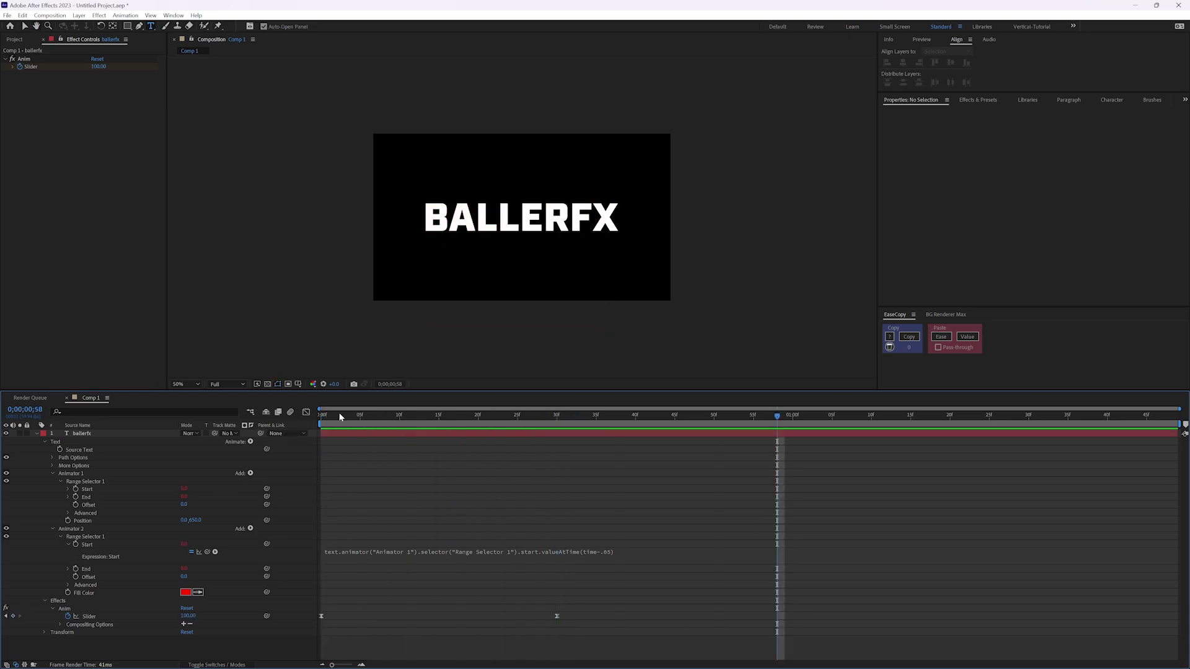
pyautogui.moveTo(330, 421); pyautogui.dragTo(478, 414)
pyautogui.press('space')
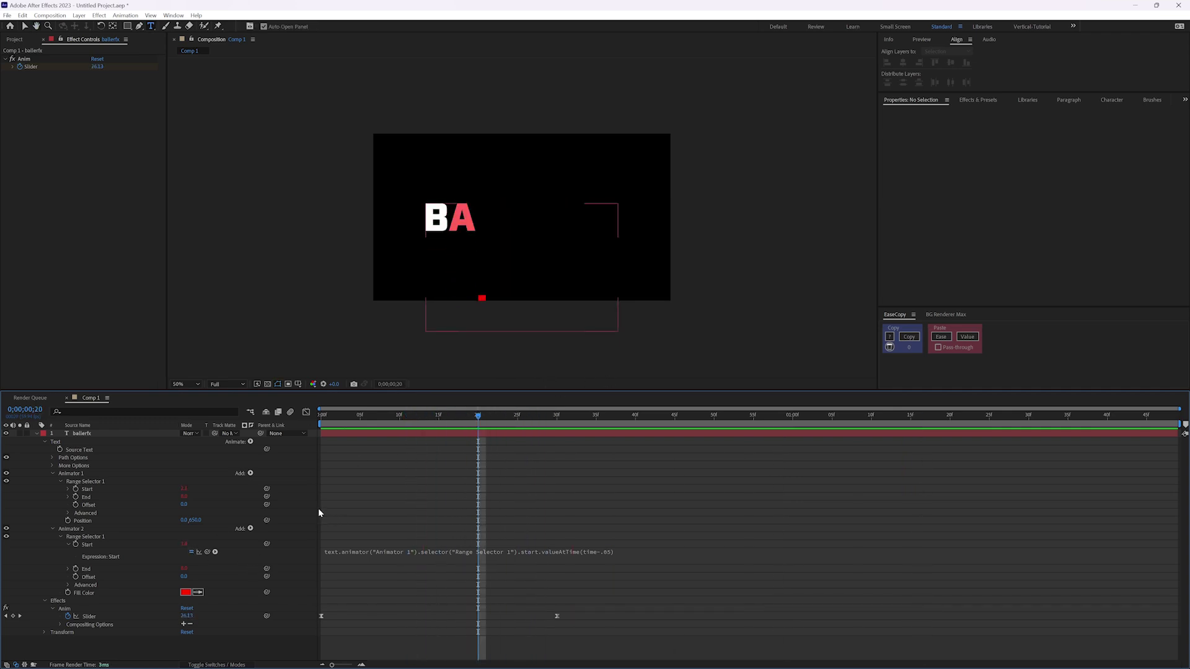
pyautogui.click(68, 434)
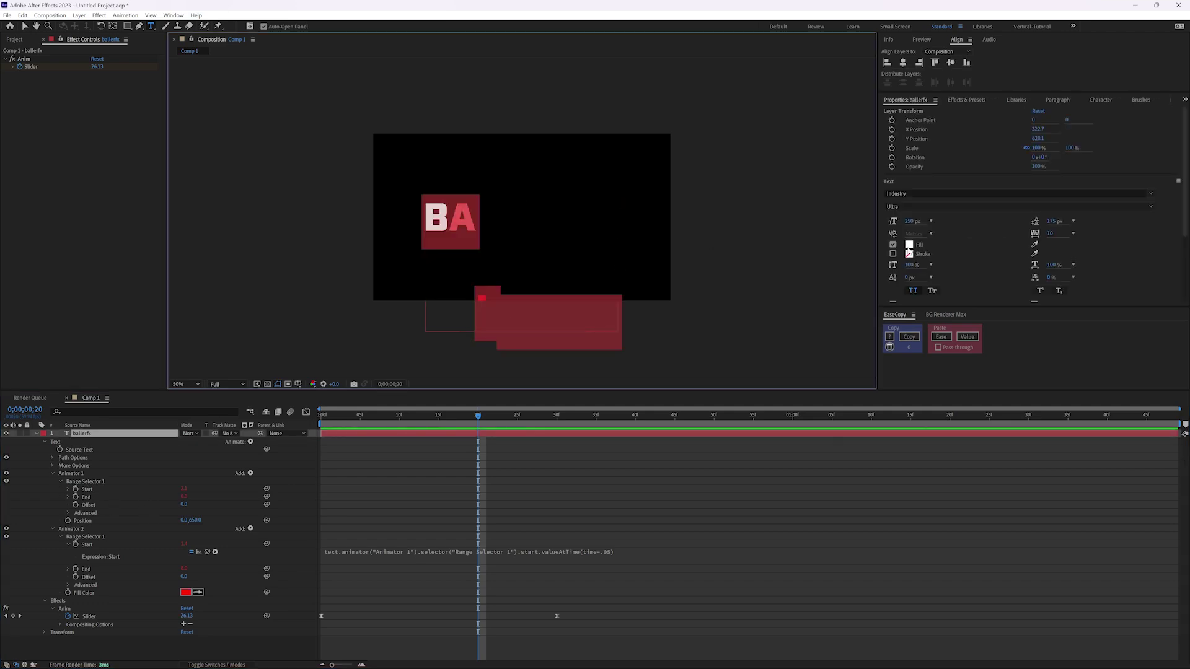
# Set the BALLERFX text fill colour to blue hex 0036FF
pyautogui.click(909, 245)
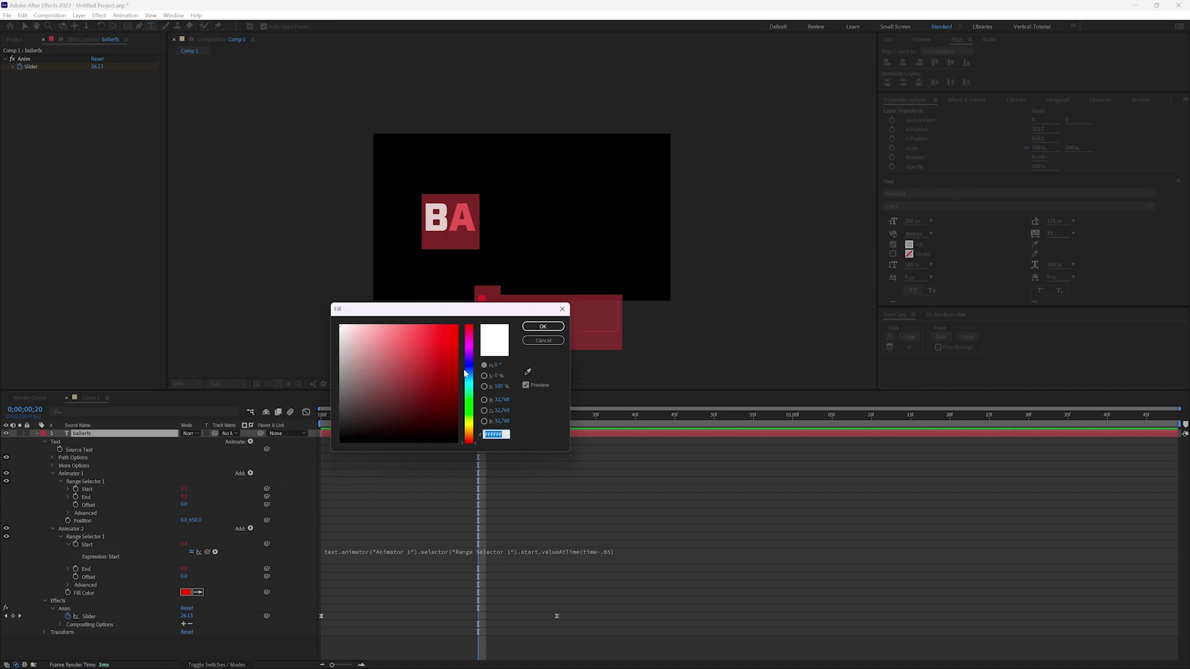
pyautogui.write('0036FF')
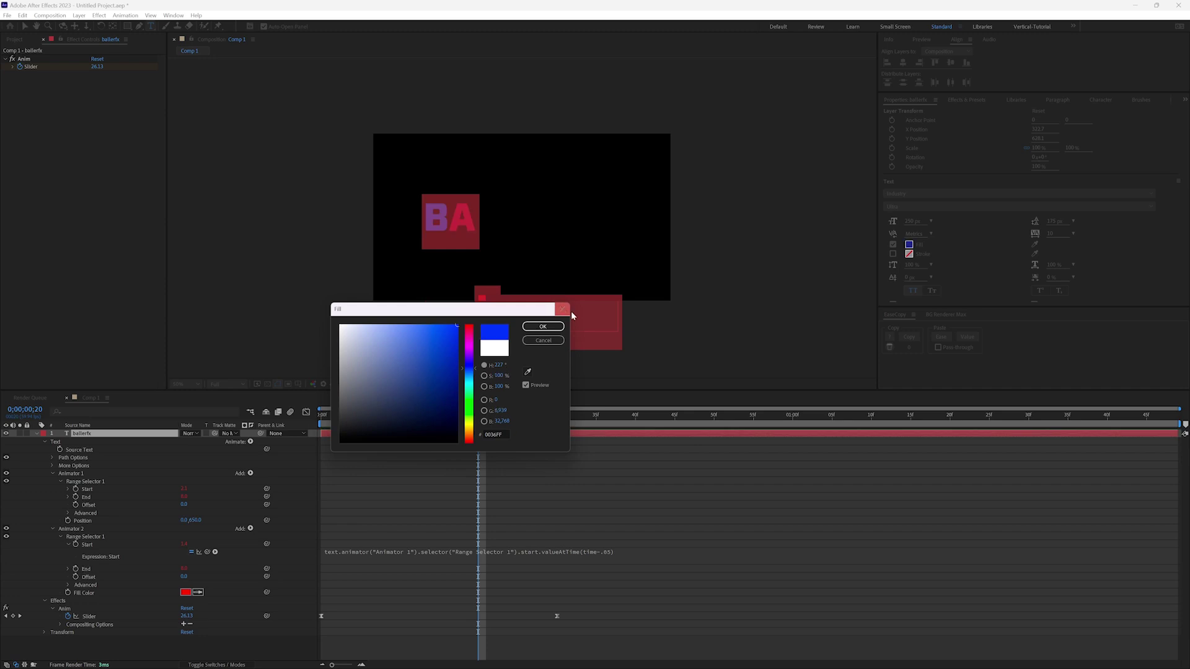
pyautogui.click(543, 327)
pyautogui.click(432, 505)
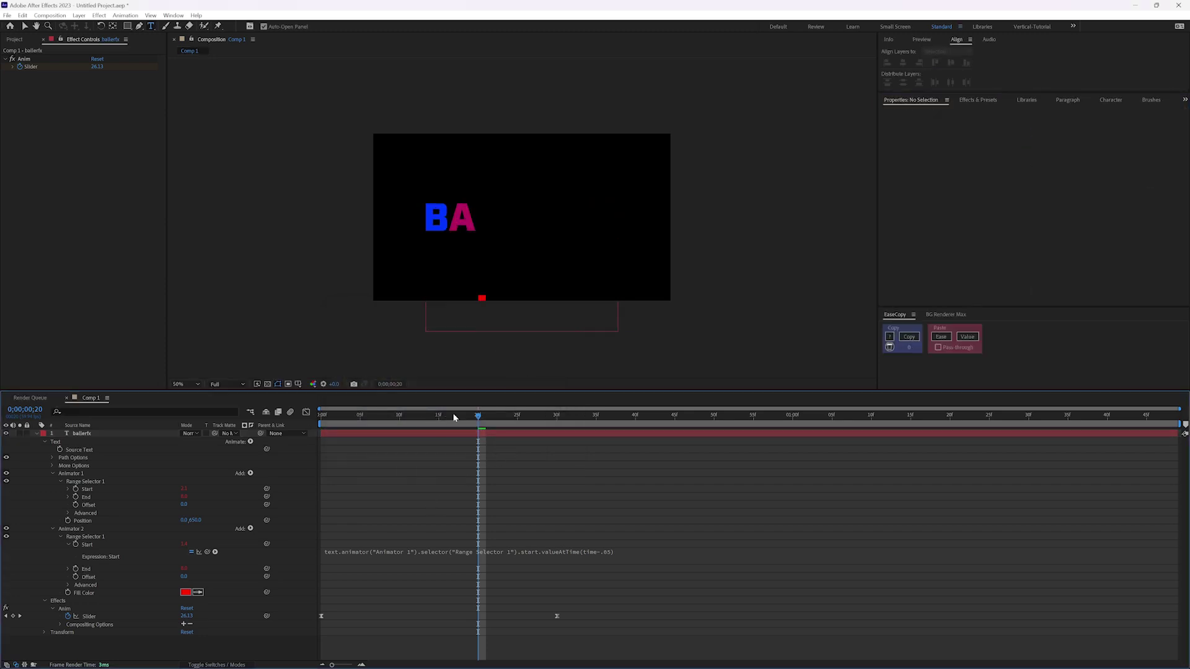
# Scrub and preview the animation to check each letter turning from red to blue
pyautogui.moveTo(454, 418); pyautogui.dragTo(359, 412)
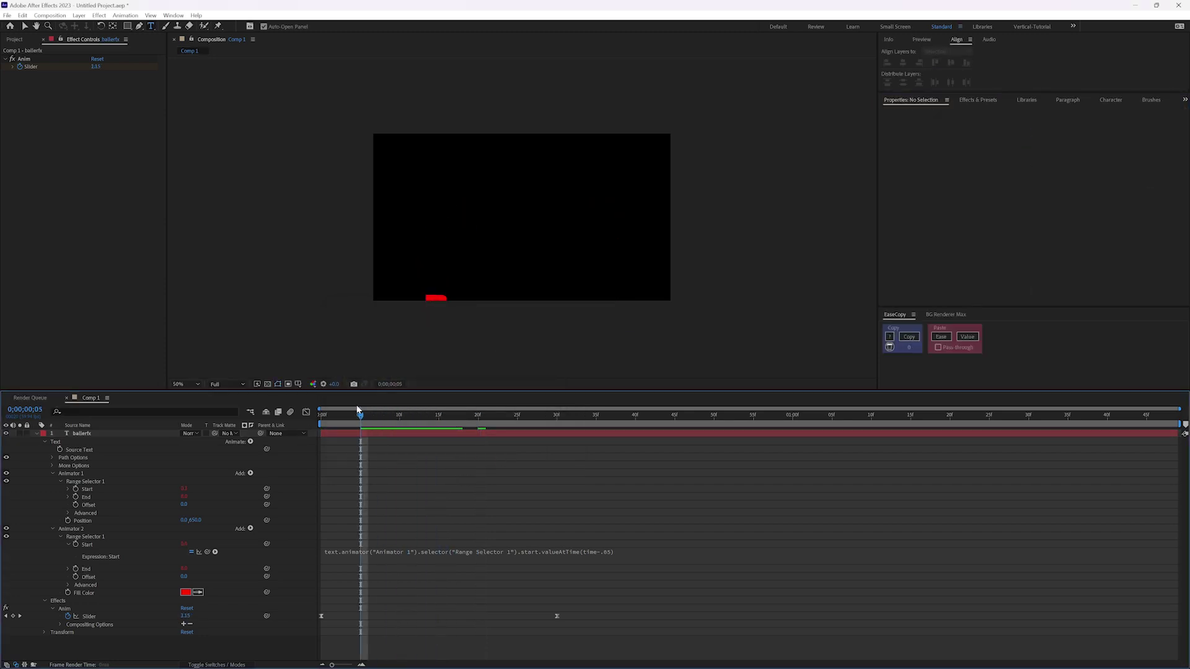
pyautogui.press('space')
pyautogui.moveTo(452, 412); pyautogui.dragTo(526, 414)
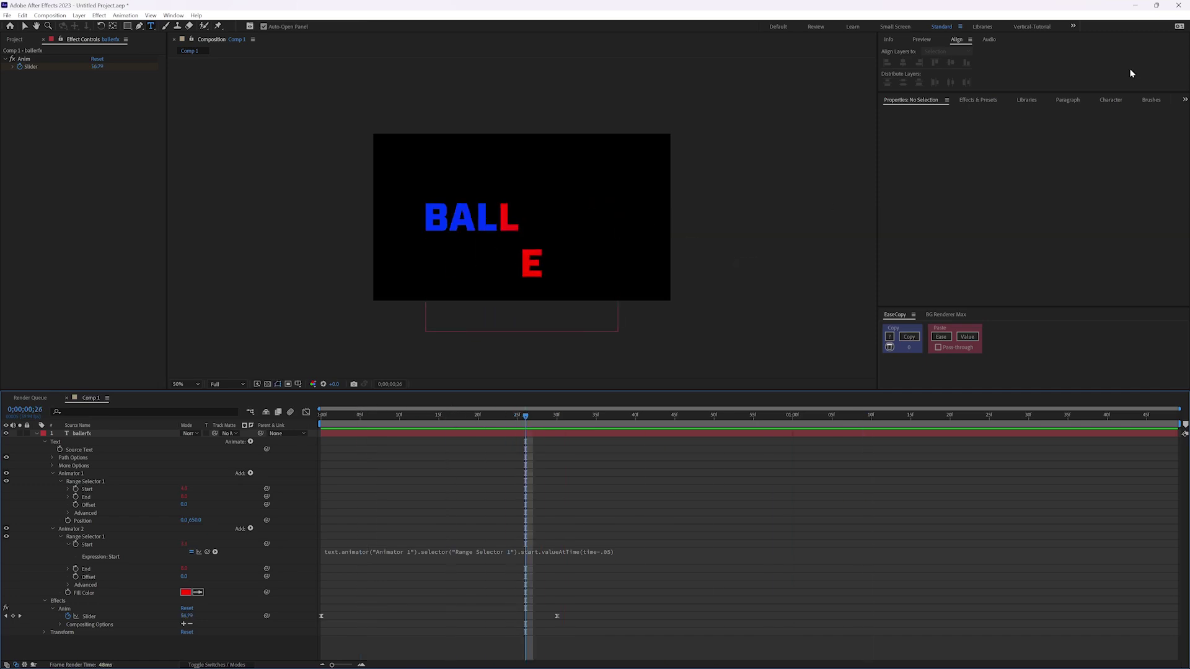
pyautogui.click(1111, 100)
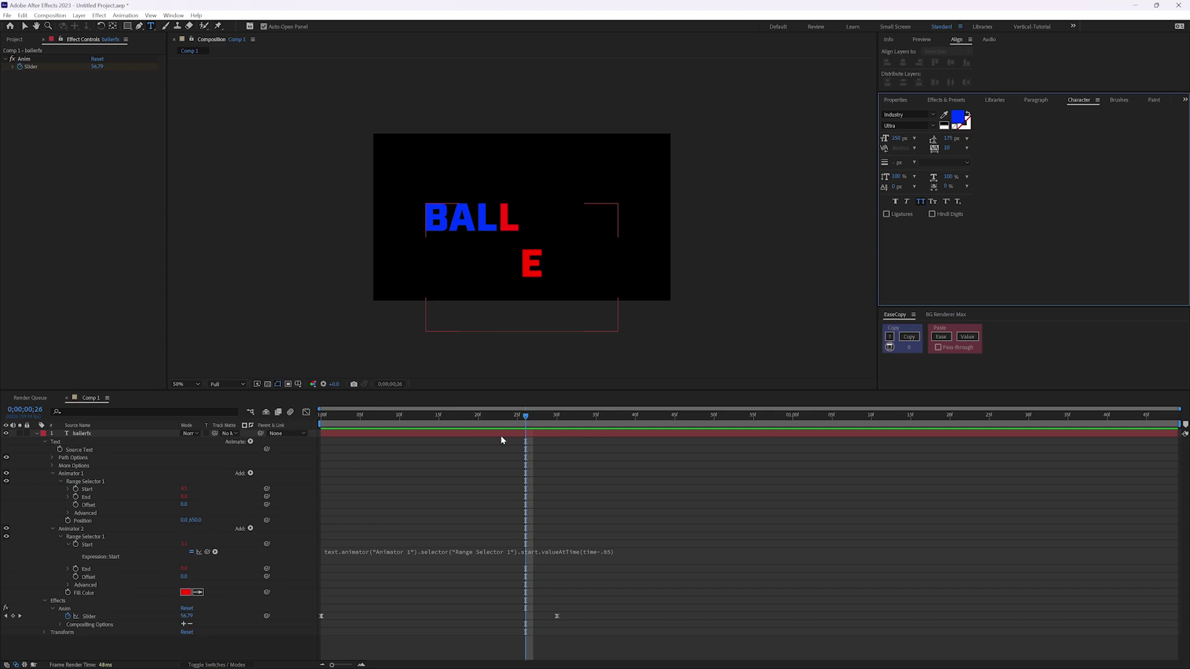
pyautogui.click(417, 415)
pyautogui.moveTo(417, 412); pyautogui.dragTo(518, 412)
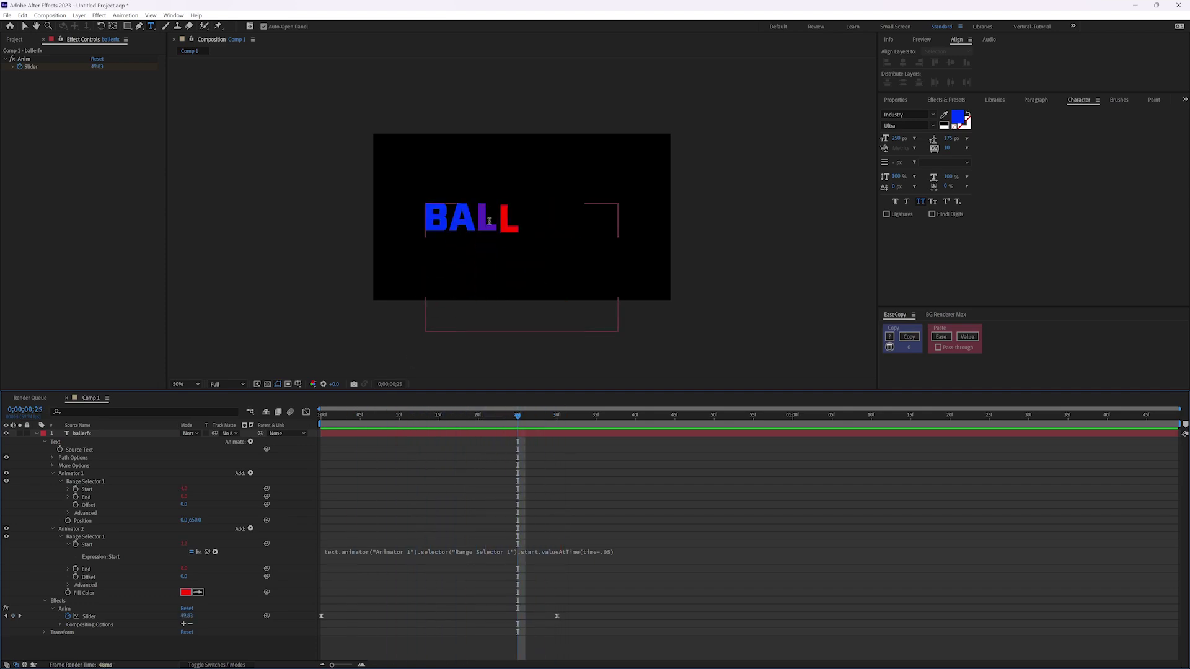
pyautogui.moveTo(455, 416)
pyautogui.mouseDown()
pyautogui.moveTo(399, 416)
pyautogui.moveTo(463, 416)
pyautogui.moveTo(408, 415)
pyautogui.moveTo(456, 414)
pyautogui.moveTo(438, 411)
pyautogui.mouseUp()
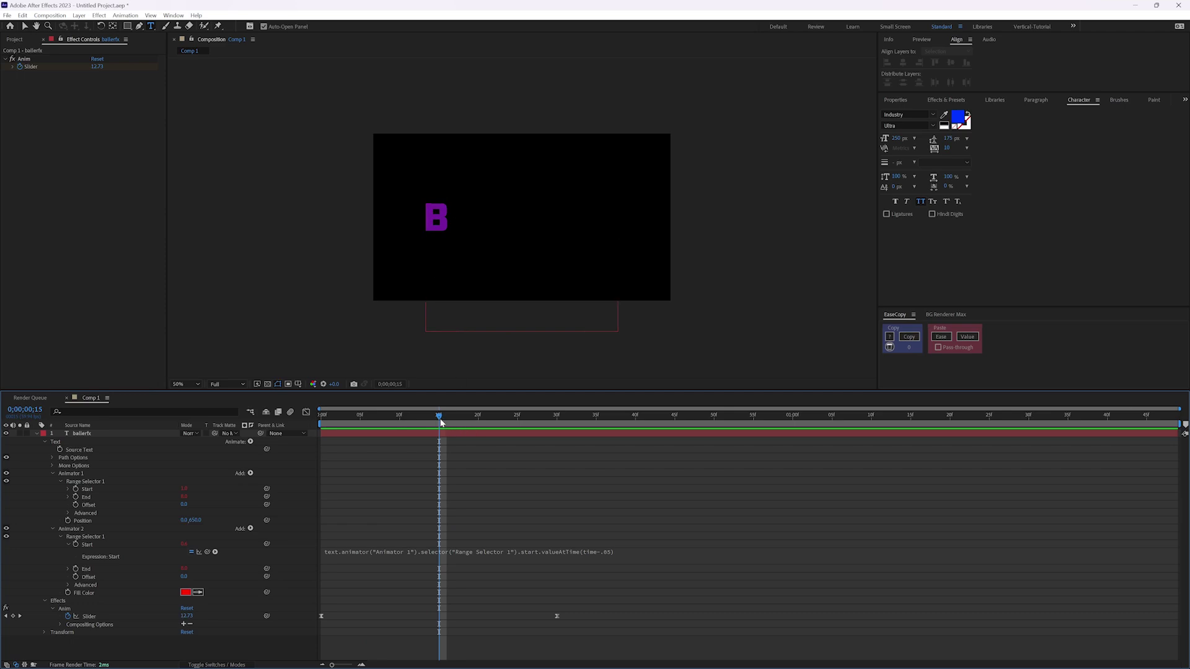
pyautogui.moveTo(441, 421); pyautogui.dragTo(493, 422)
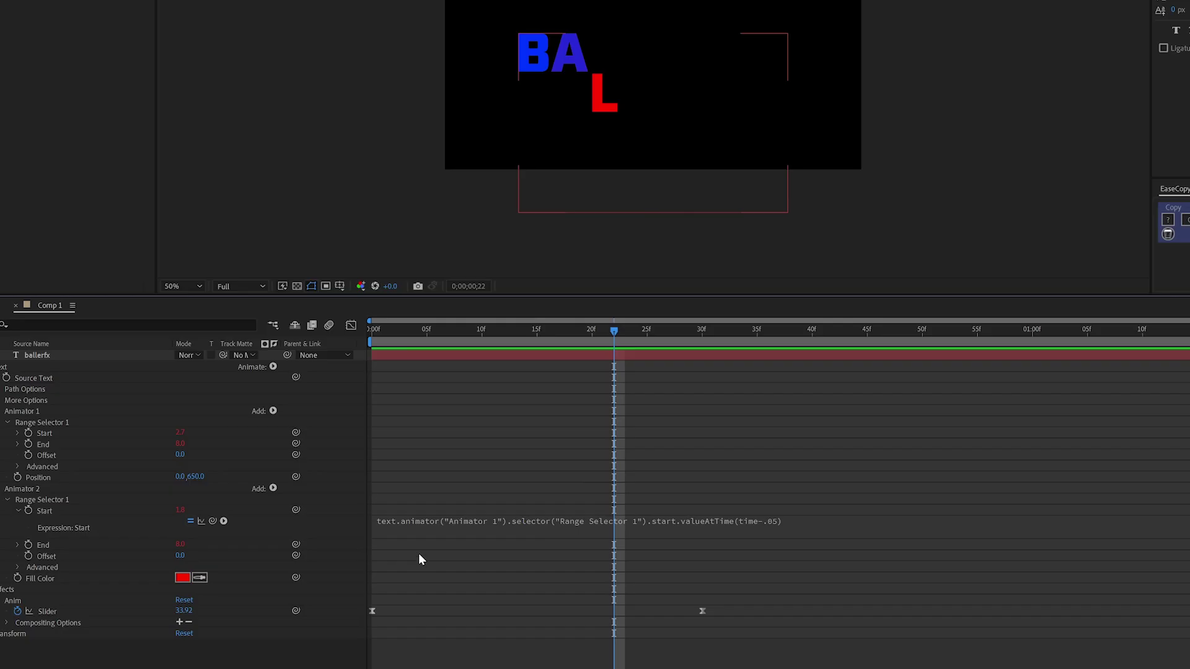
# Wrap Animator 2's Start expression in Math.round( … ) and commit it
pyautogui.click(424, 527)
pyautogui.click(390, 531)
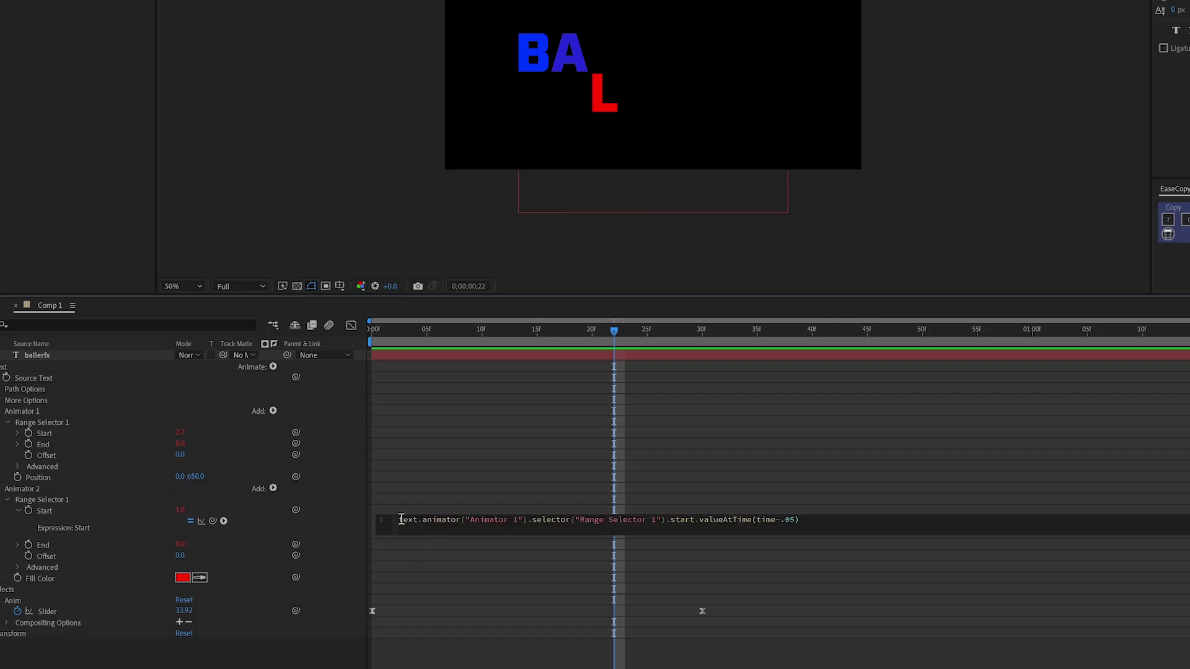
pyautogui.click(399, 519)
pyautogui.write('Math.r')
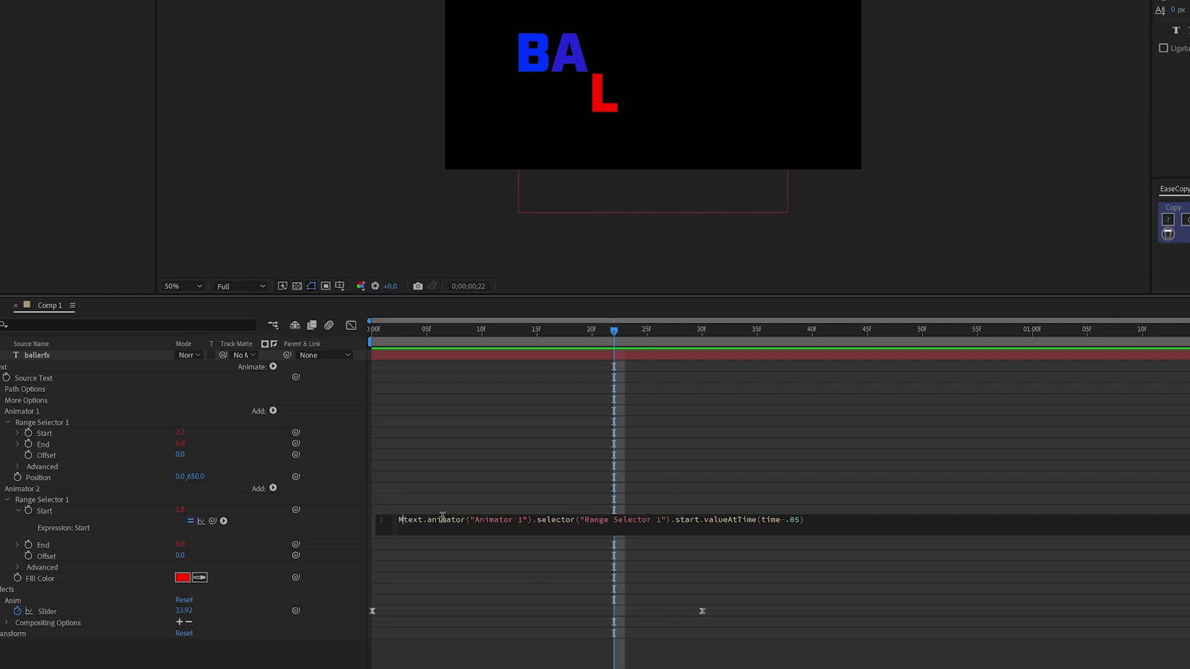
pyautogui.write('ou')
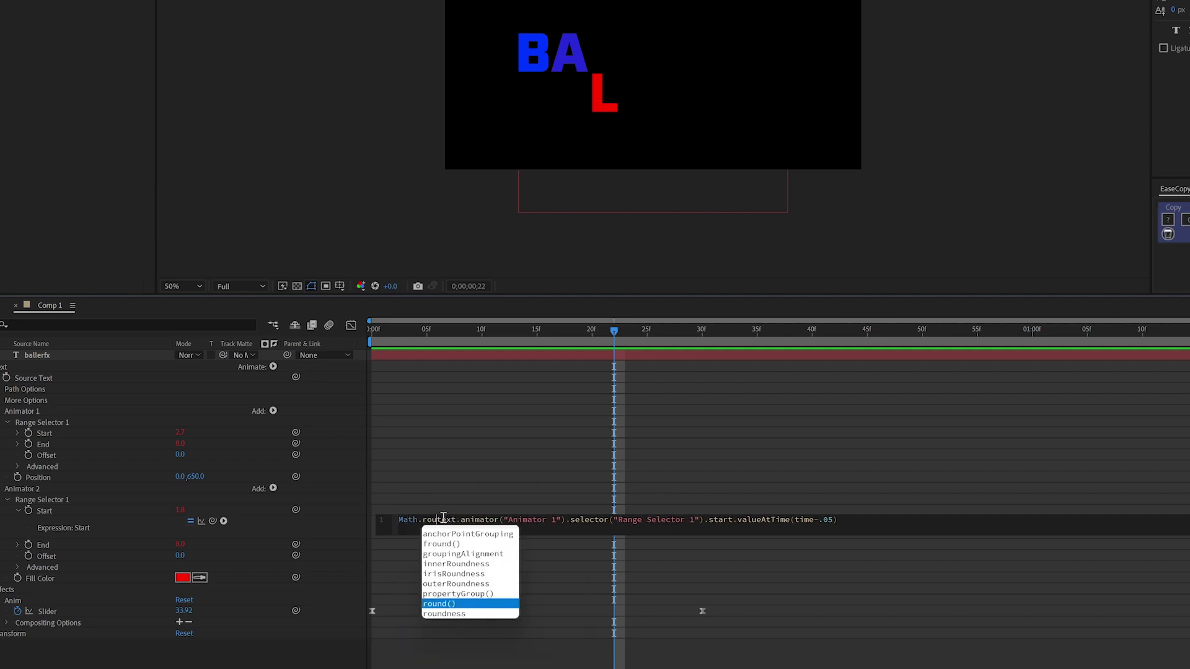
pyautogui.press('Return')
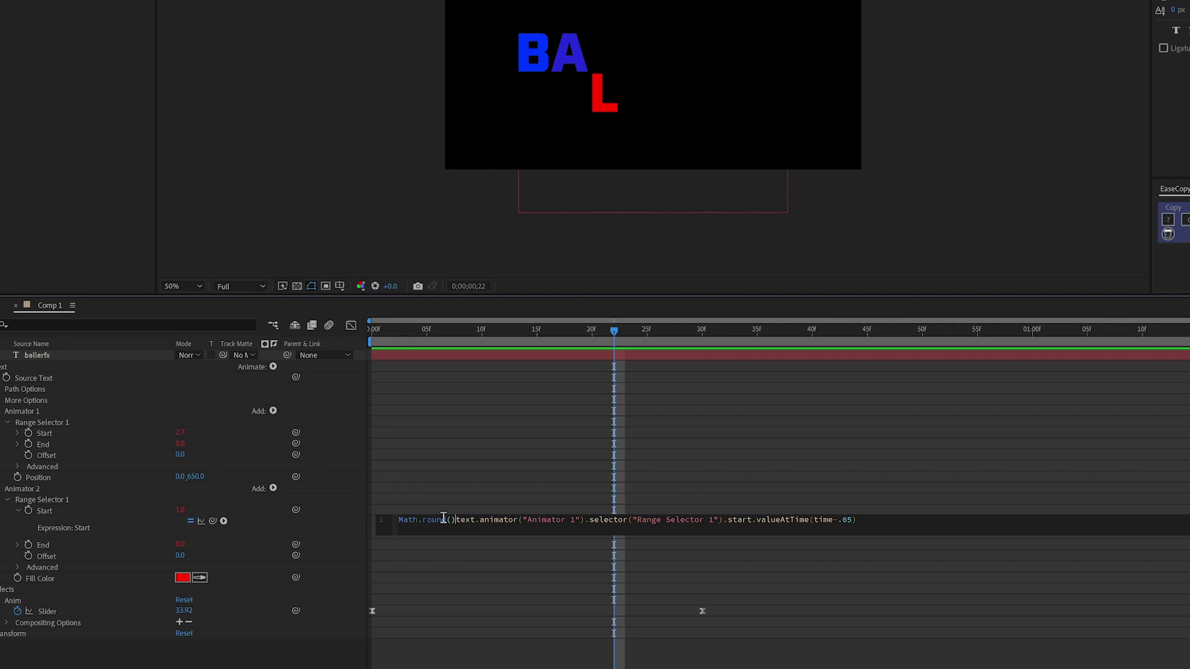
pyautogui.press('BackSpace')
pyautogui.press('BackSpace')
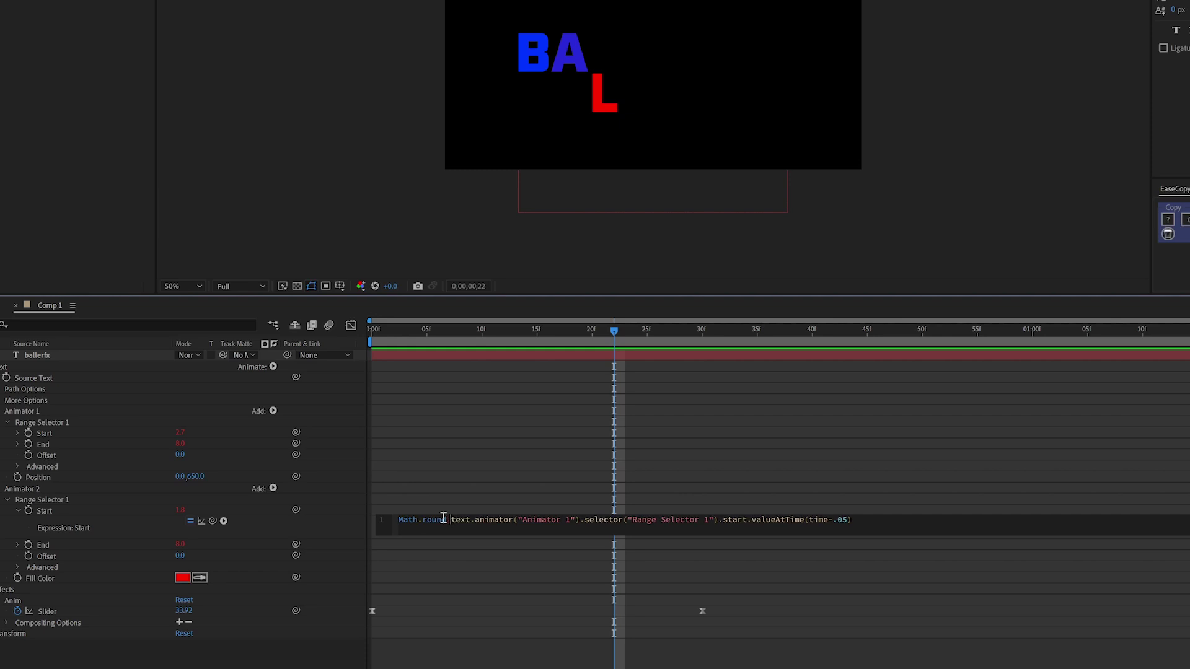
pyautogui.click(886, 524)
pyautogui.write(')')
pyautogui.click(329, 528)
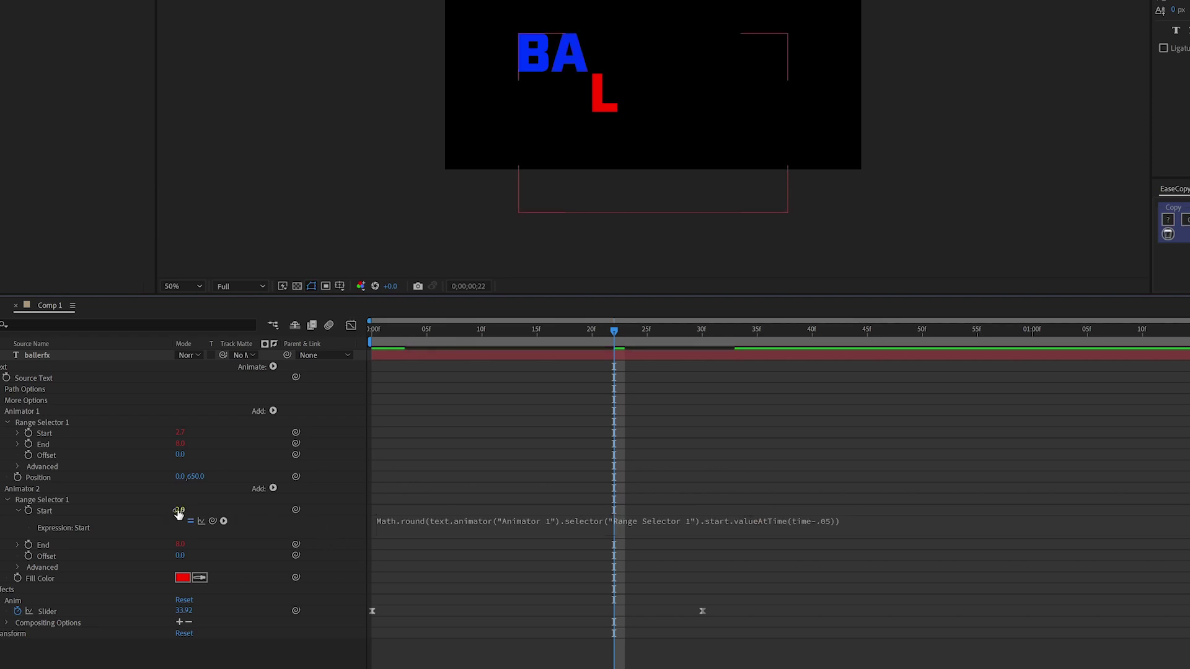
# Preview from frame 10 to confirm the letters settle blue, then collapse Animator 2
pyautogui.moveTo(597, 328); pyautogui.dragTo(367, 350)
pyautogui.press('space')
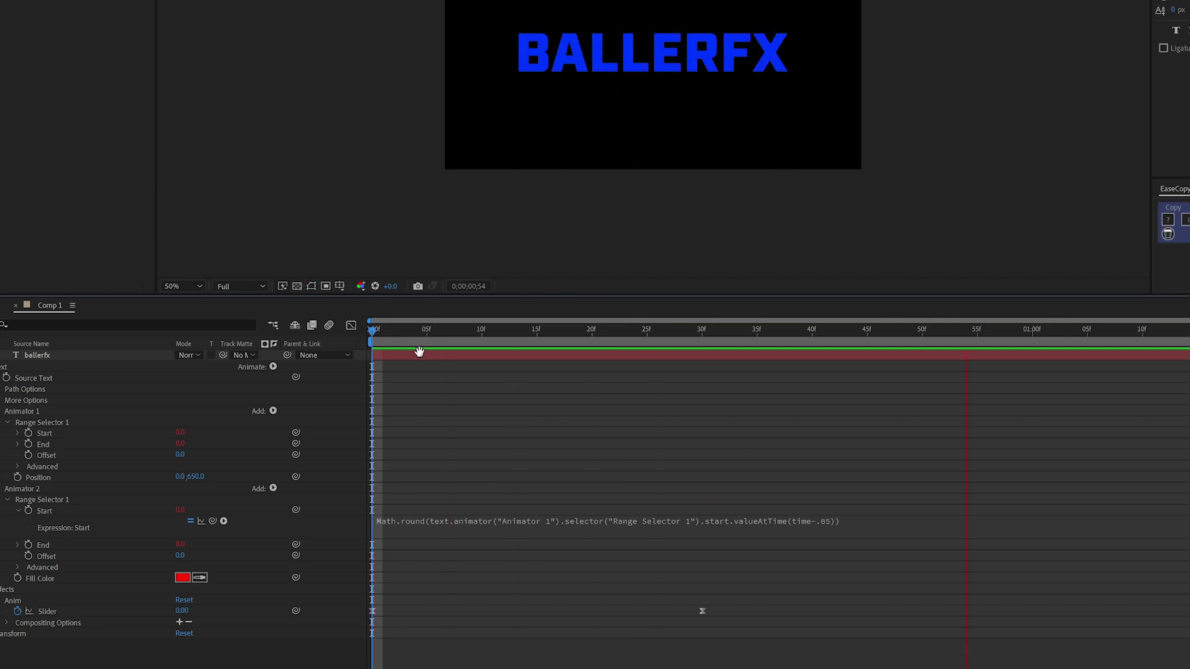
pyautogui.press('space')
pyautogui.press('space')
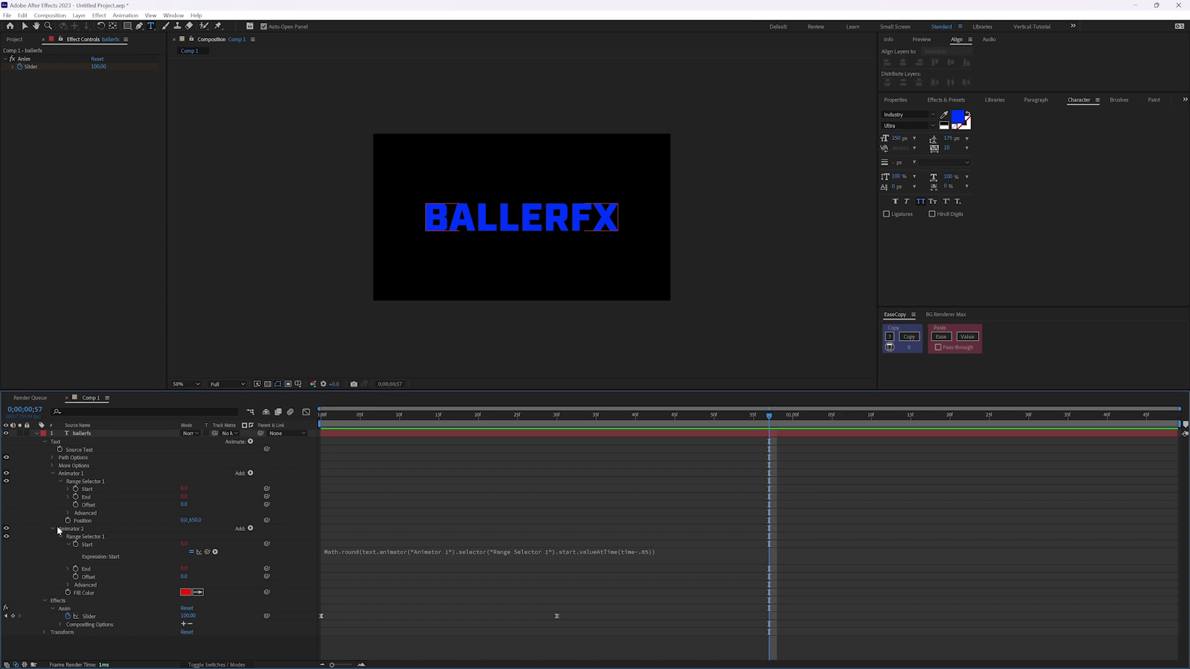
pyautogui.click(52, 529)
# Collapse the ballerfx layer's properties and duplicate the layer with Ctrl+D
pyautogui.click(52, 473)
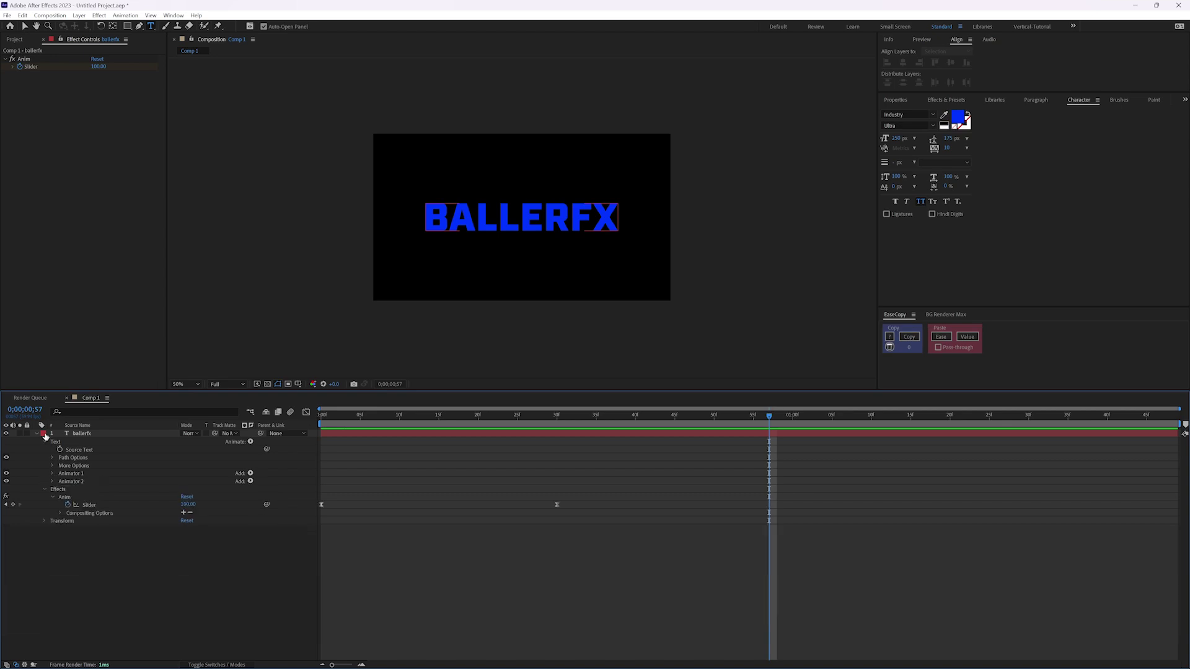
pyautogui.click(37, 433)
pyautogui.click(87, 434)
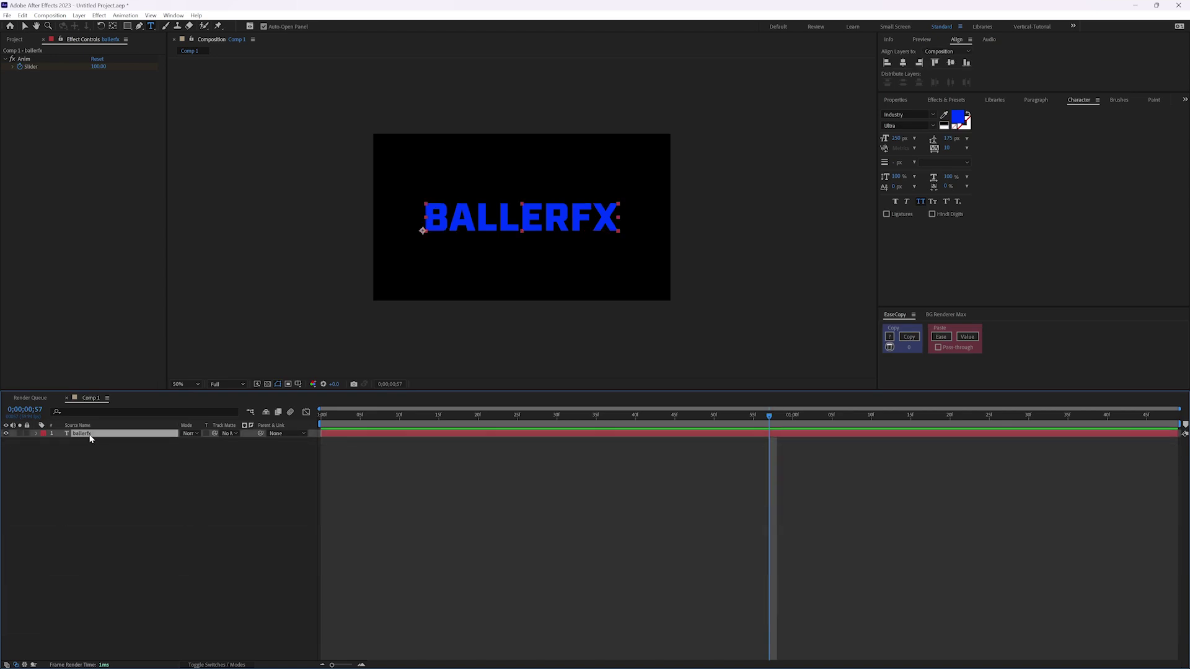
pyautogui.hotkey('ctrl', 'd')
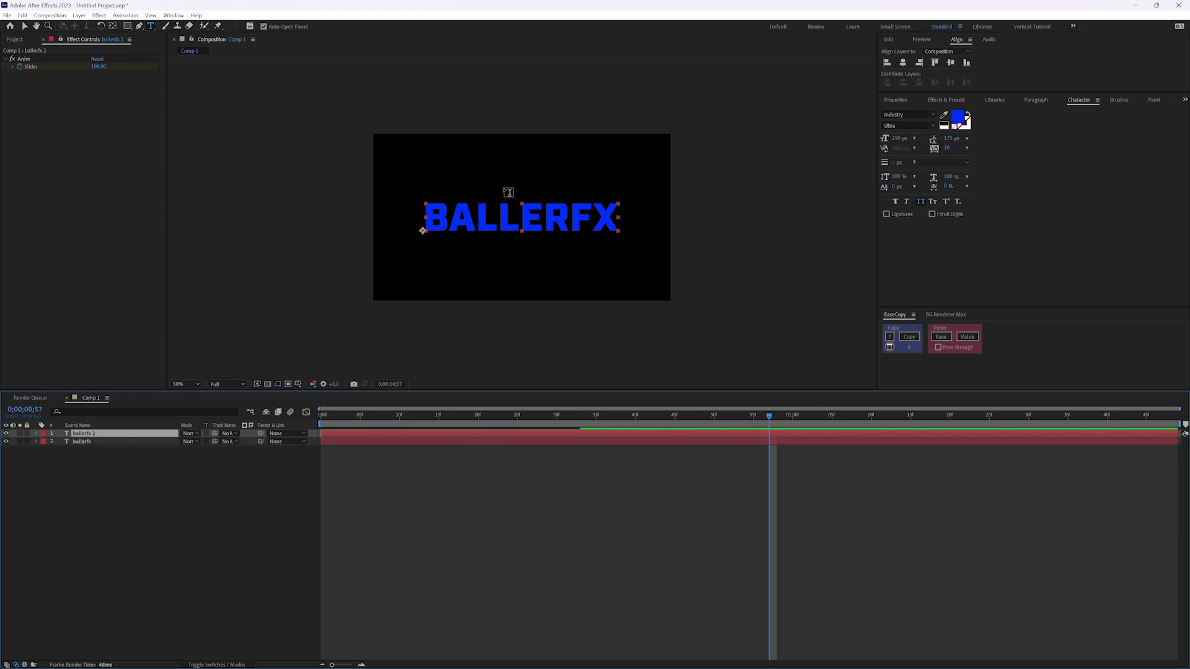
# Move the ballerfx 2 copy about 60 px up and scrub to frame 20 to compare both lines
pyautogui.press('v')
pyautogui.click(484, 218)
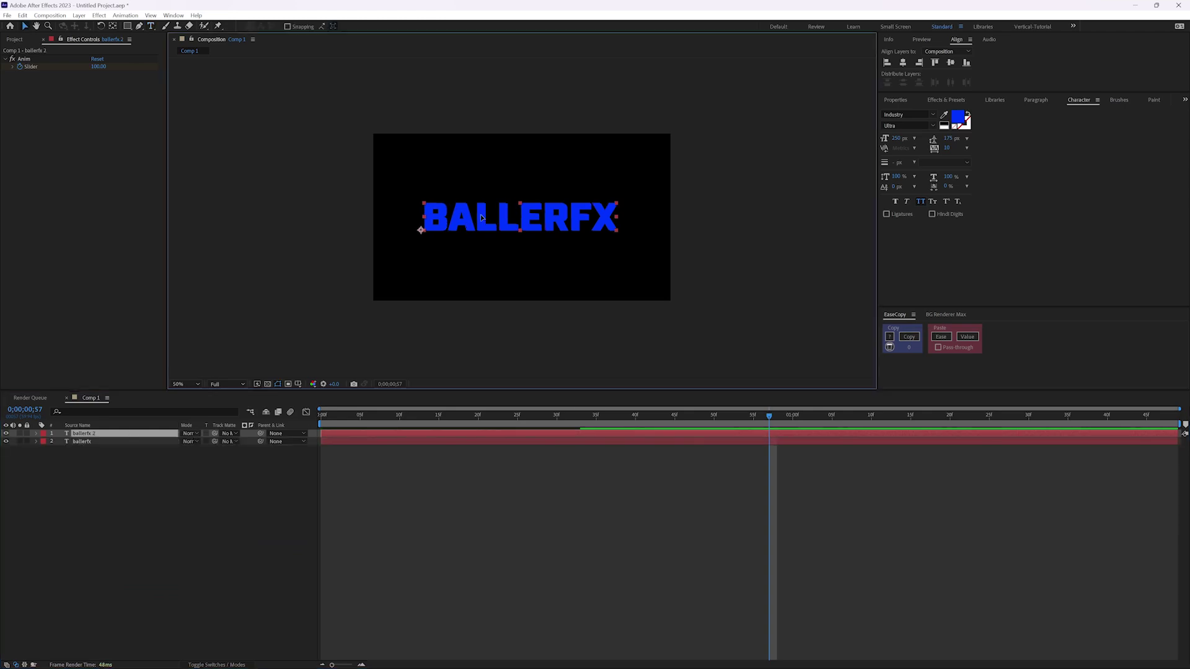
pyautogui.moveTo(484, 219); pyautogui.dragTo(485, 181)
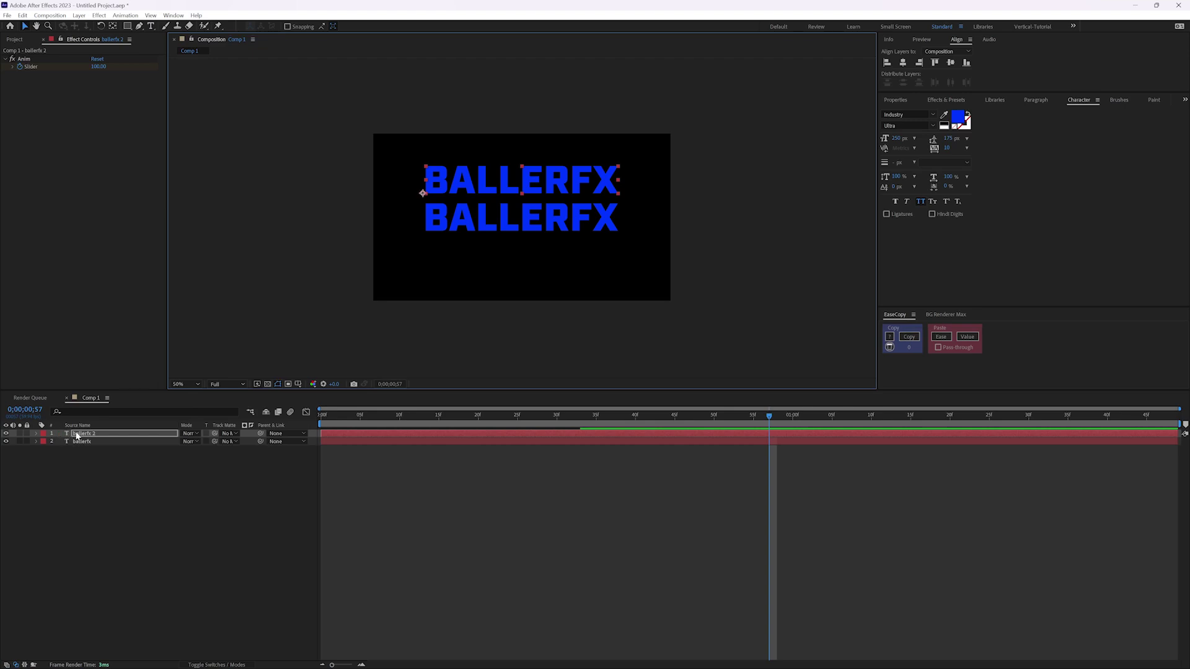
pyautogui.moveTo(671, 421); pyautogui.dragTo(595, 414)
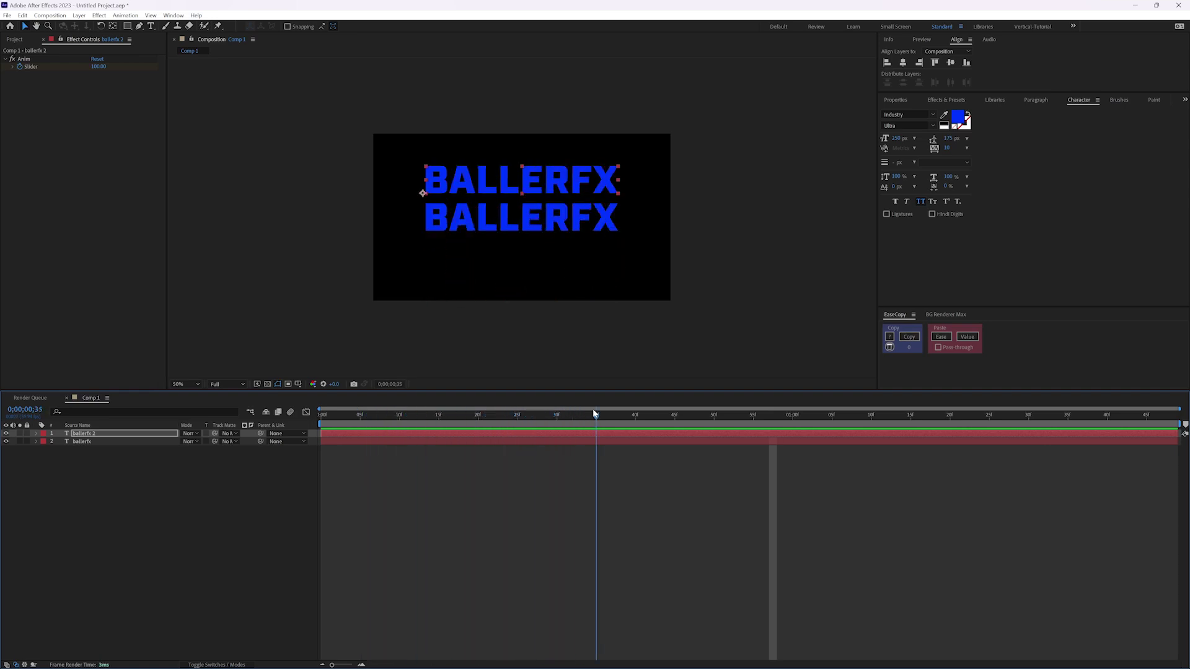
pyautogui.doubleClick(67, 435)
# Turn off the fill on ballerfx 2, enable its stroke, and scrub back to frame 10 to check
pyautogui.click(893, 244)
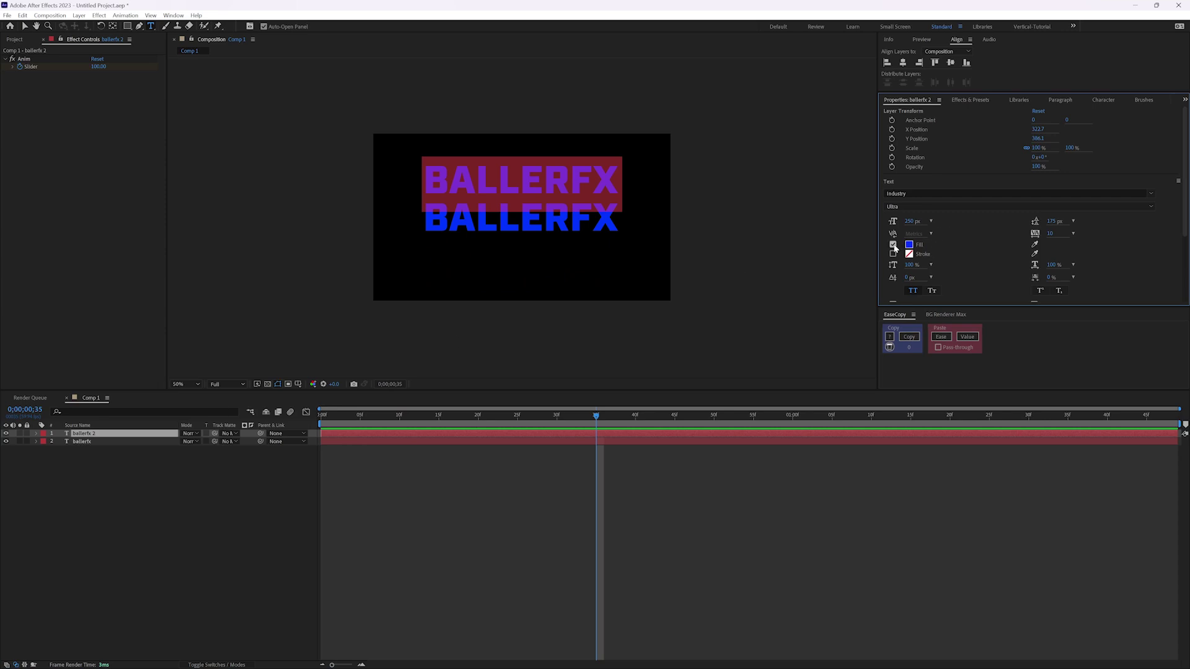
pyautogui.click(893, 254)
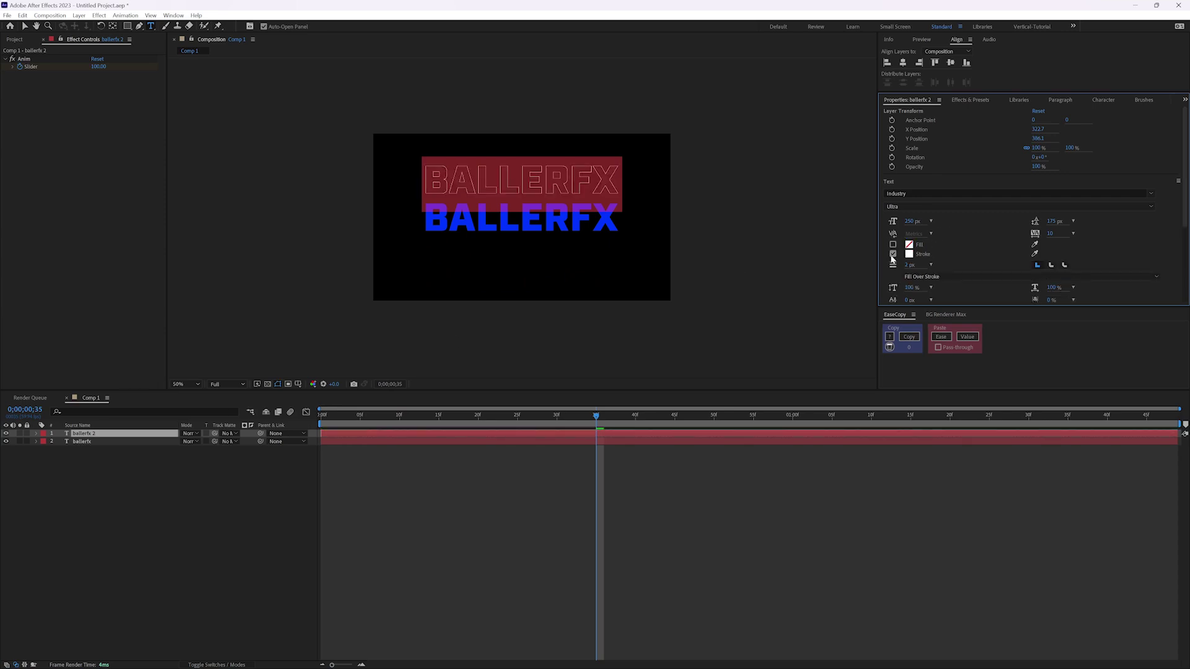
pyautogui.click(133, 531)
pyautogui.moveTo(427, 415); pyautogui.dragTo(330, 409)
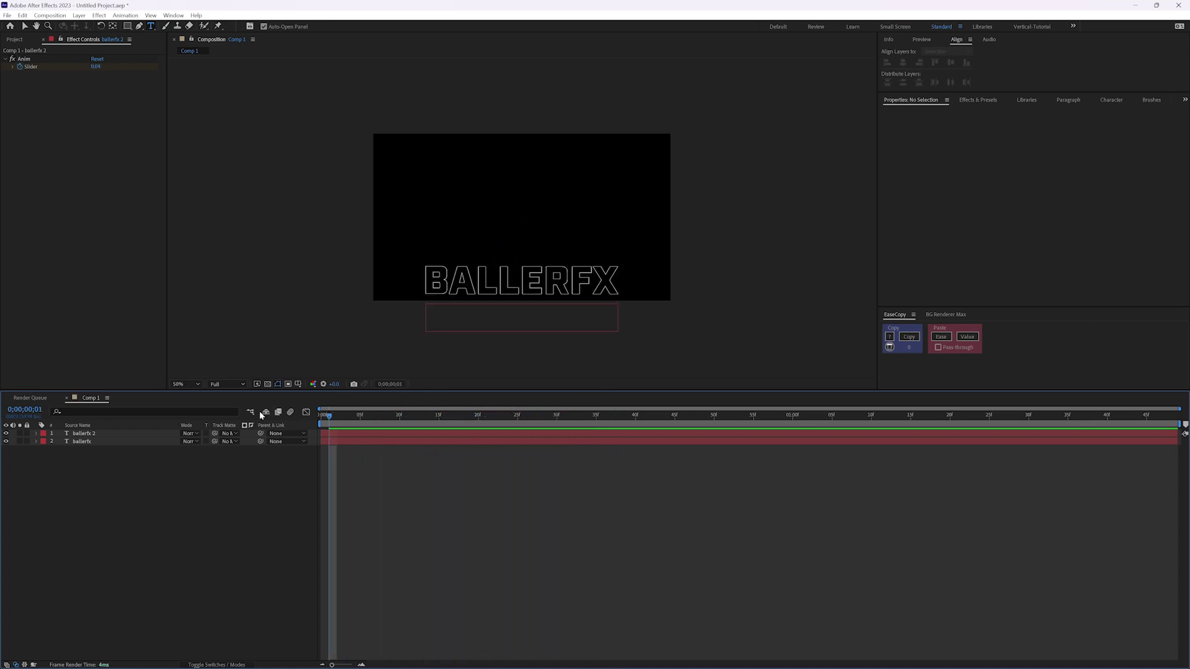
# Select the ballerfx 2 layer and expand its properties
pyautogui.click(532, 296)
pyautogui.press('Return')
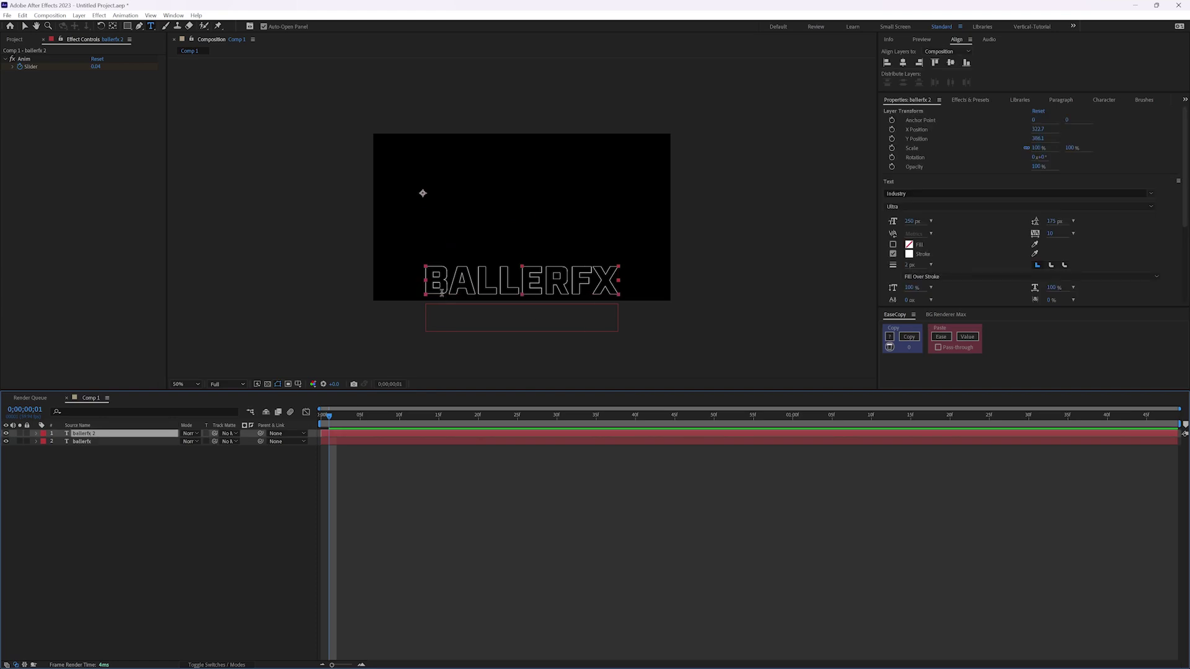
pyautogui.click(35, 434)
# Add an RGB Stroke Color property to Animator 2 of ballerfx 2
pyautogui.click(41, 442)
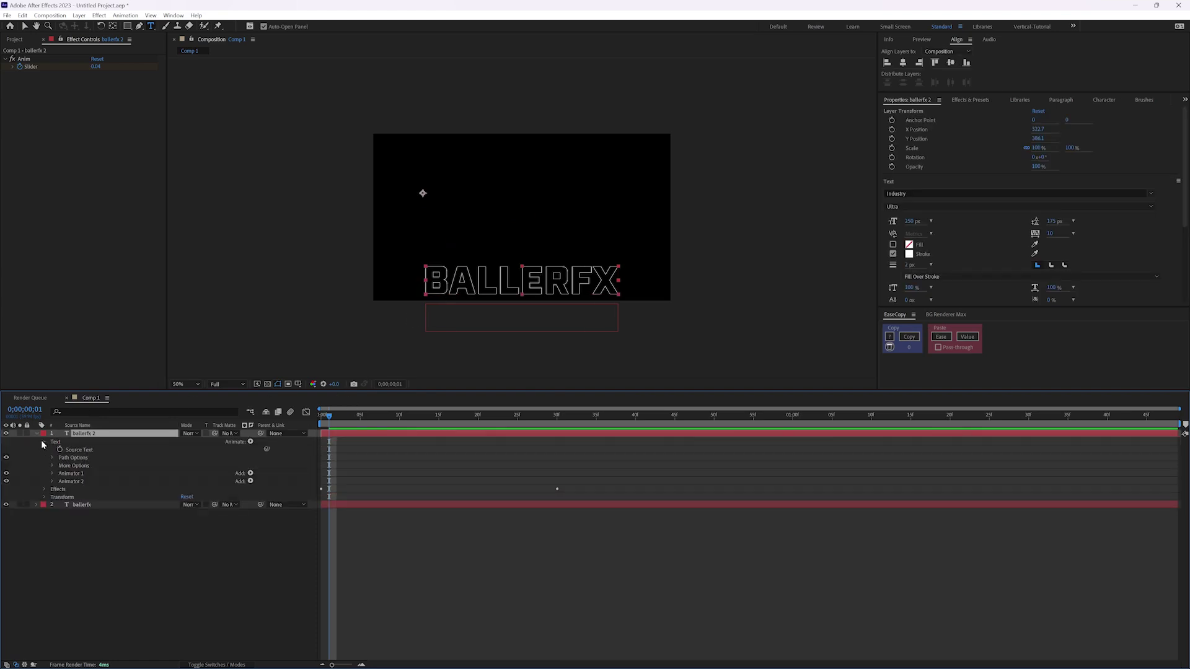
pyautogui.click(52, 482)
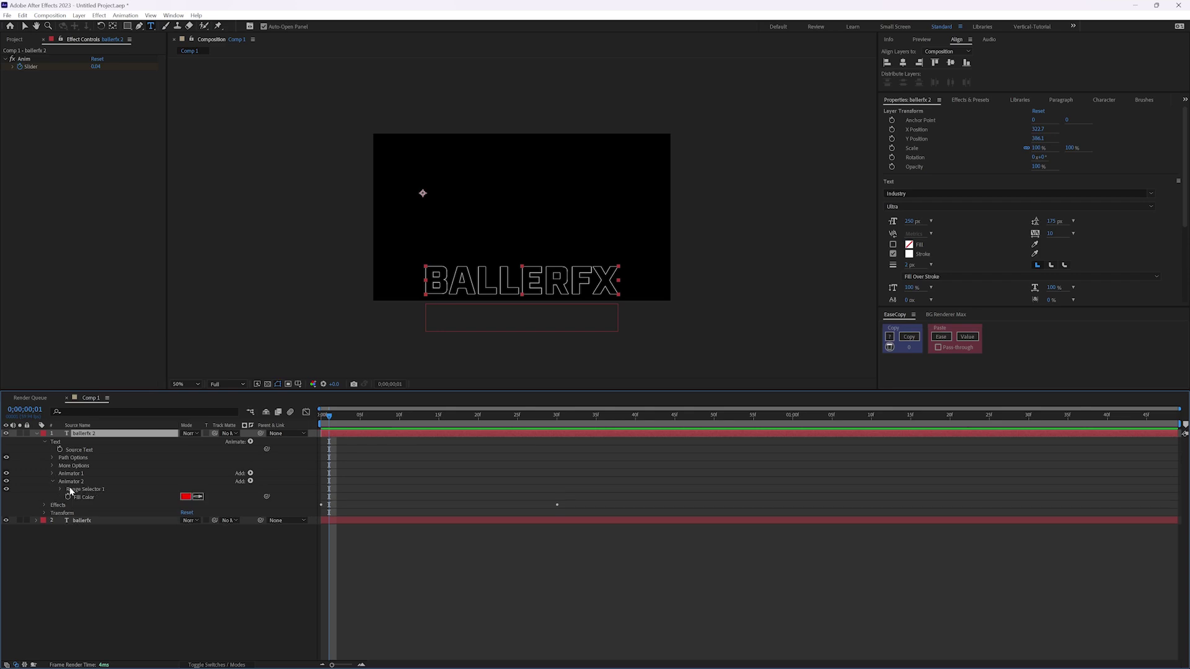
pyautogui.click(62, 490)
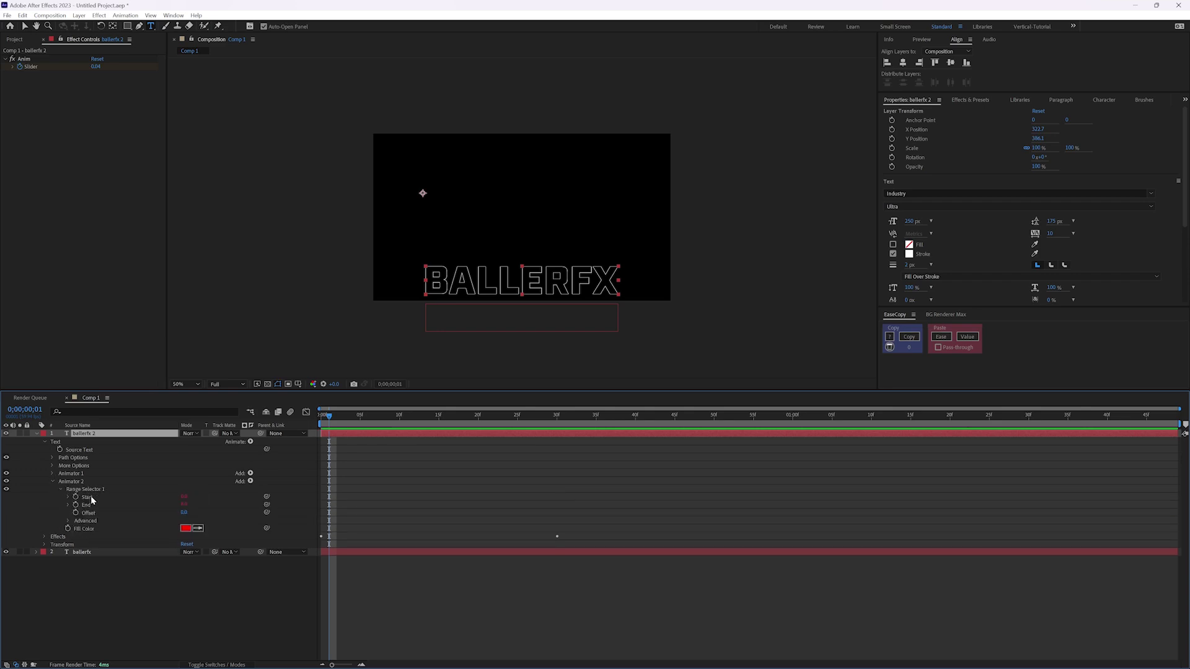
pyautogui.click(72, 482)
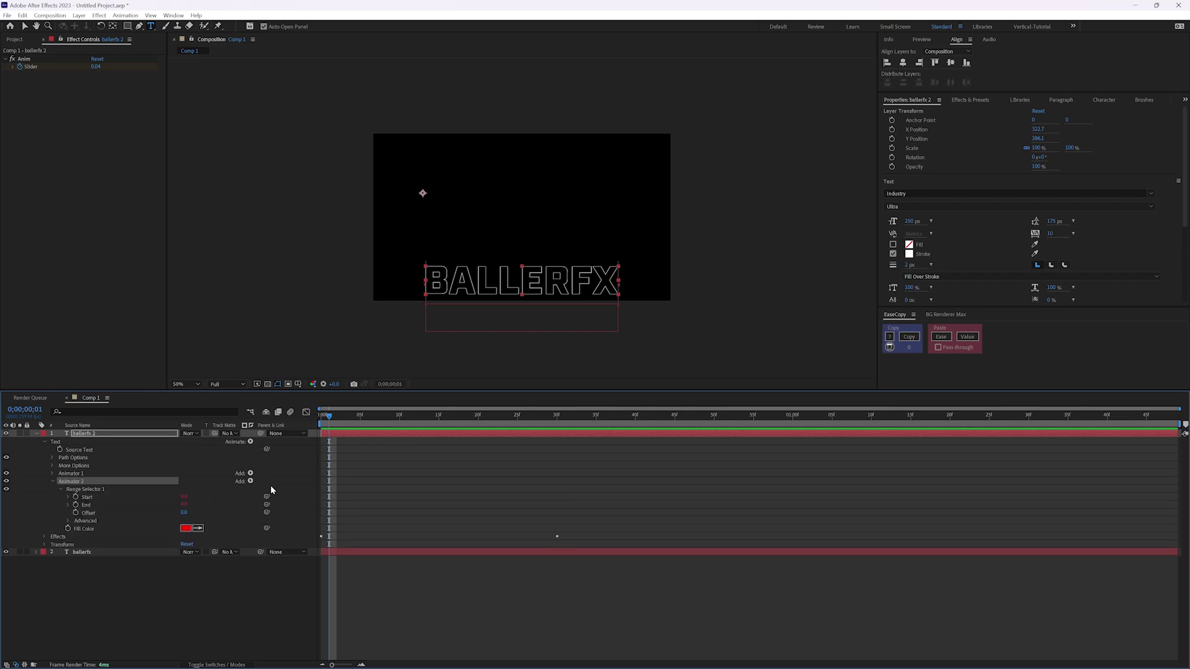
pyautogui.click(250, 482)
pyautogui.moveTo(275, 486)
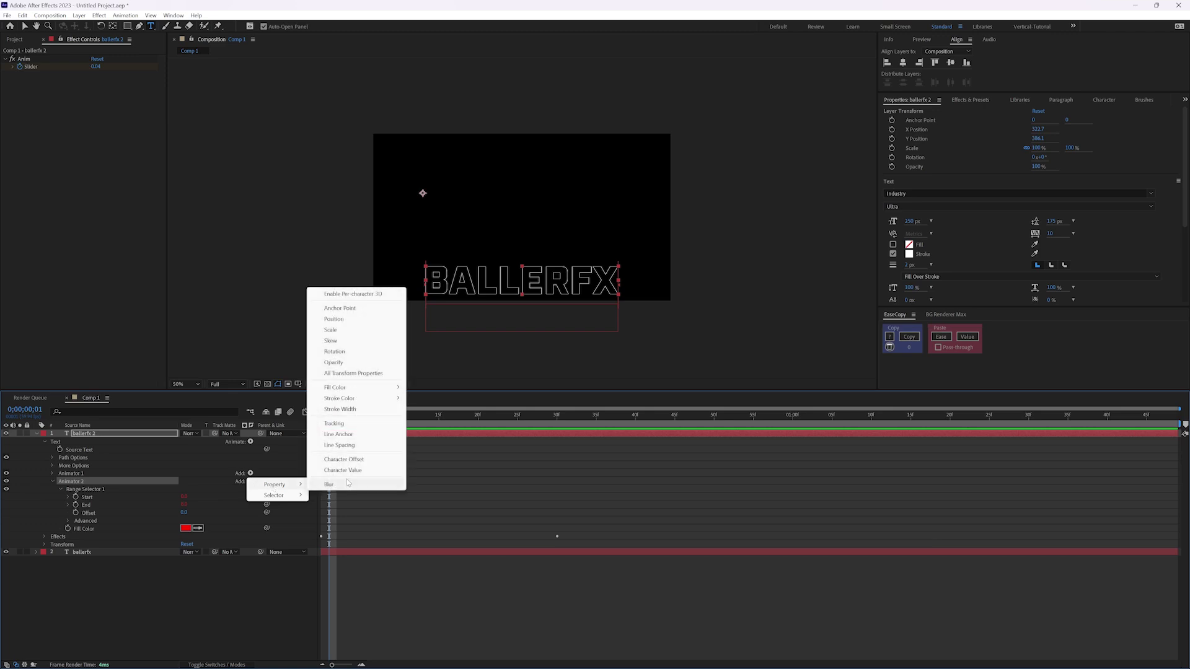
pyautogui.moveTo(360, 399)
pyautogui.click(421, 398)
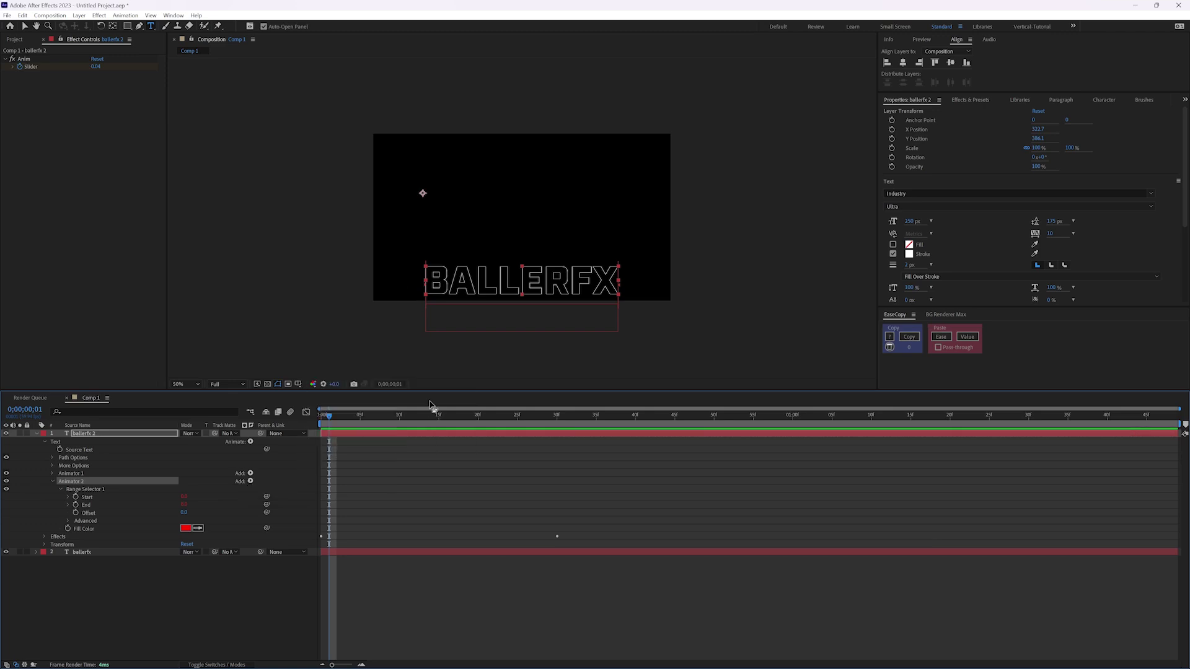
# Delete Animator 2's Fill Color property, then check frame 33 and preview the animation
pyautogui.click(85, 531)
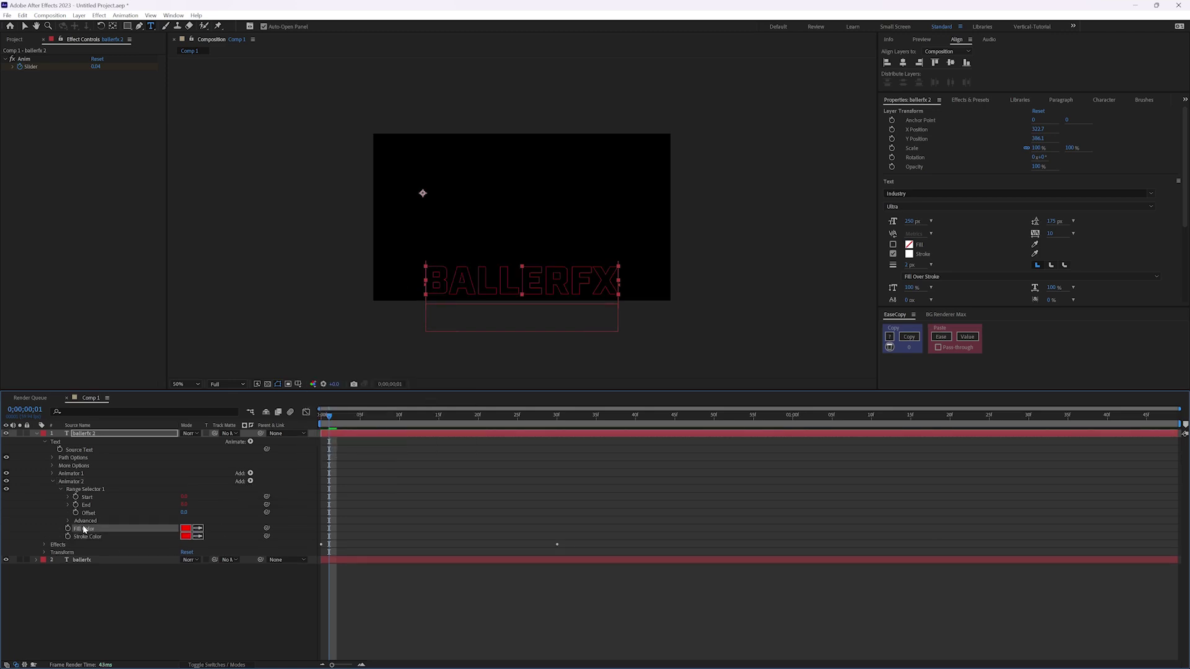
pyautogui.press('Delete')
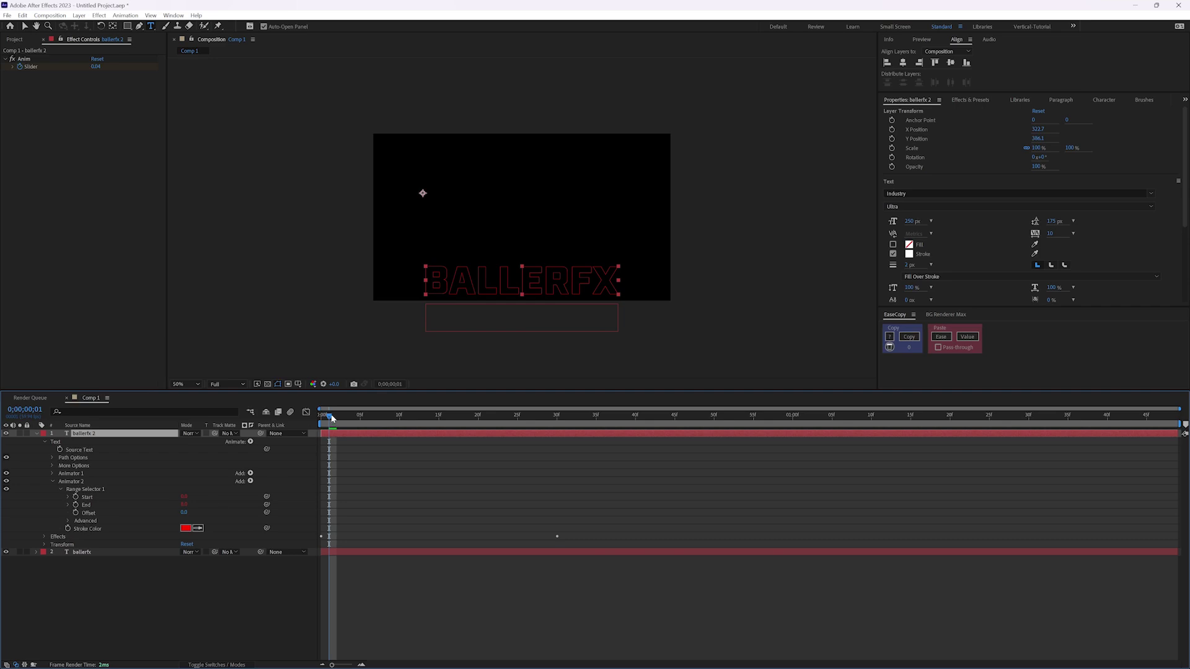
pyautogui.moveTo(335, 419); pyautogui.dragTo(581, 415)
pyautogui.press('space')
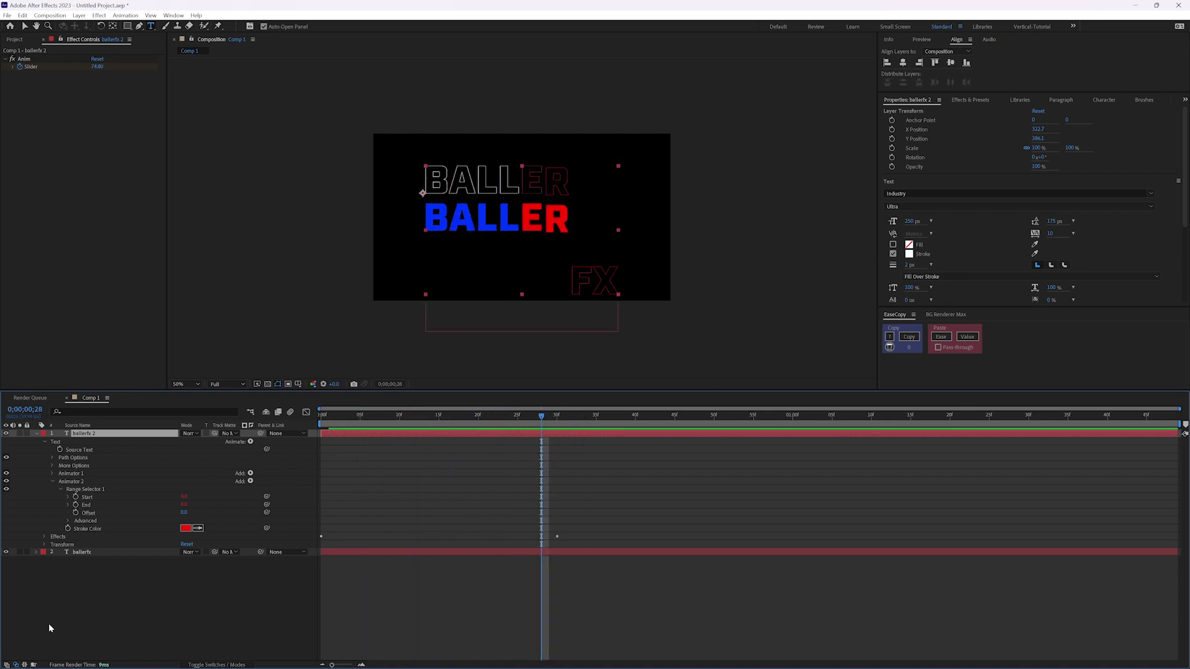
# Set the outline text's stroke colour to the blue sampled from the solid BALLER text
pyautogui.click(909, 254)
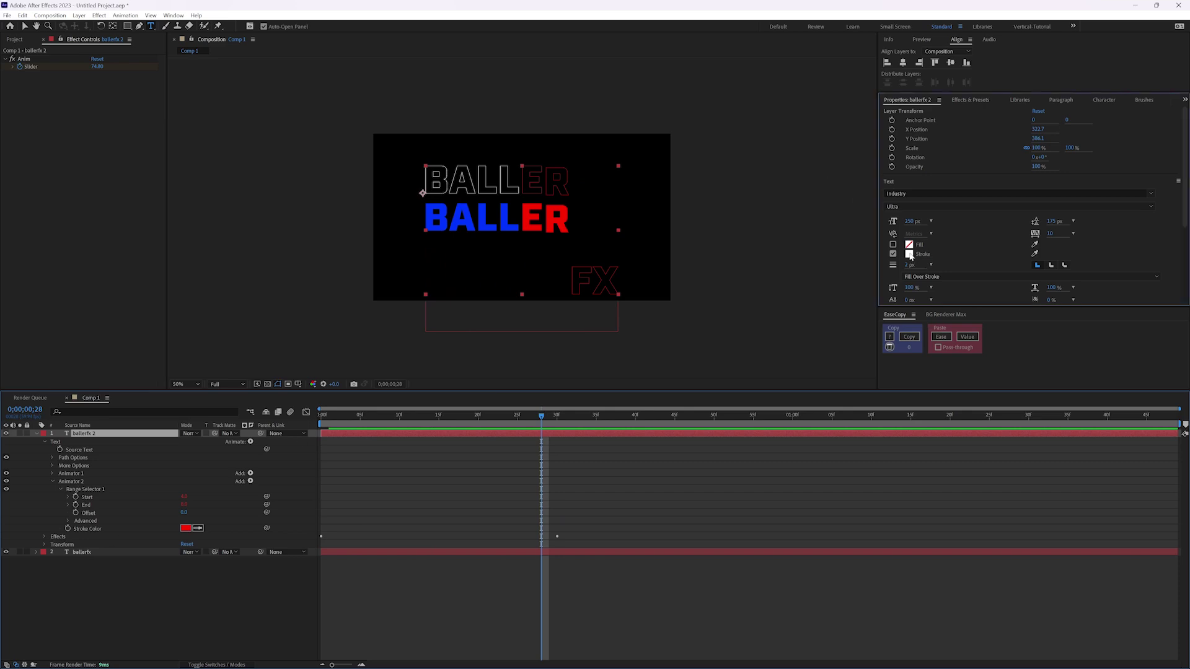
pyautogui.click(528, 373)
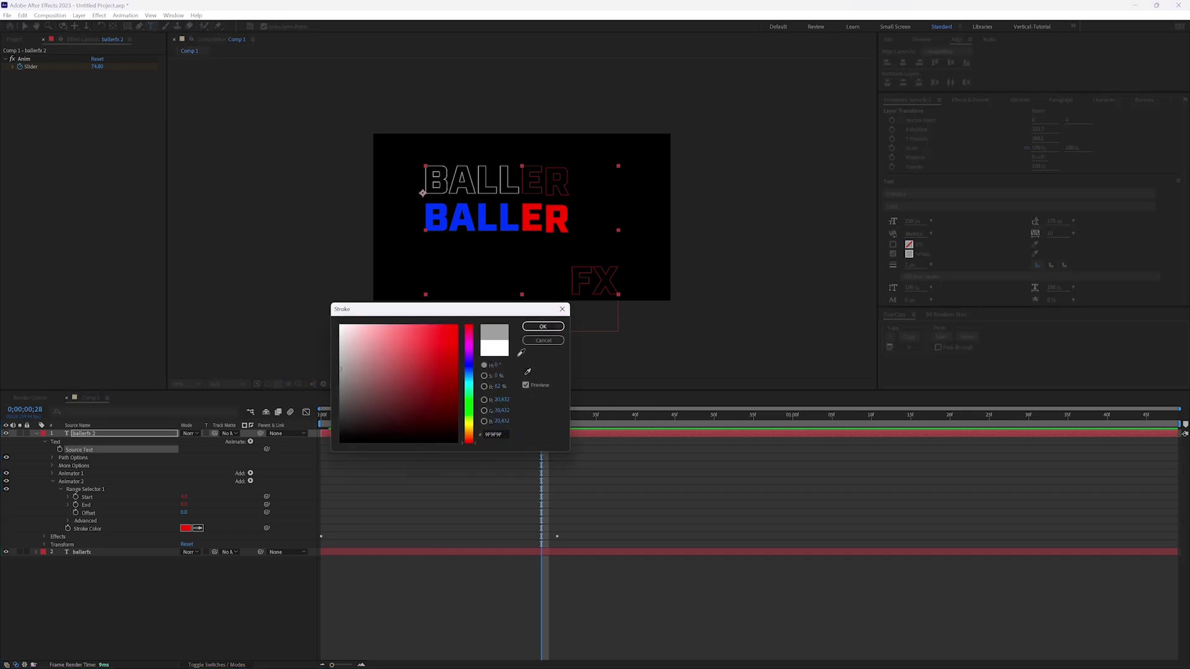
pyautogui.click(471, 225)
pyautogui.click(543, 327)
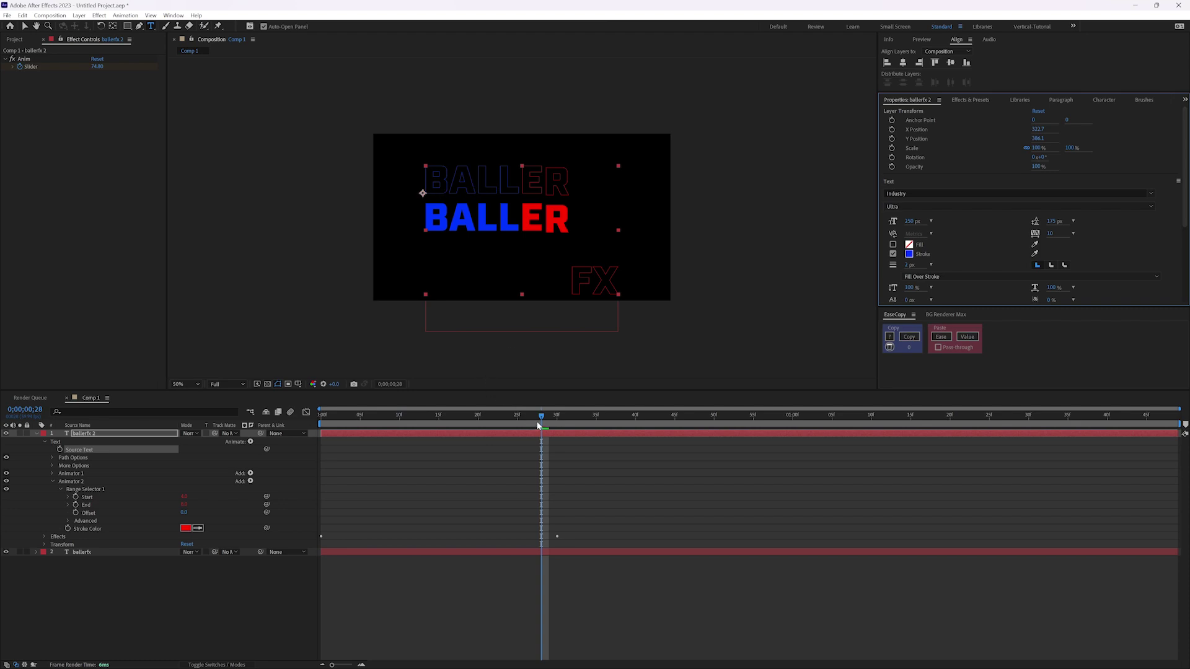
# Preview the animation from the start with the outline BALLERFX layer selected
pyautogui.moveTo(538, 426); pyautogui.dragTo(322, 417)
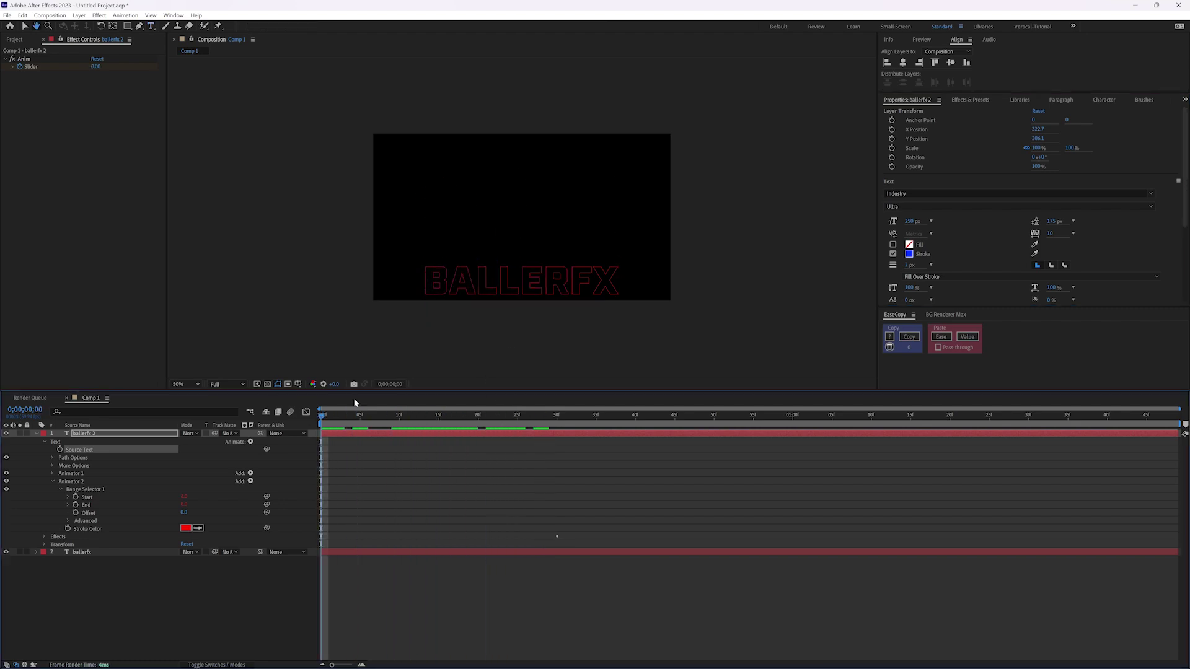
pyautogui.press('space')
pyautogui.press('space')
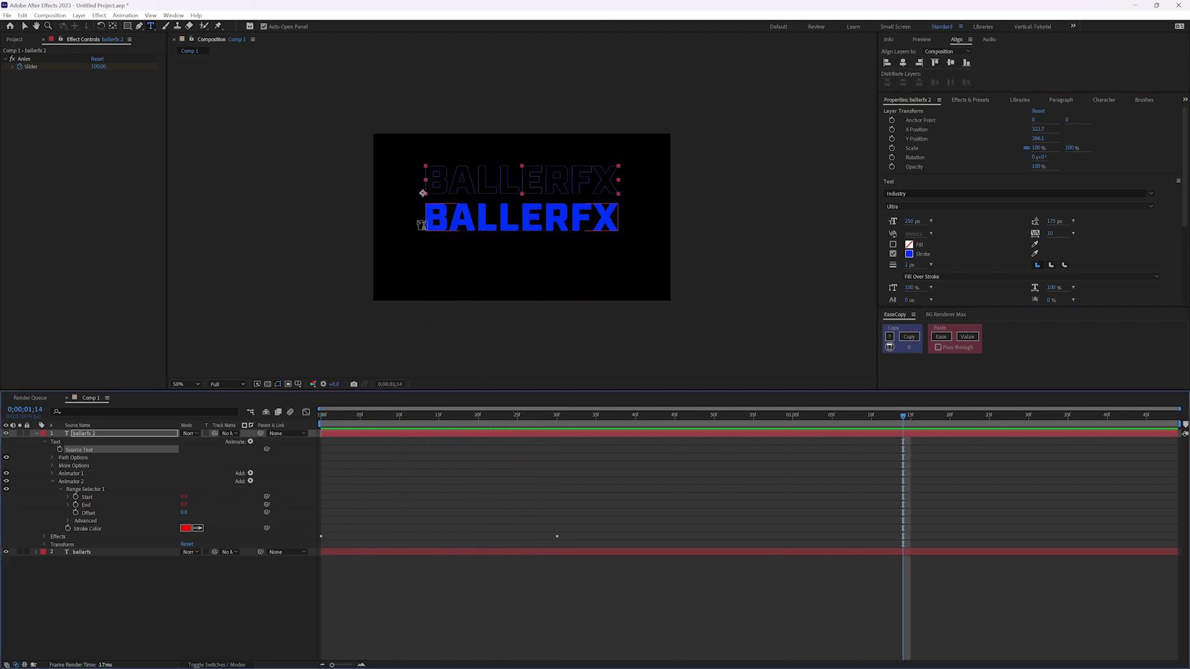
pyautogui.click(333, 435)
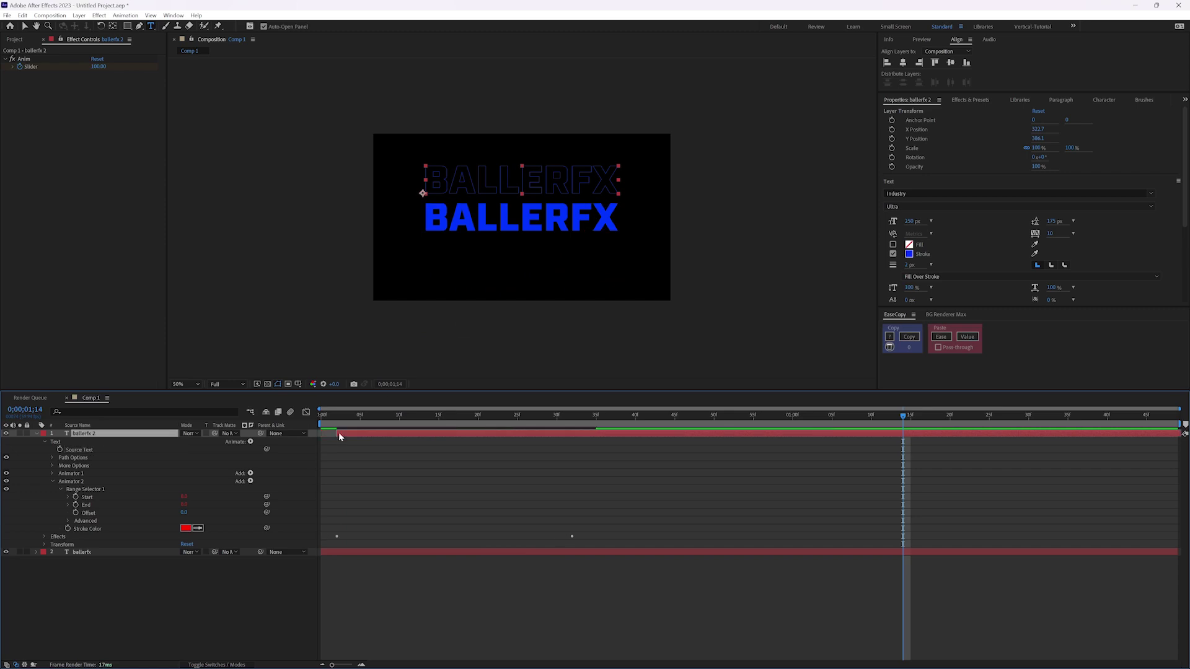
pyautogui.click(323, 414)
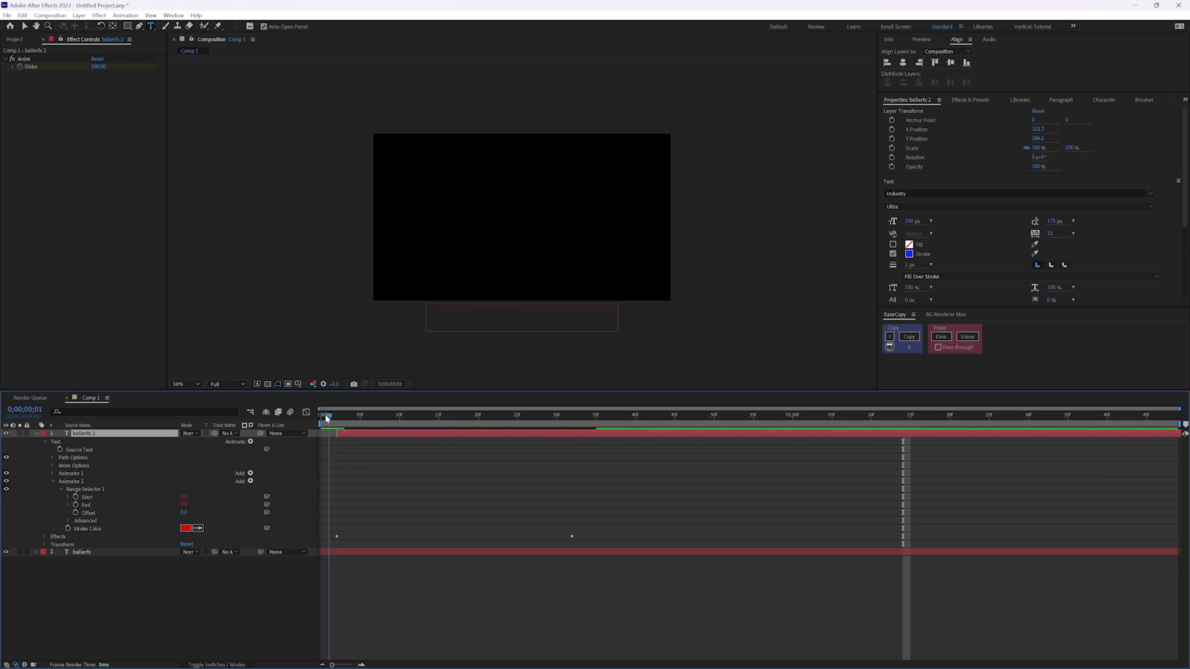
pyautogui.press('space')
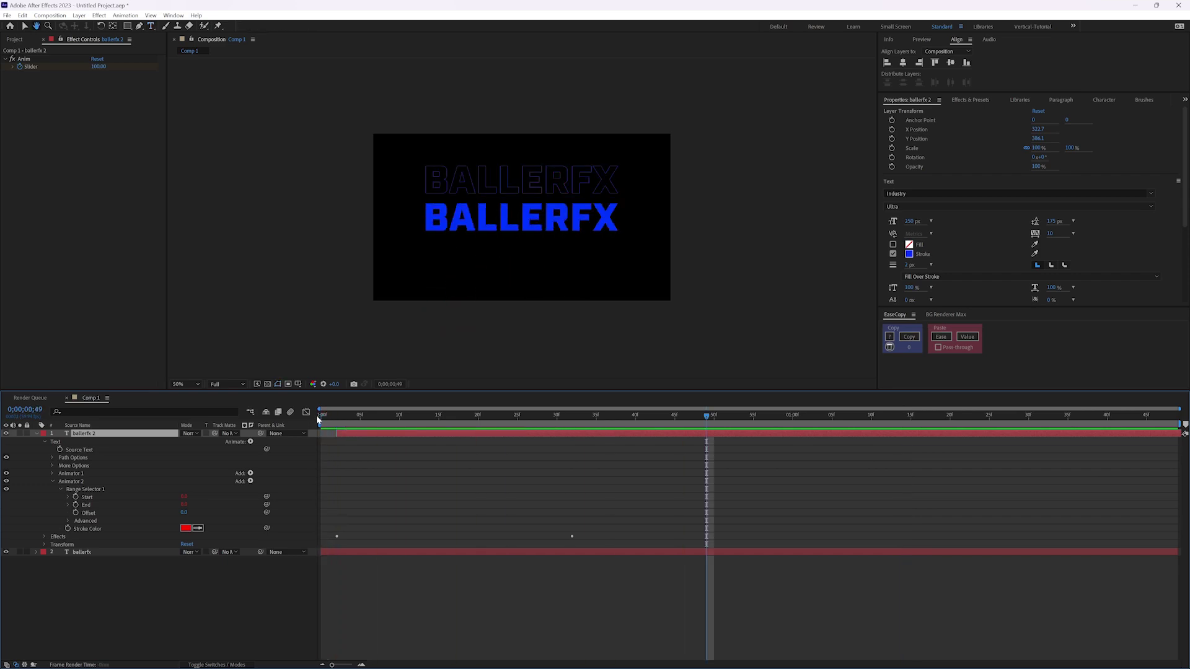
# Nudge the outline layer one frame earlier with Alt+Page Up and scrub to check the offset
pyautogui.click(337, 416)
pyautogui.moveTo(337, 421); pyautogui.dragTo(378, 407)
pyautogui.hotkey('alt', 'pageup')
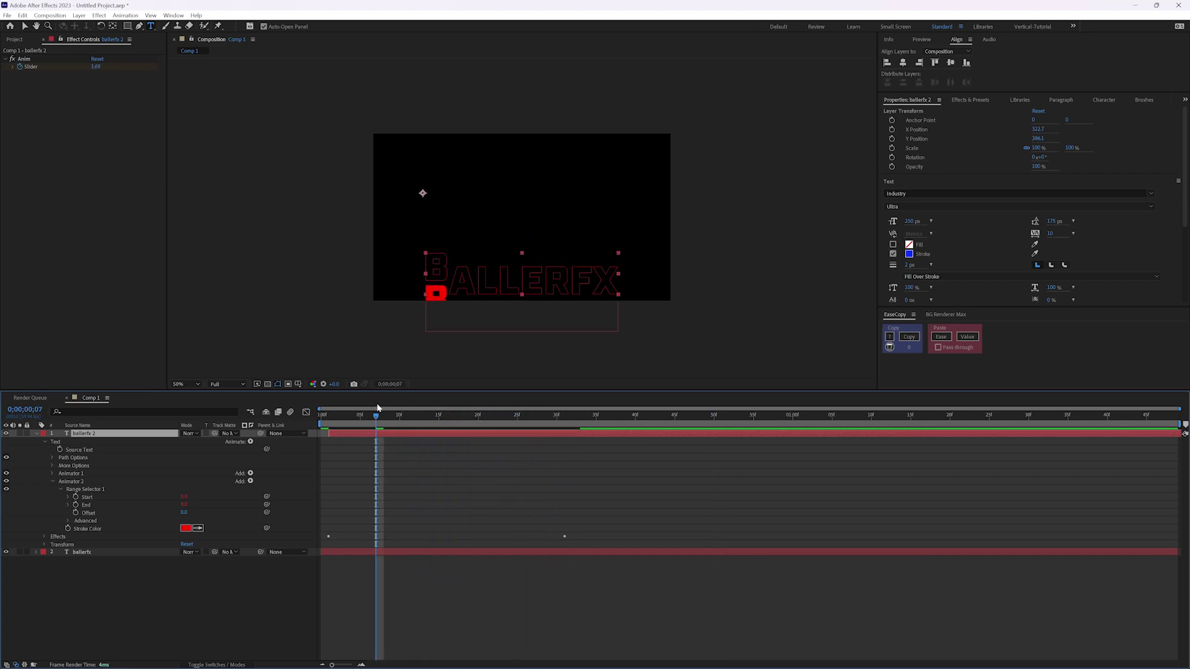
pyautogui.moveTo(324, 420); pyautogui.dragTo(589, 415)
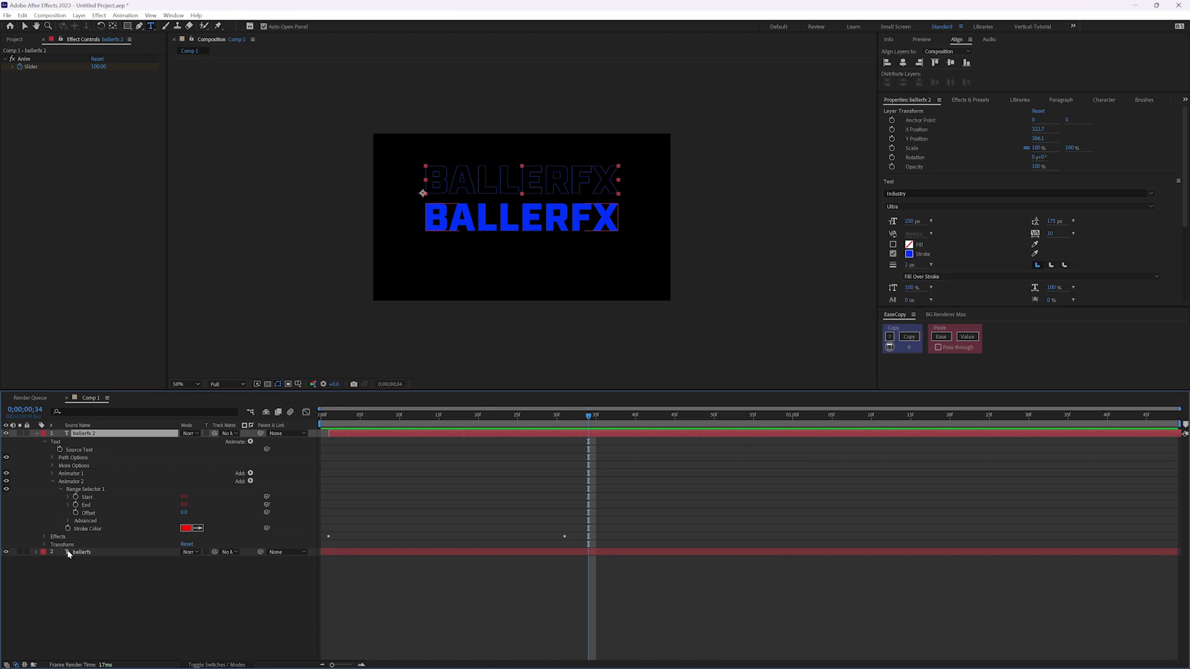
pyautogui.click(35, 553)
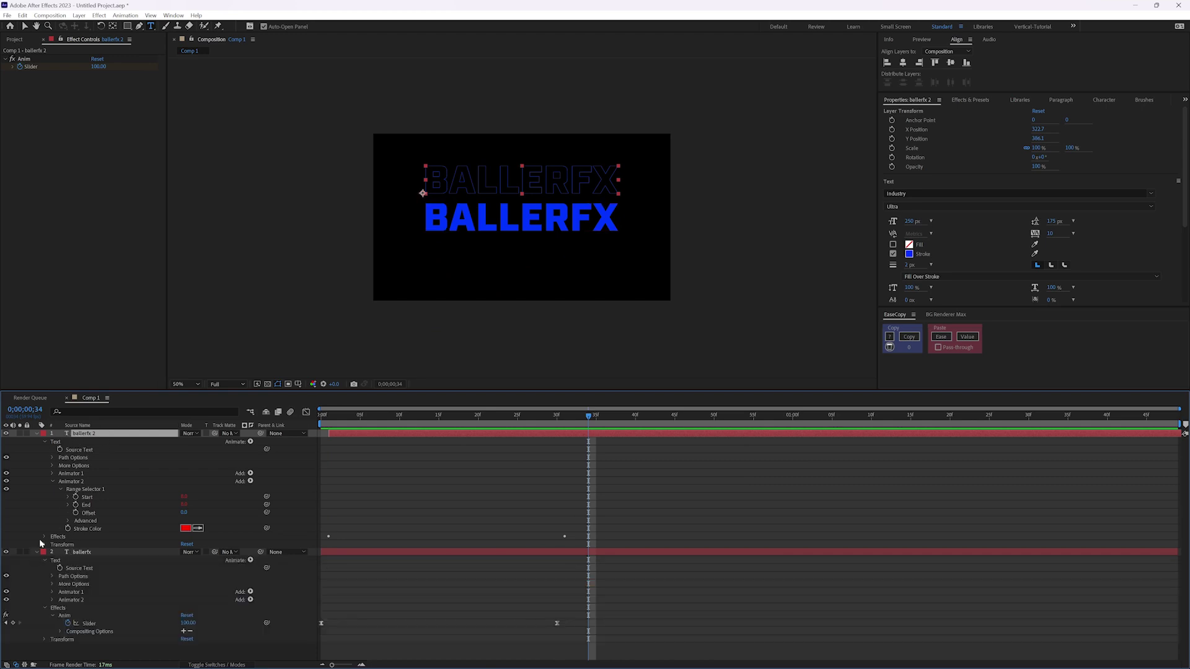
# Pick-whip the outline layer's Source Text to the solid BALLERFX layer's Source Text
pyautogui.click(79, 450)
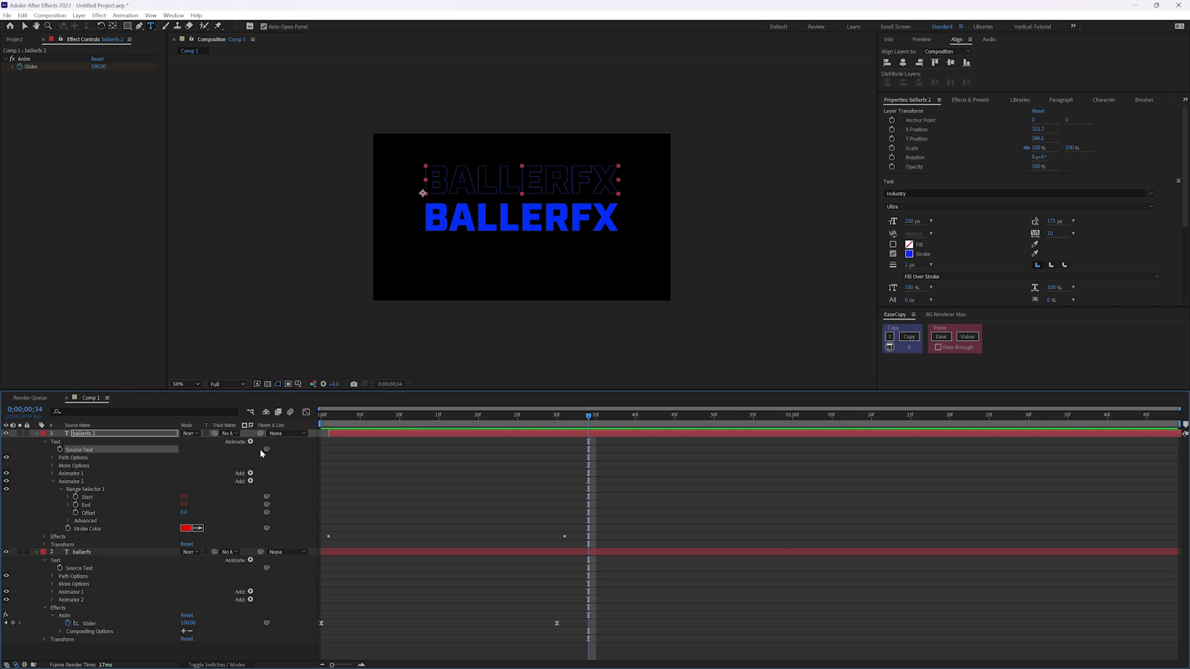
pyautogui.moveTo(266, 449); pyautogui.dragTo(81, 569)
pyautogui.click(36, 433)
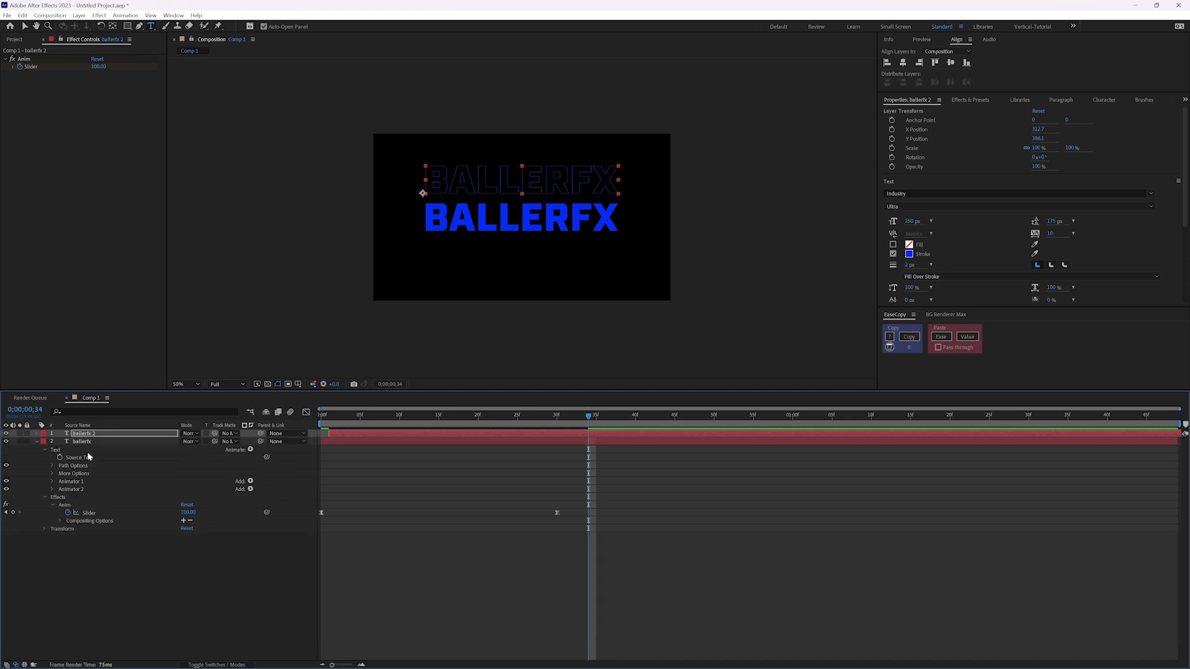
# Change the solid layer's wording from BALLERFX to 'tutorials'
pyautogui.click(83, 441)
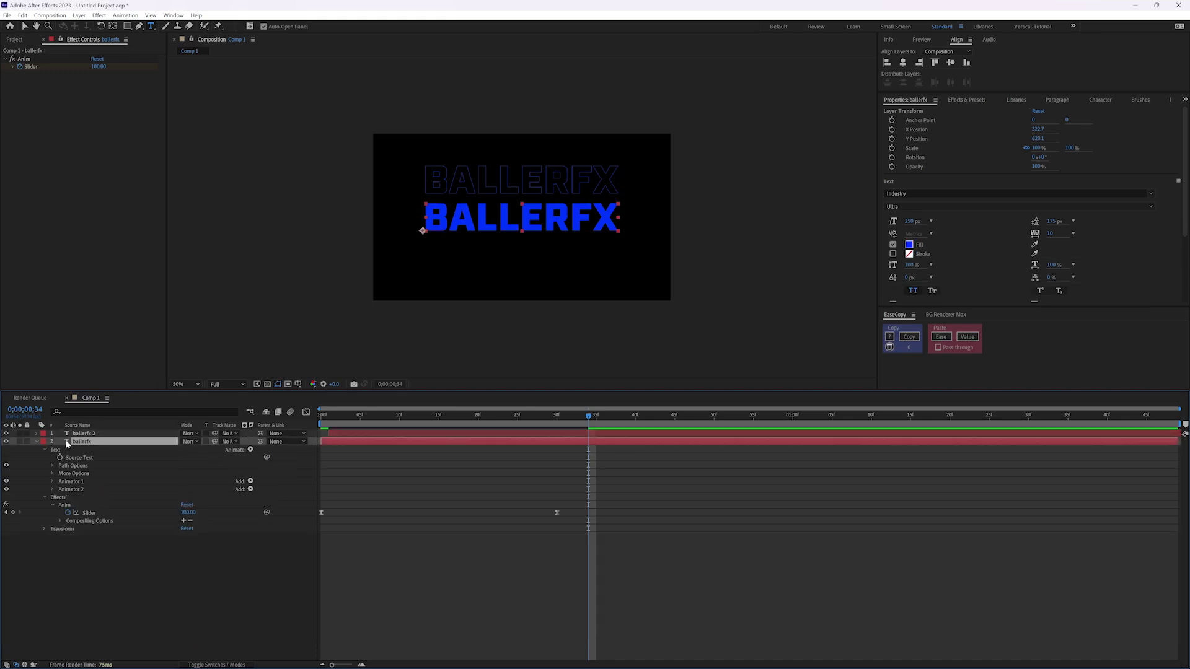
pyautogui.doubleClick(67, 444)
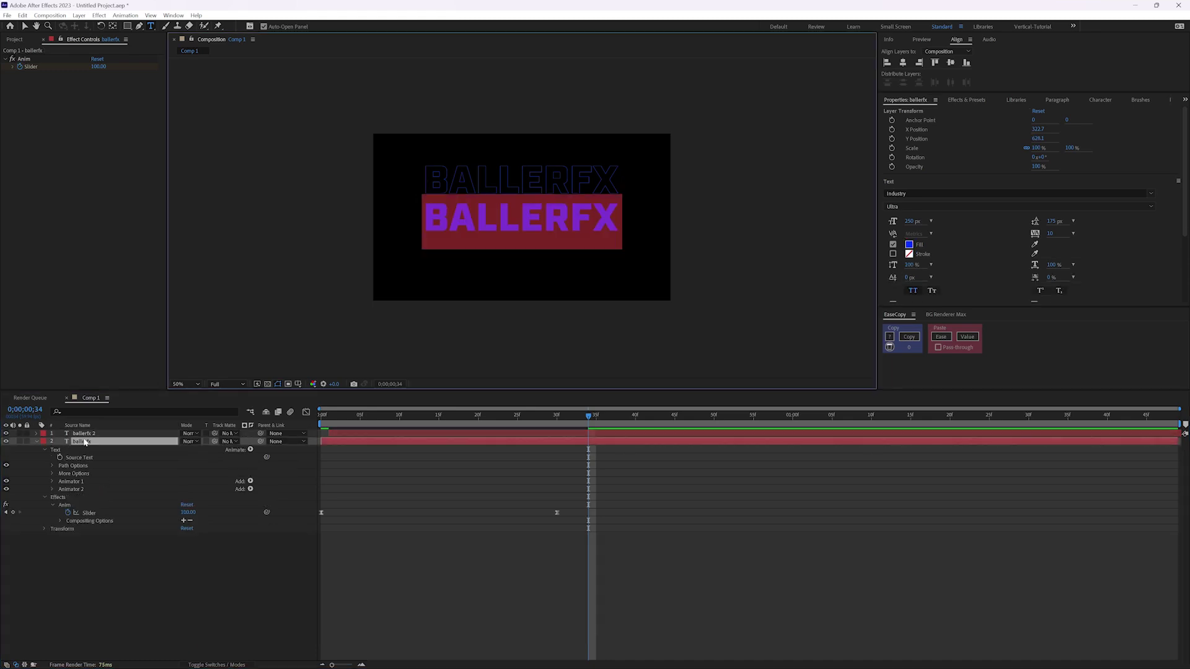
pyautogui.write('tutorial')
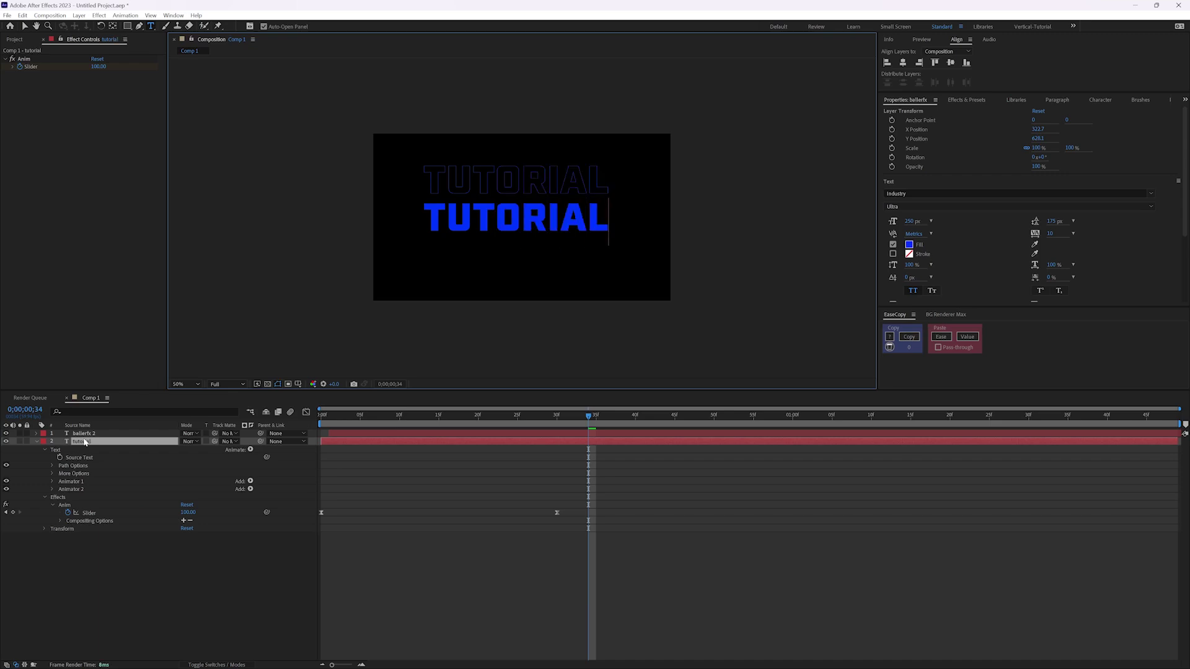
pyautogui.write('s')
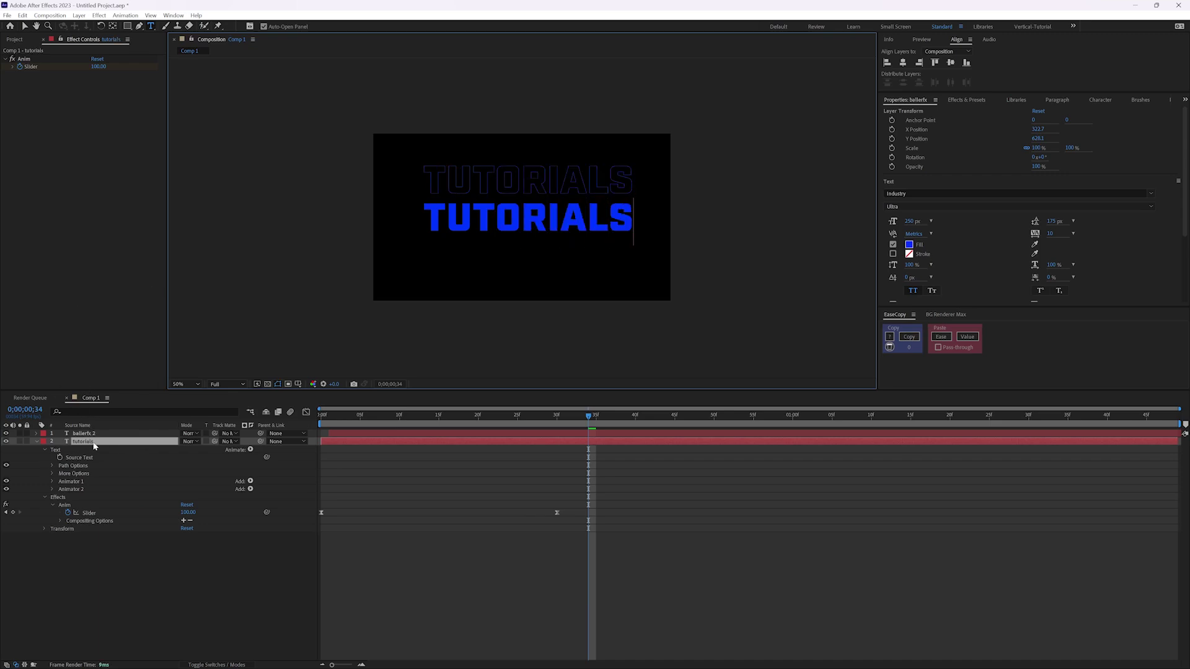
pyautogui.click(79, 458)
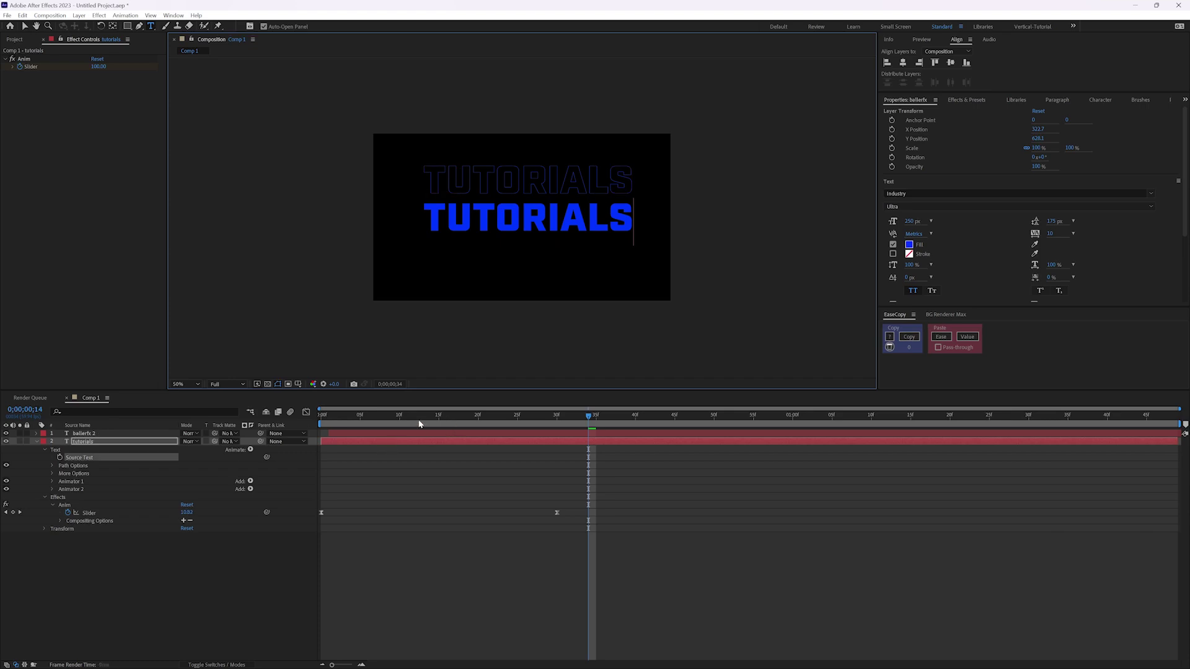
# Preview the TUTORIALS animation from the start and around frame 28
pyautogui.press('Home')
pyautogui.press('space')
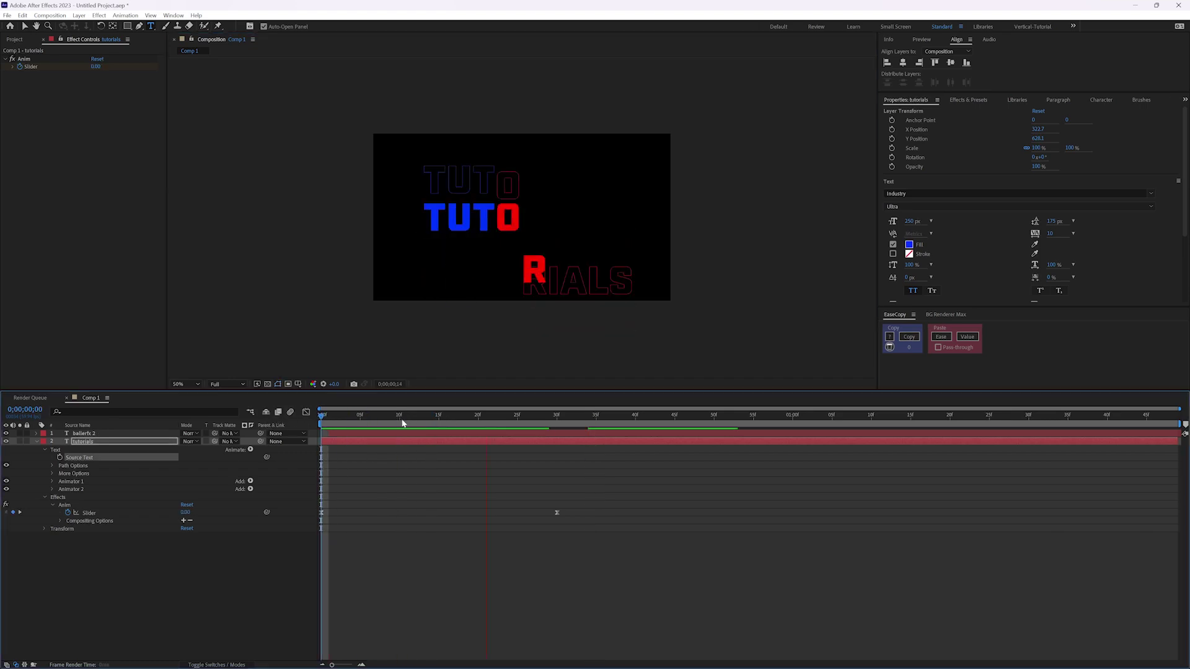
pyautogui.hotkey('ctrl', 't')
pyautogui.moveTo(338, 416); pyautogui.dragTo(368, 416)
pyautogui.press('space')
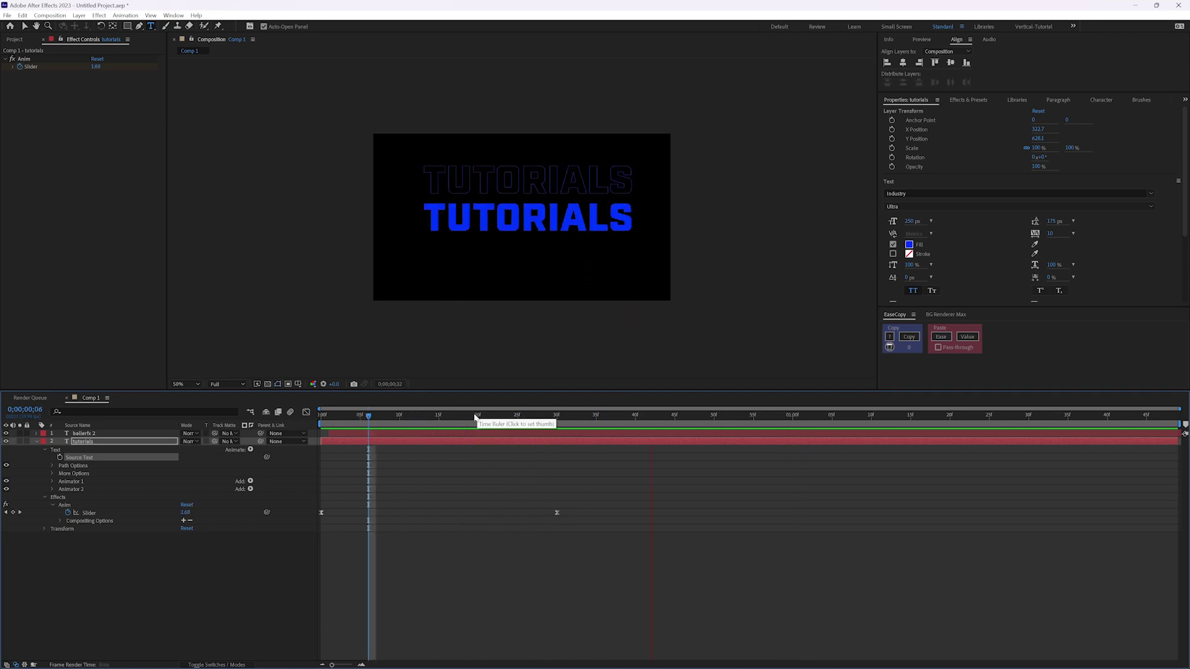
pyautogui.press('space')
pyautogui.click(370, 434)
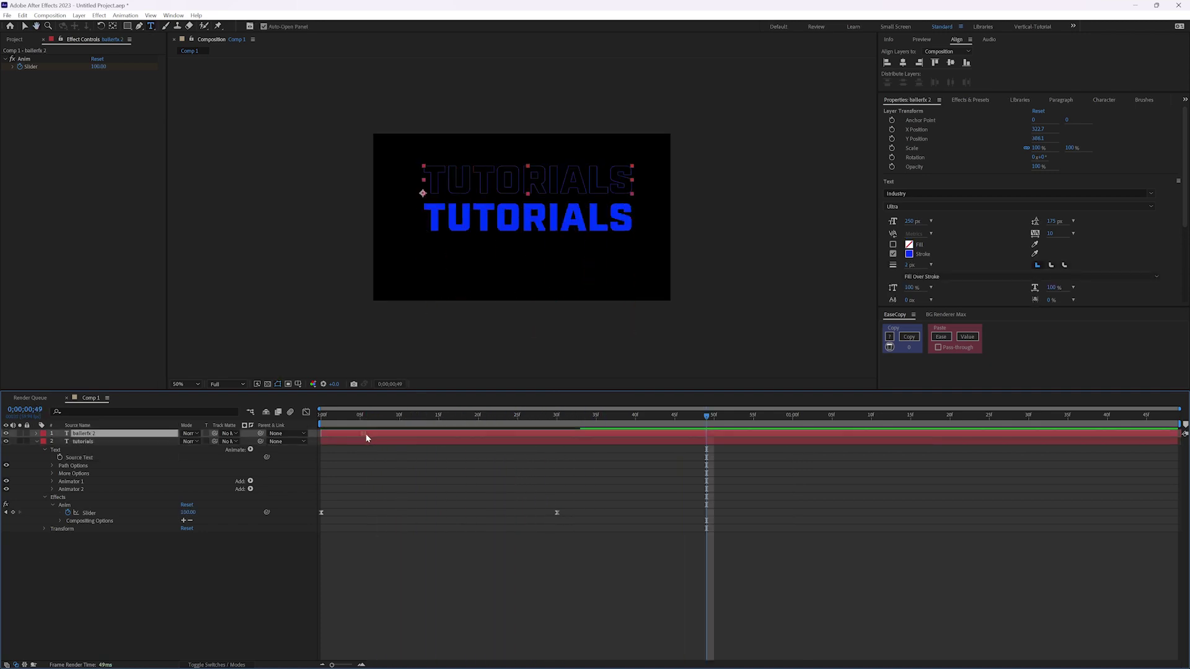
pyautogui.press('space')
pyautogui.press('space')
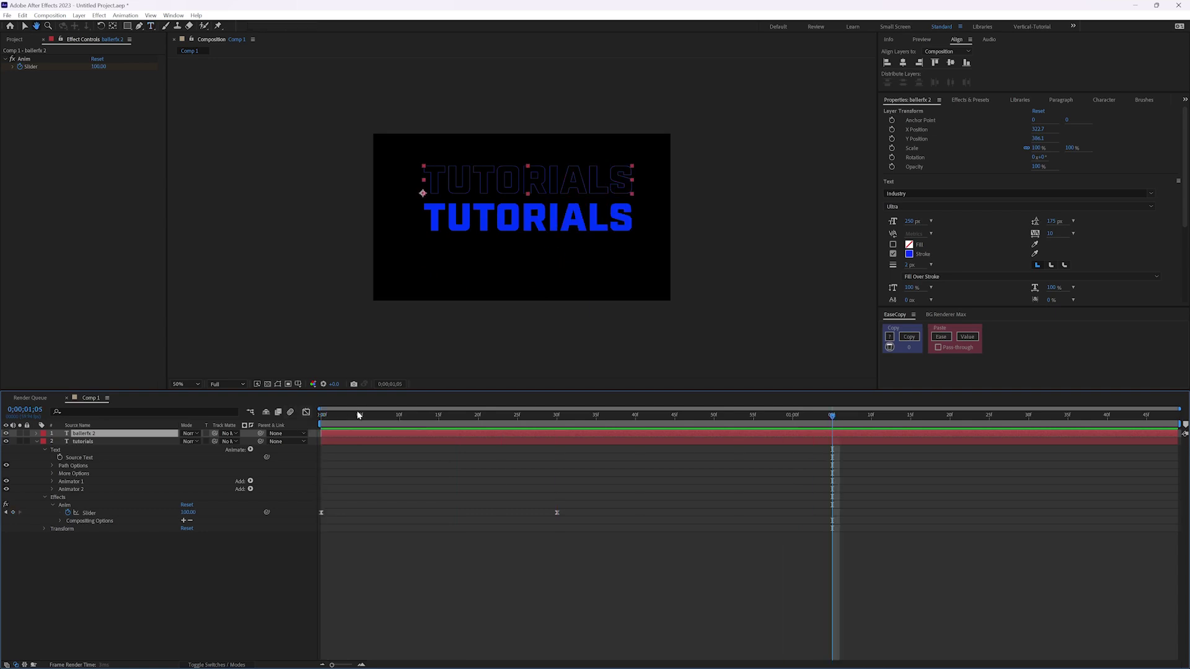